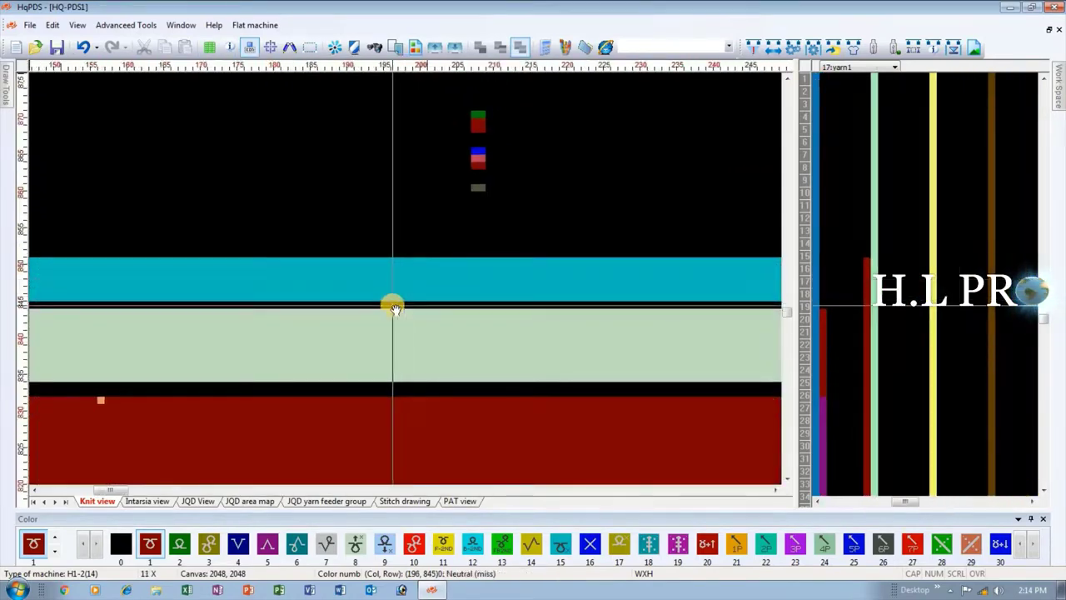
Step: Examine the neckline marks and their spacing just below the coloured bands at the top of the body pattern
scroll(407, 281, "down", 2)
scroll(407, 282, "down", 4)
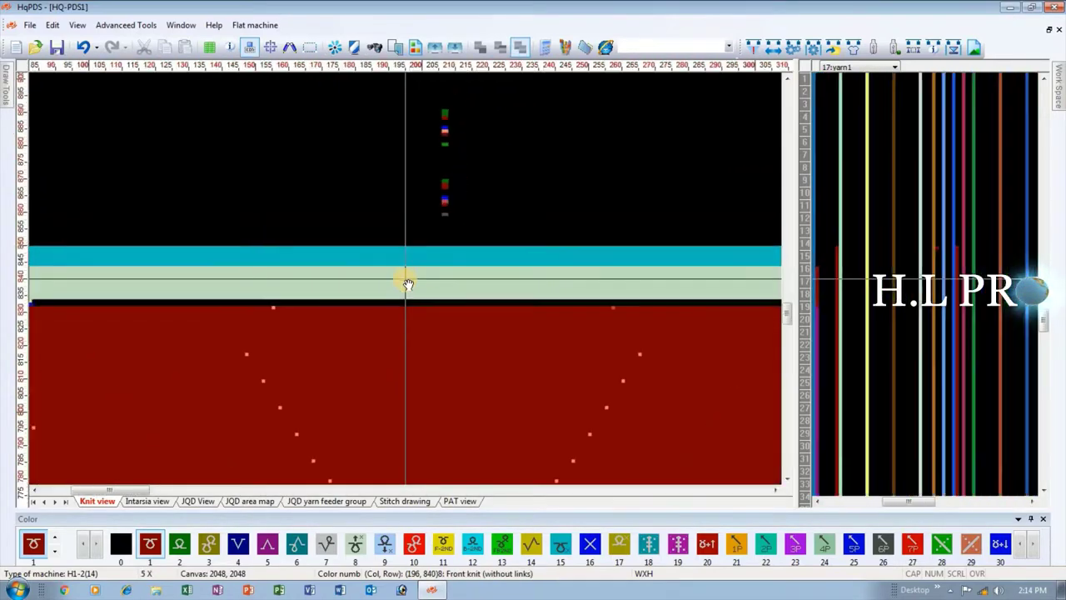
scroll(406, 282, "up", 3)
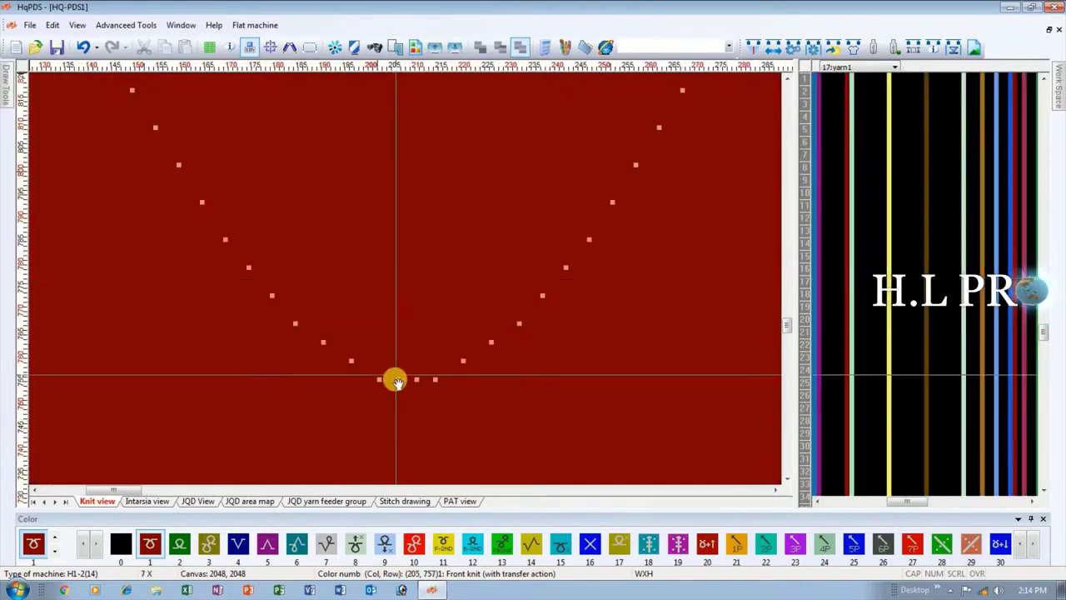
mouse_move(388, 386)
left_mouse_down()
mouse_move(421, 398)
mouse_move(415, 374)
left_mouse_up()
scroll(405, 281, "down", 2)
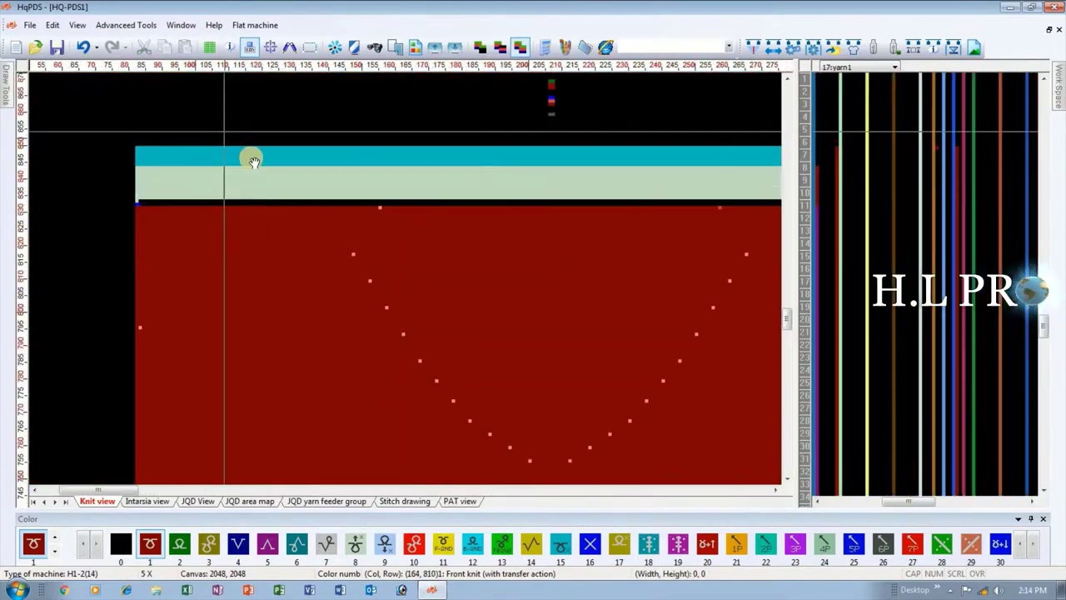
scroll(365, 186, "up", 7)
scroll(406, 281, "up", 2)
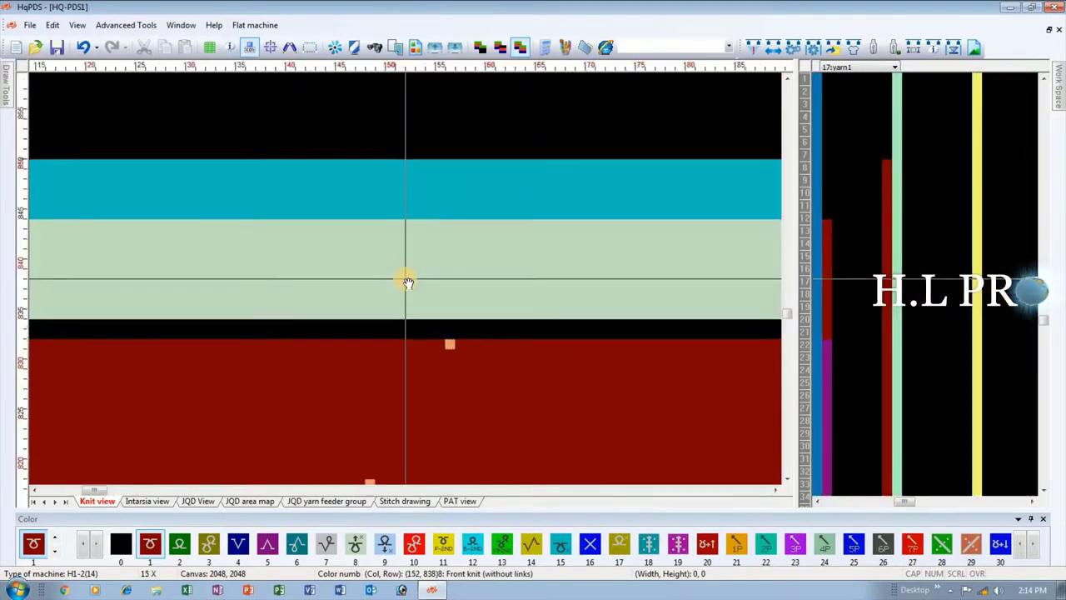
left_click_drag(457, 353, 331, 274)
scroll(395, 373, "down", 1)
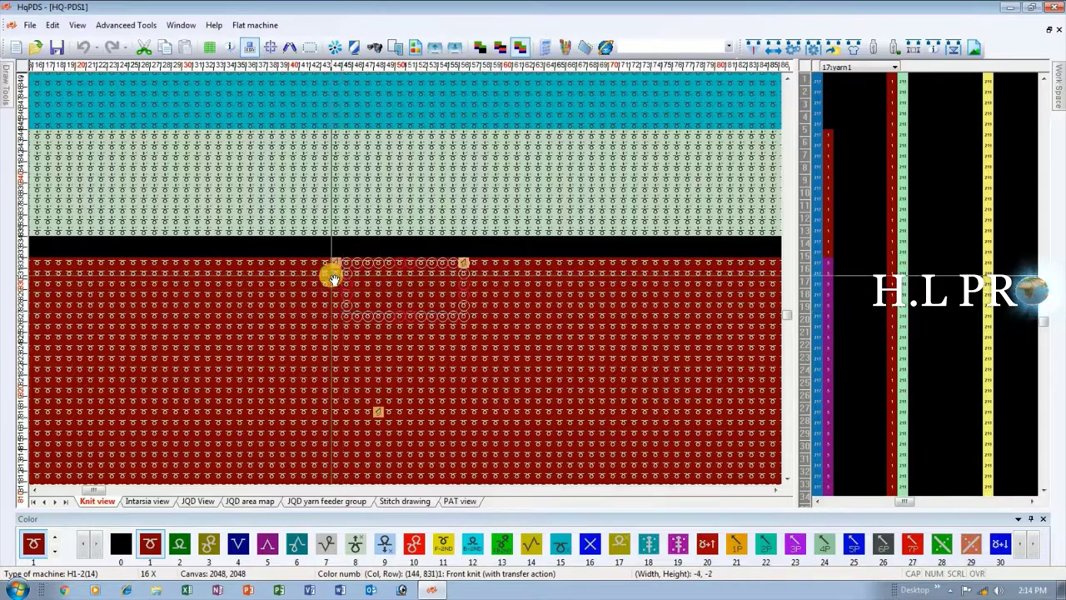
left_click_drag(512, 261, 534, 295)
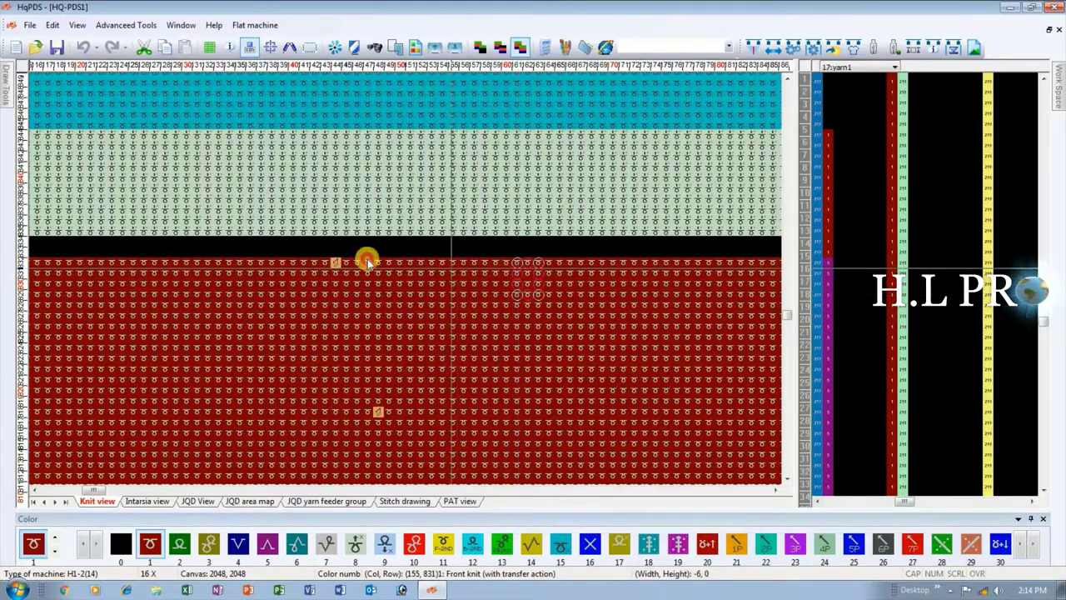
left_click_drag(335, 264, 353, 181)
left_click_drag(211, 222, 301, 174)
left_click(262, 181)
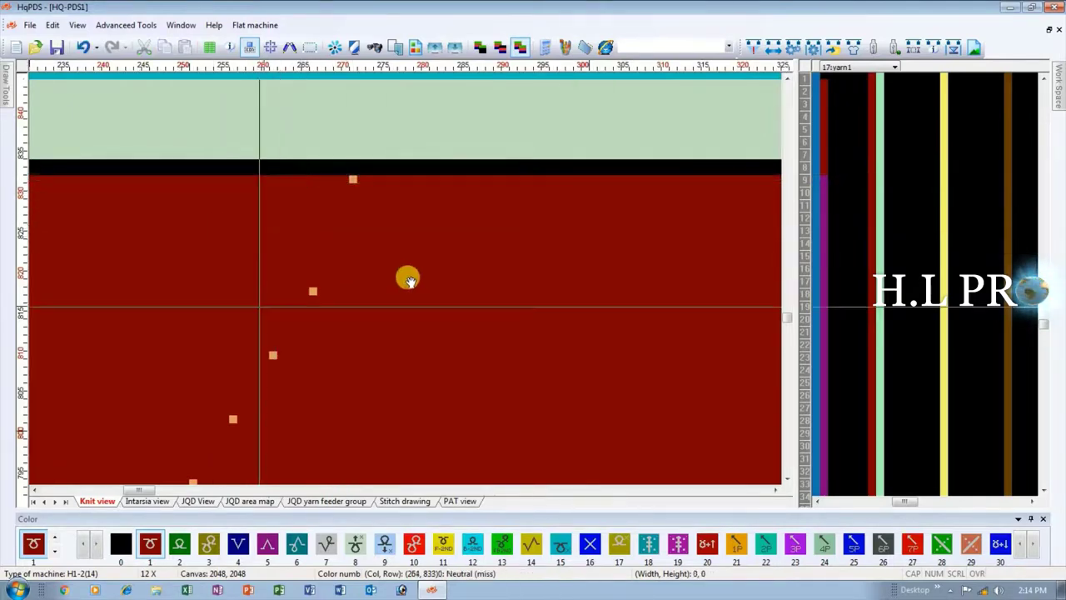
Step: Save the body pattern under the file name dwww in New folder (2)
scroll(406, 278, "down", 4)
scroll(372, 280, "down", 2)
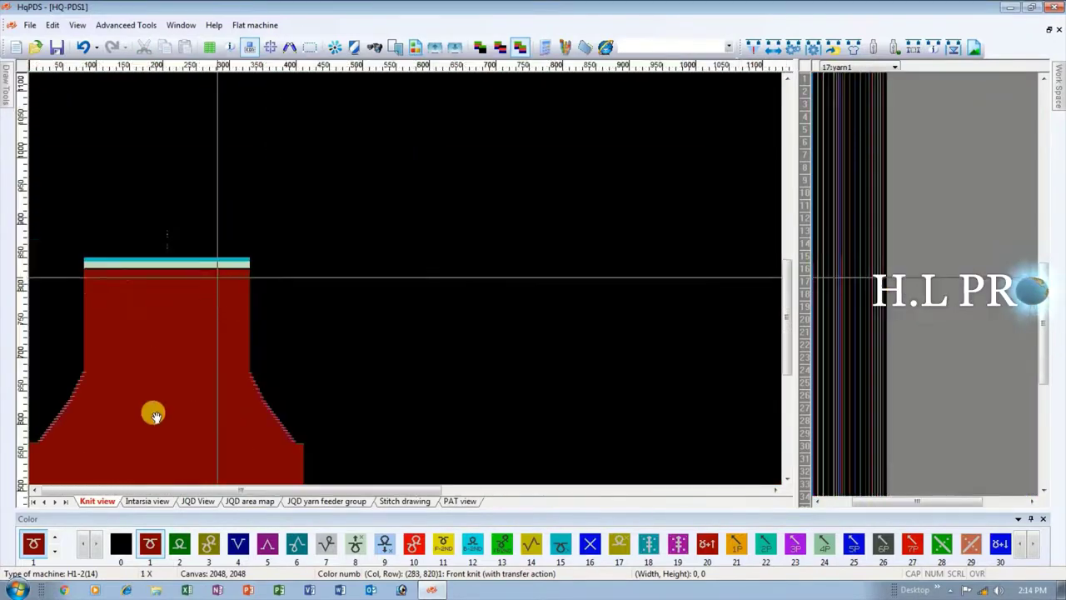
scroll(154, 393, "up", 2)
scroll(255, 474, "down", 2)
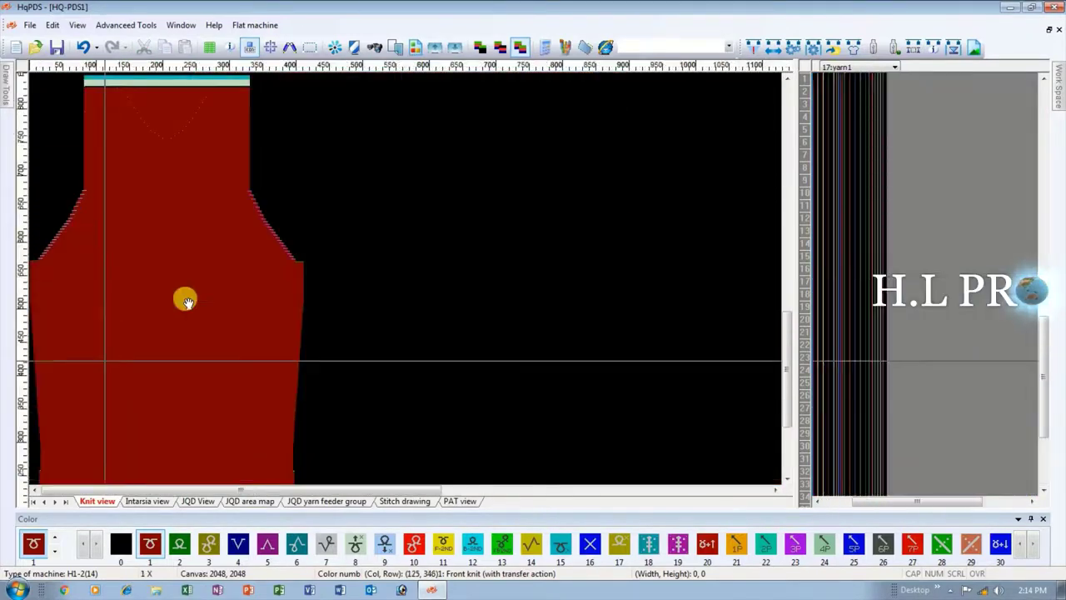
scroll(186, 297, "down", 2)
left_click(30, 25)
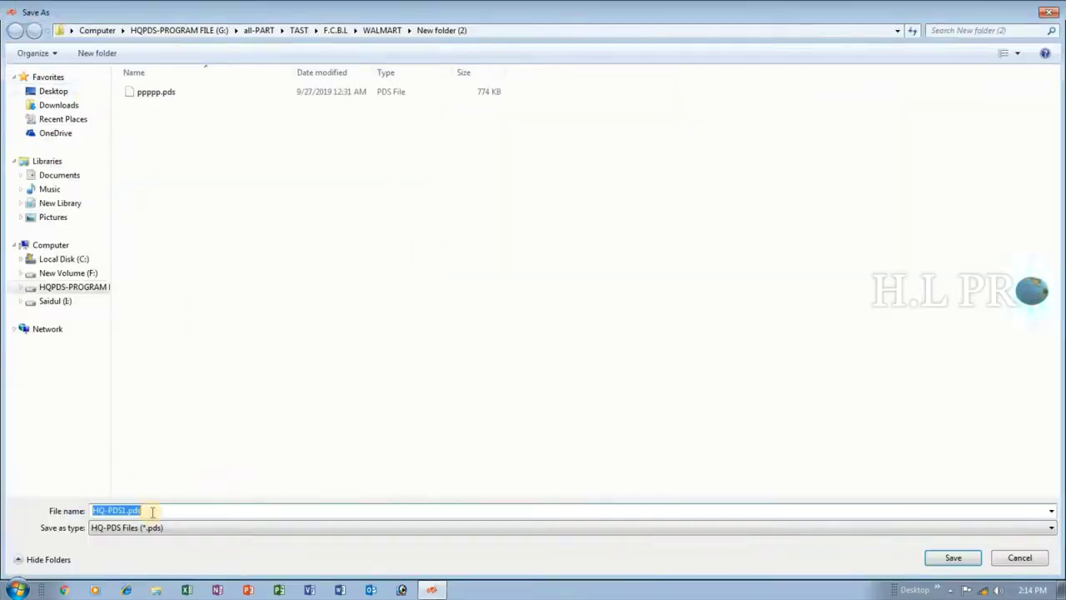
left_click_drag(155, 511, 51, 511)
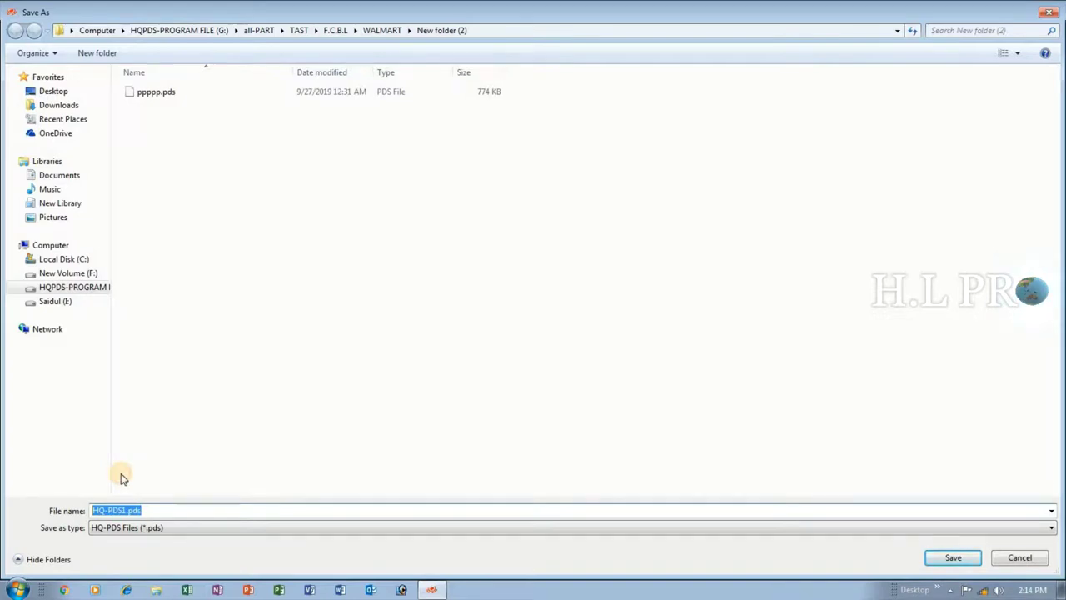
type("dwww")
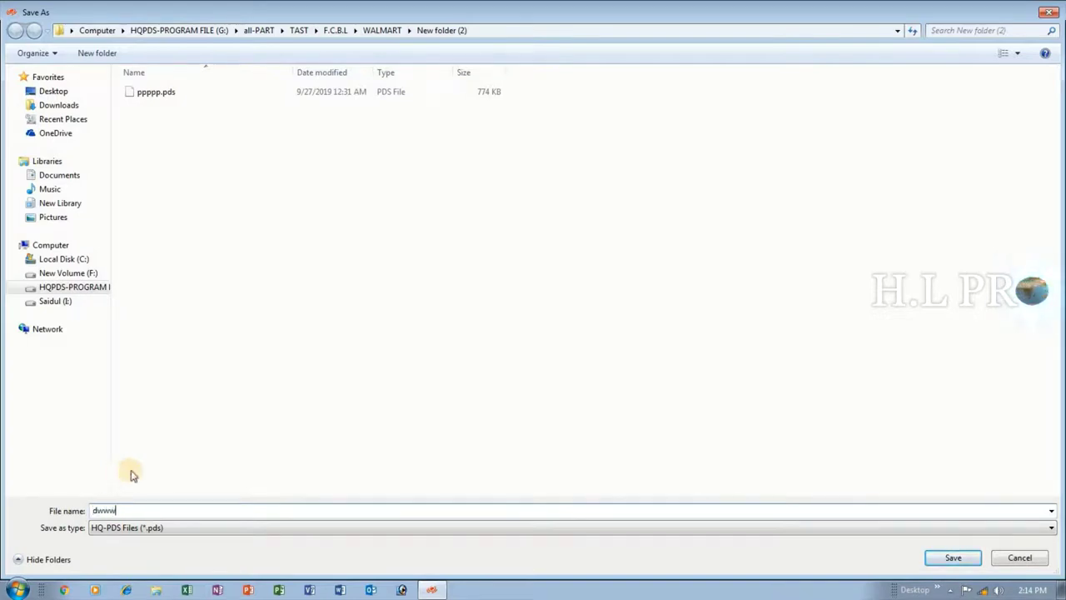
left_click(952, 557)
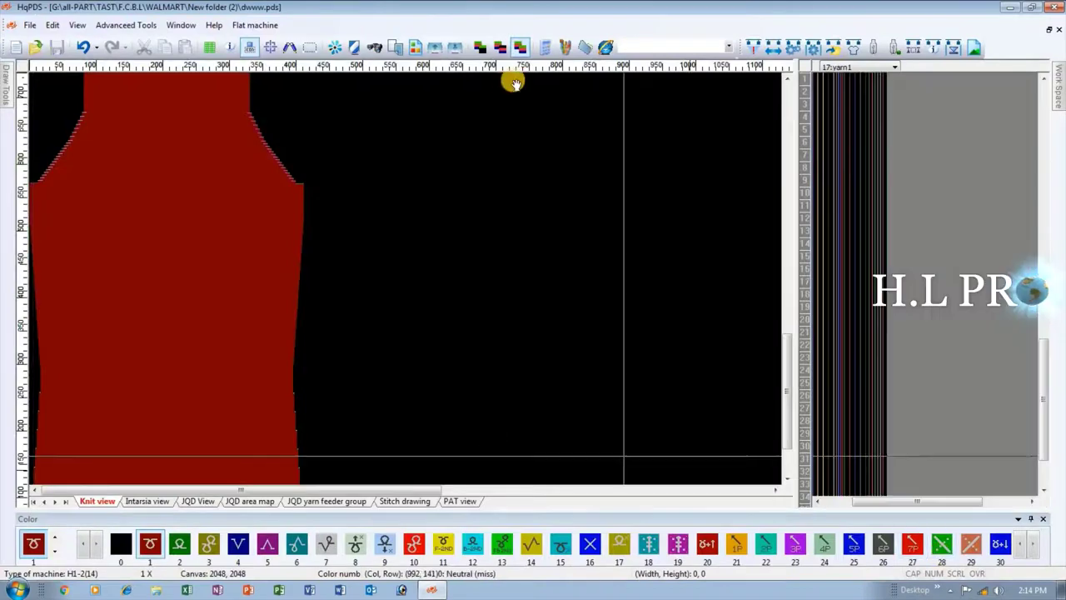
Step: Compile the saved pattern and dismiss the compiling information
left_click(753, 50)
left_click(628, 485)
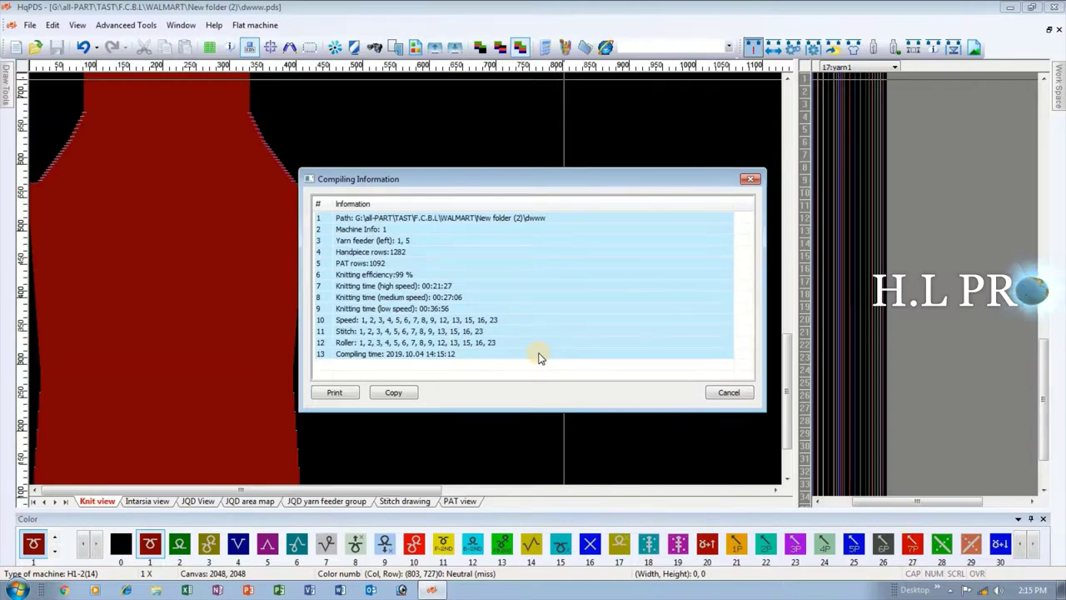
key("Escape")
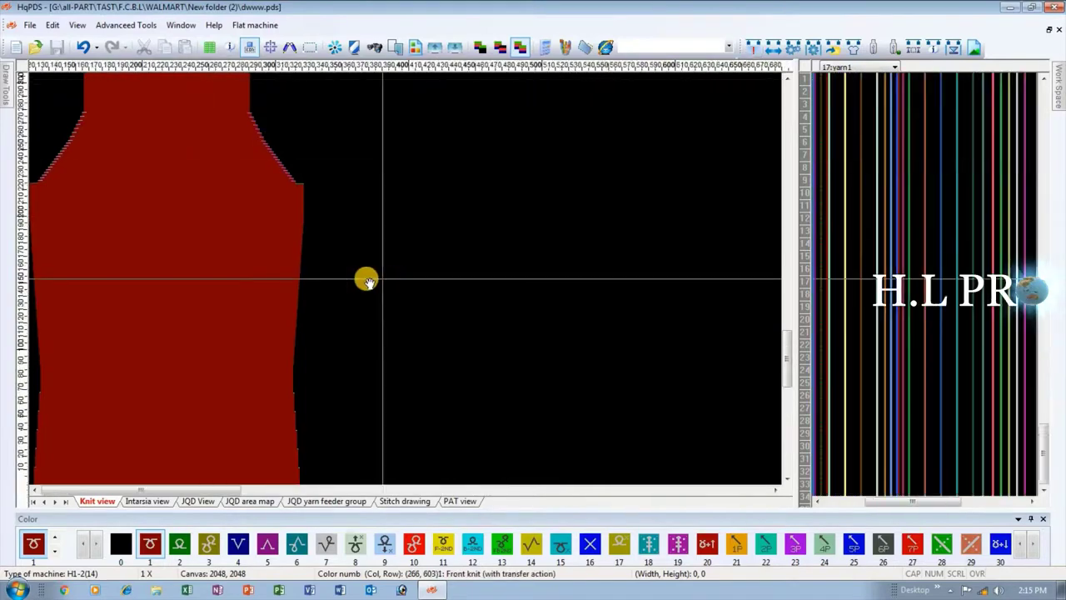
Step: Create a new pattern for the H1-2 1-System(comb) machine with a 2048 * 2048 canvas
scroll(366, 280, "up", 2)
scroll(405, 278, "up", 2)
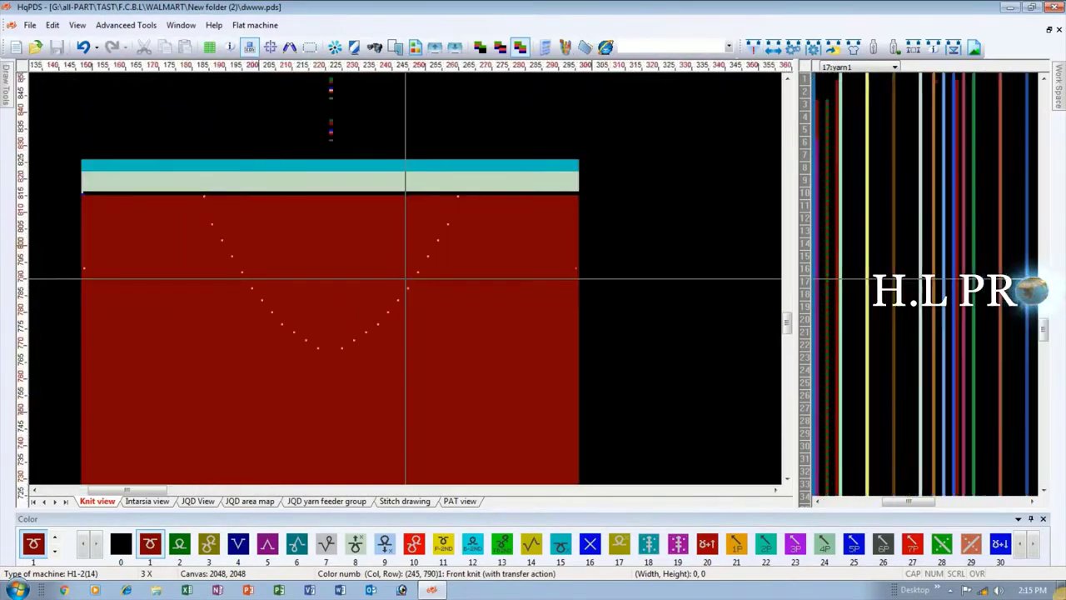
scroll(405, 278, "up", 2)
left_click(15, 47)
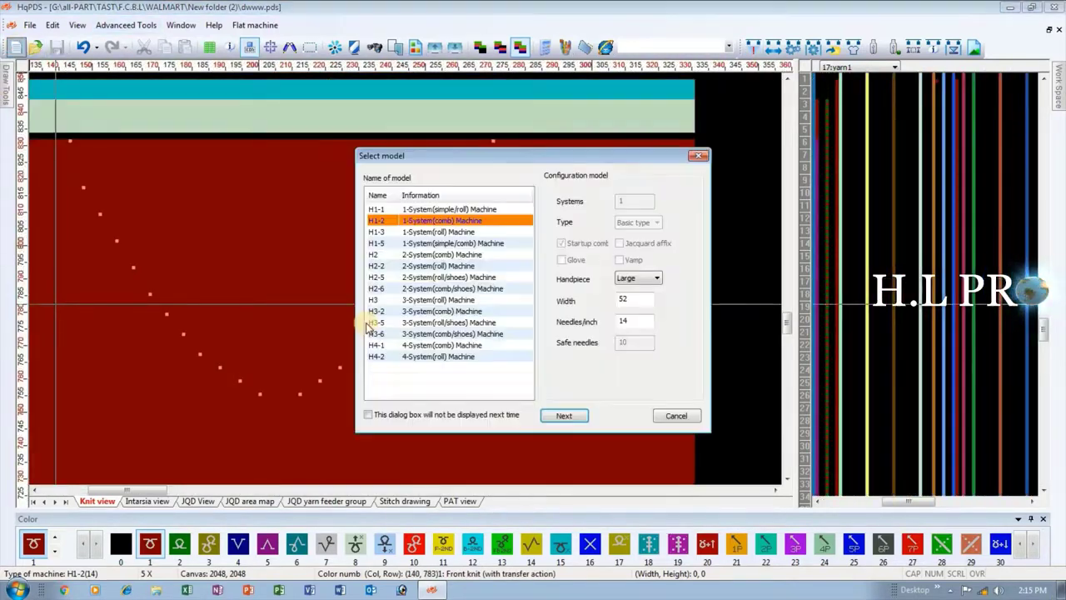
left_click(565, 416)
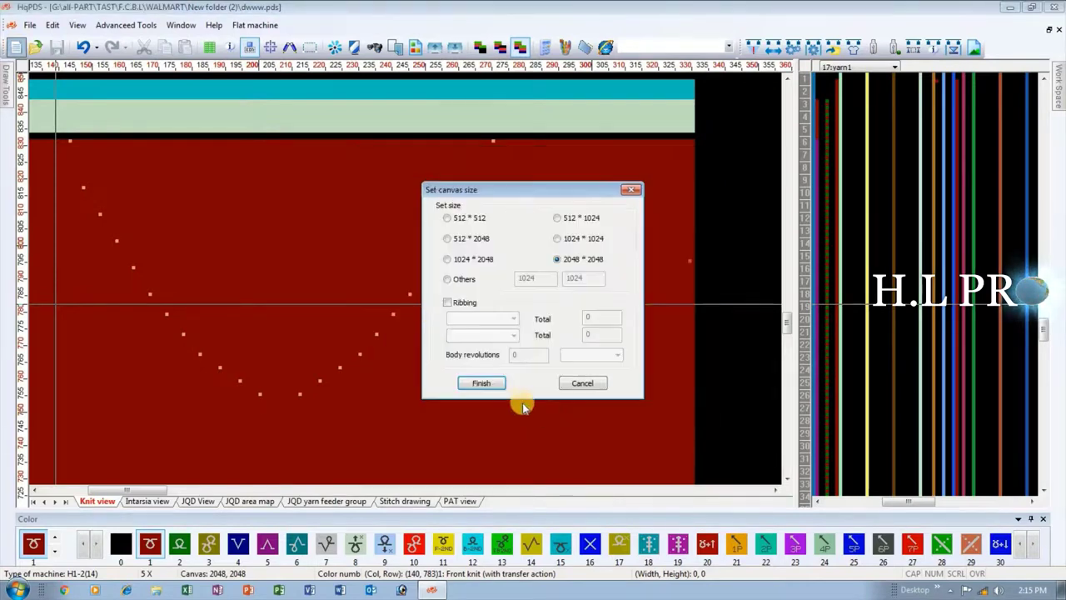
left_click(487, 385)
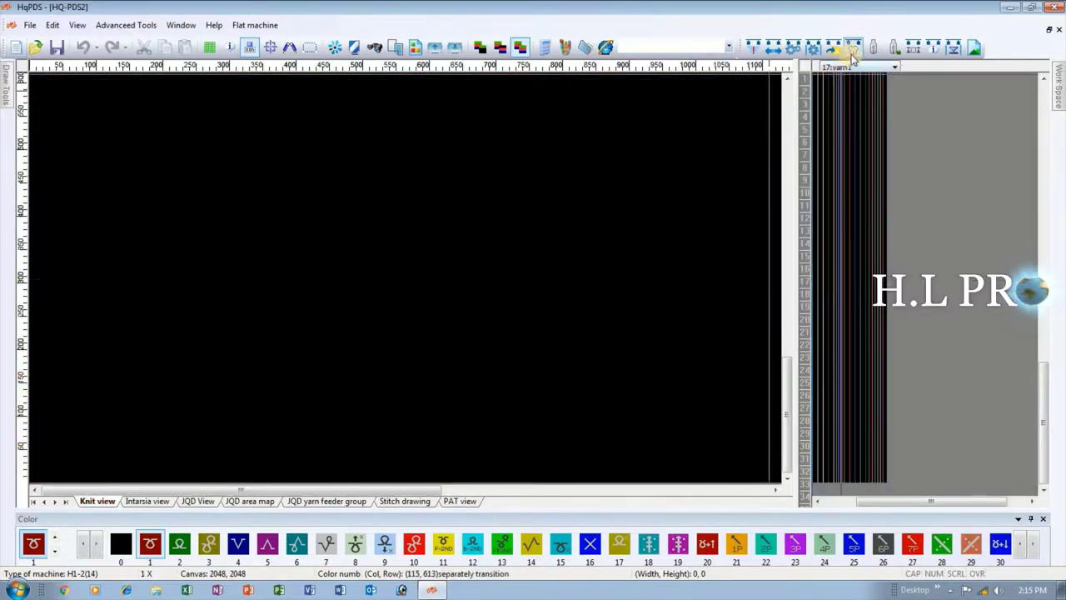
Step: Start a new, empty craft bill and set its start needles to 442, keeping the ribbings at 10
left_click(852, 46)
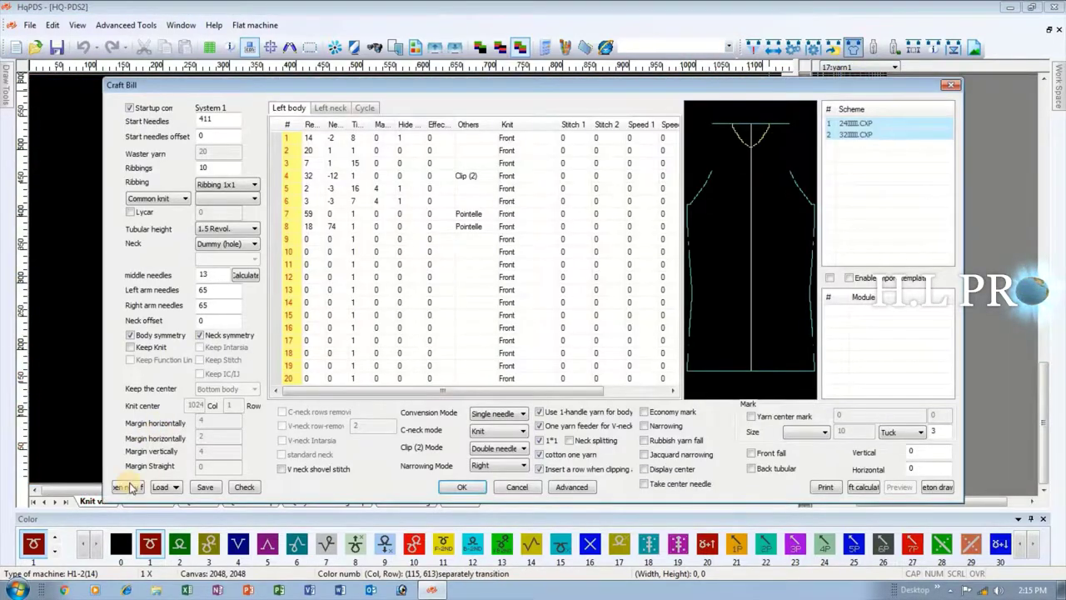
left_click(127, 487)
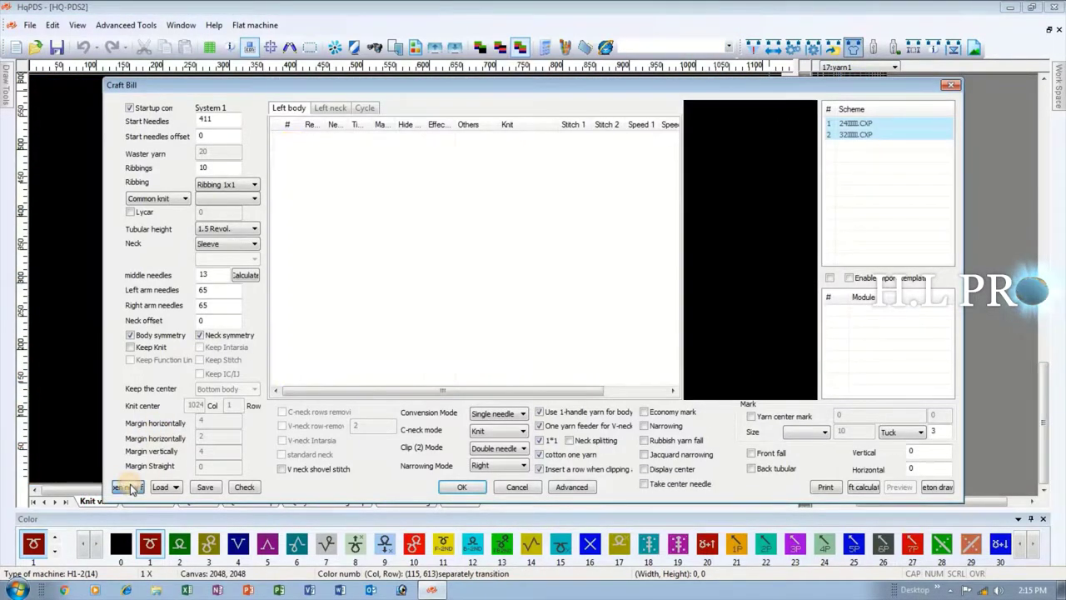
double_click(215, 119)
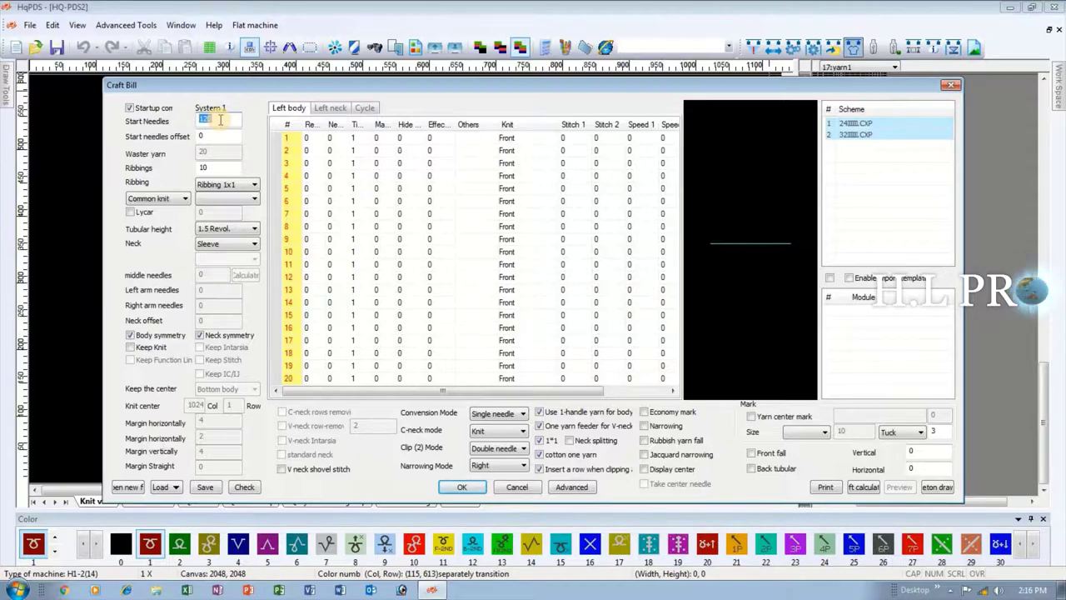
type("44")
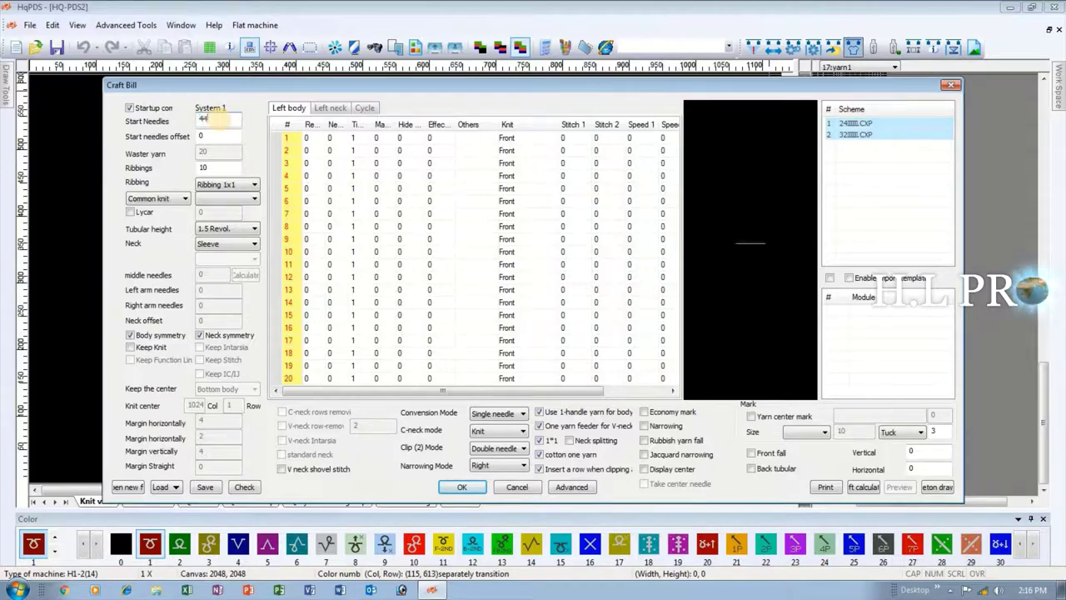
type("0")
double_click(218, 167)
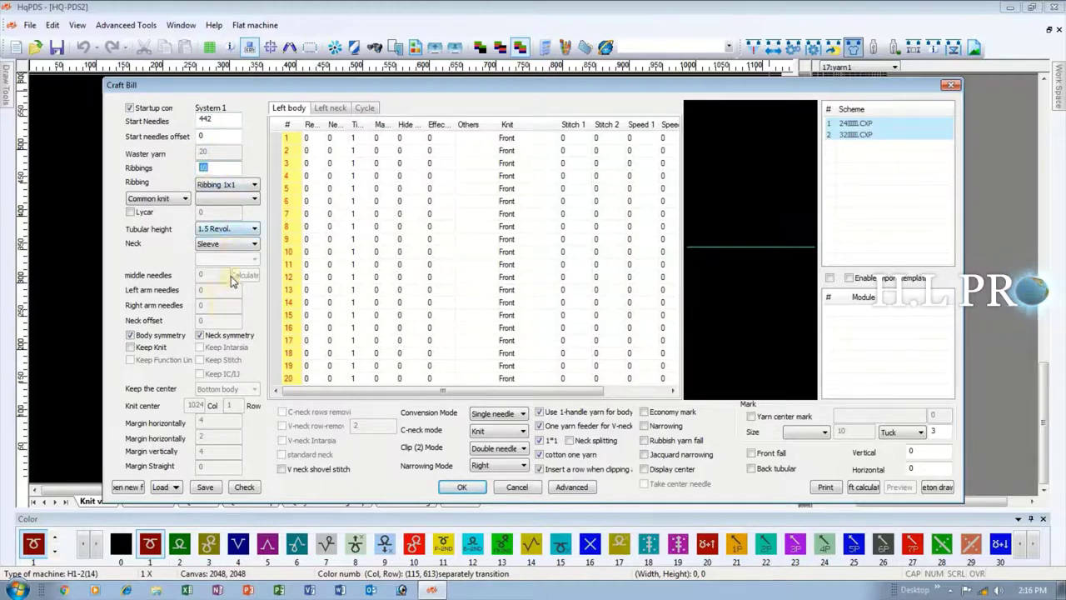
Step: Set the craft bill's neck type to V-neck and its piece to Left piece
left_click(239, 247)
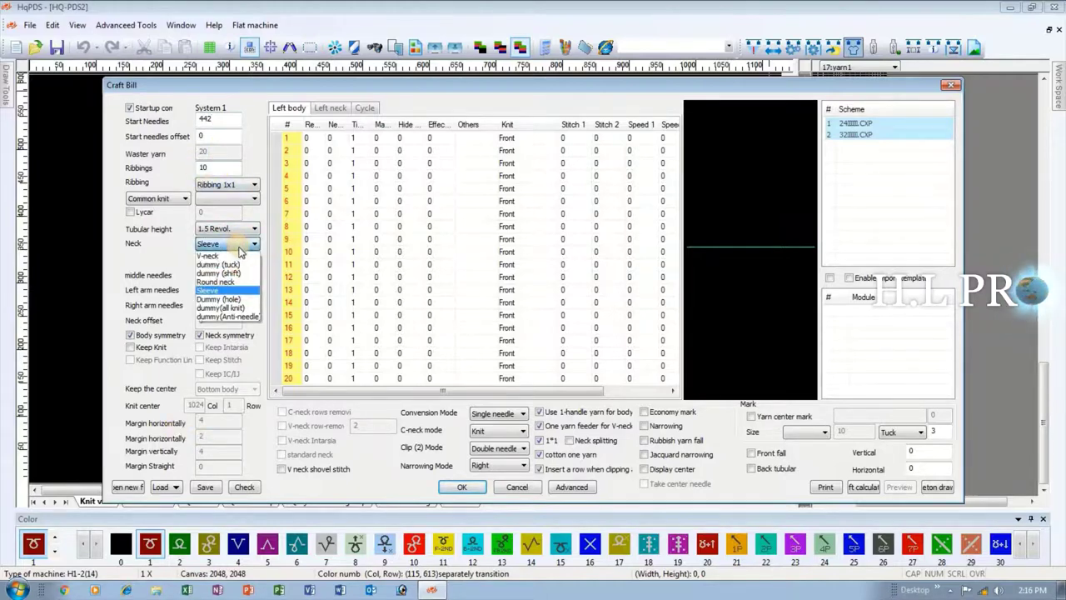
left_click(235, 266)
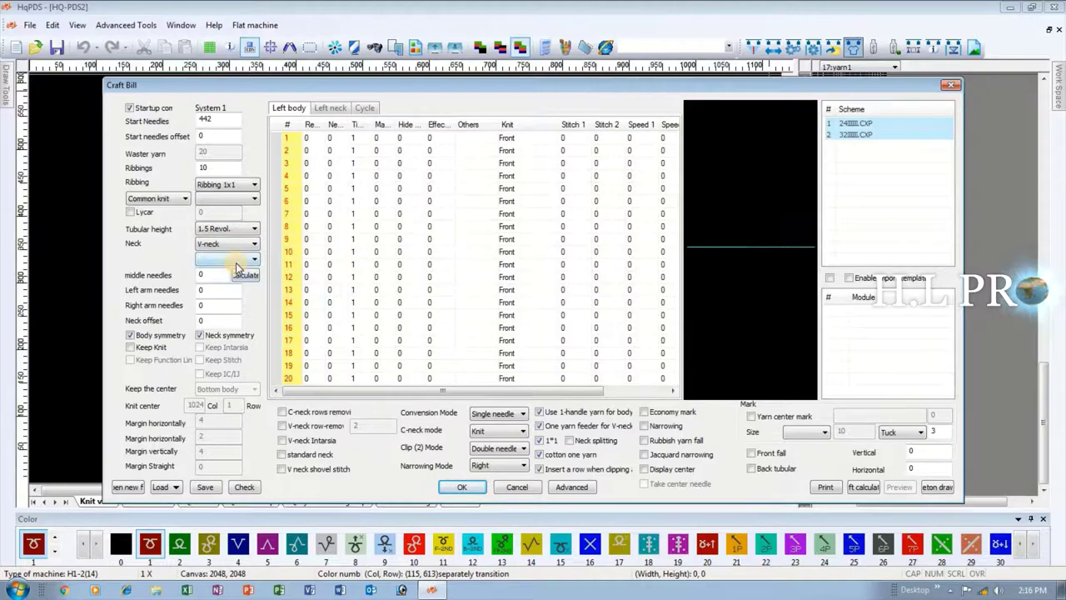
left_click(238, 260)
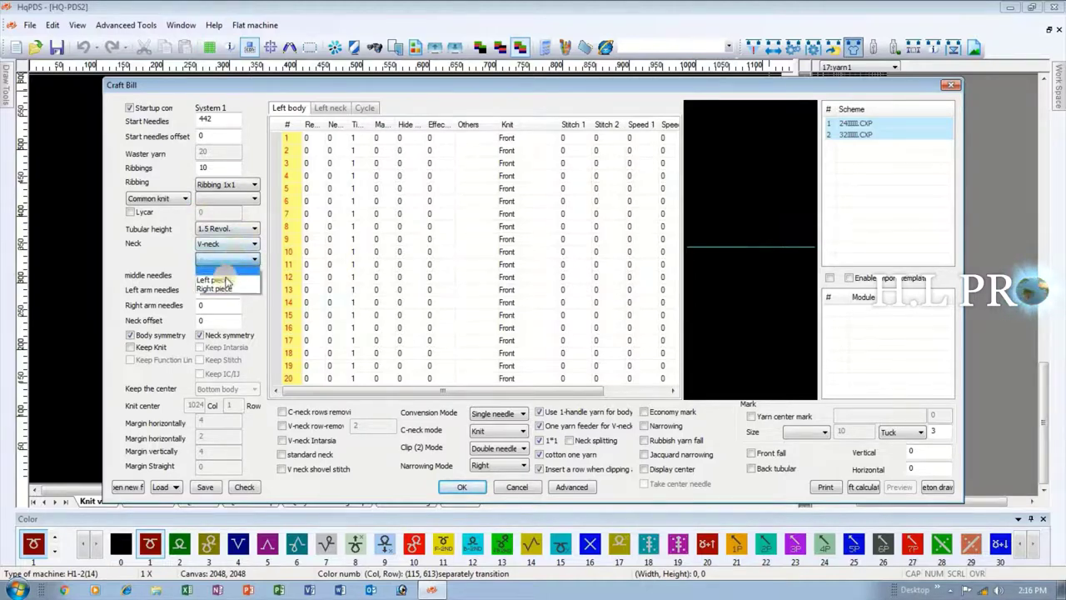
left_click(220, 280)
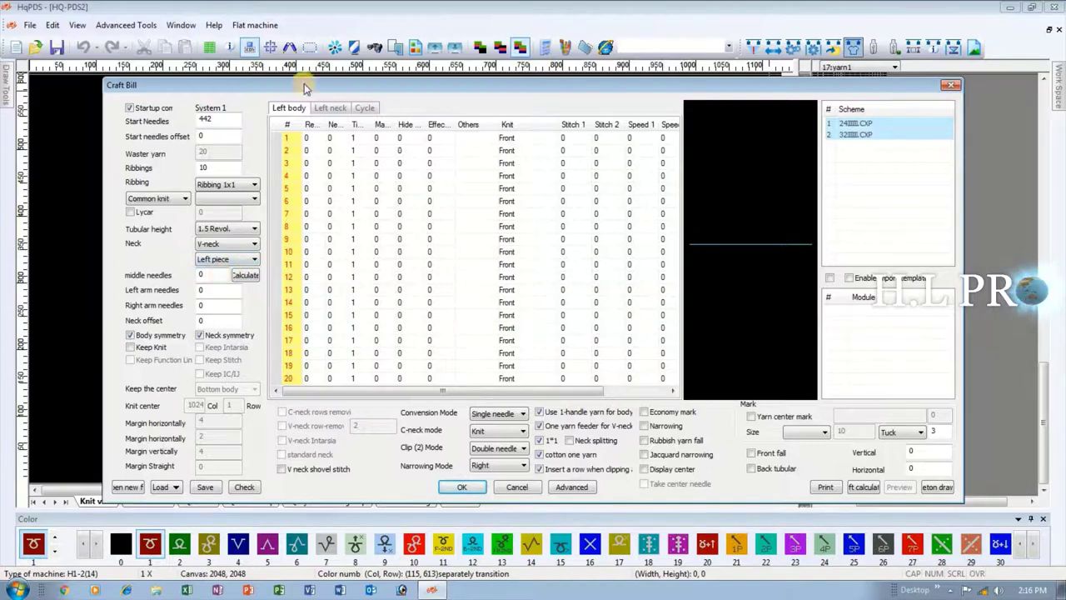
Step: Fill in row 1 of the left body with 14 revolutions, -2 needles and 8 times
left_click(307, 137)
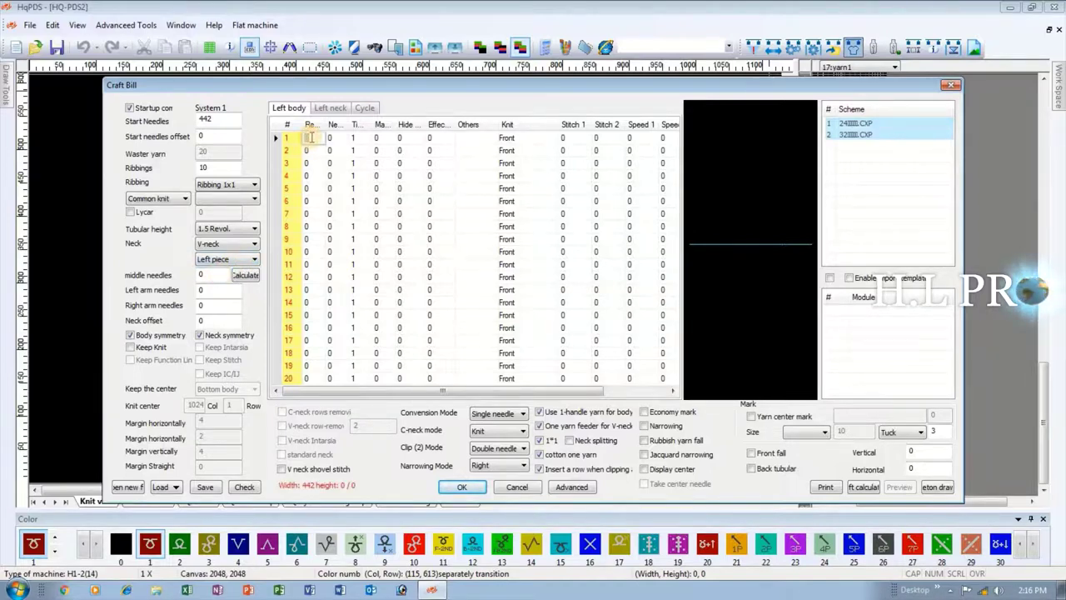
type("14")
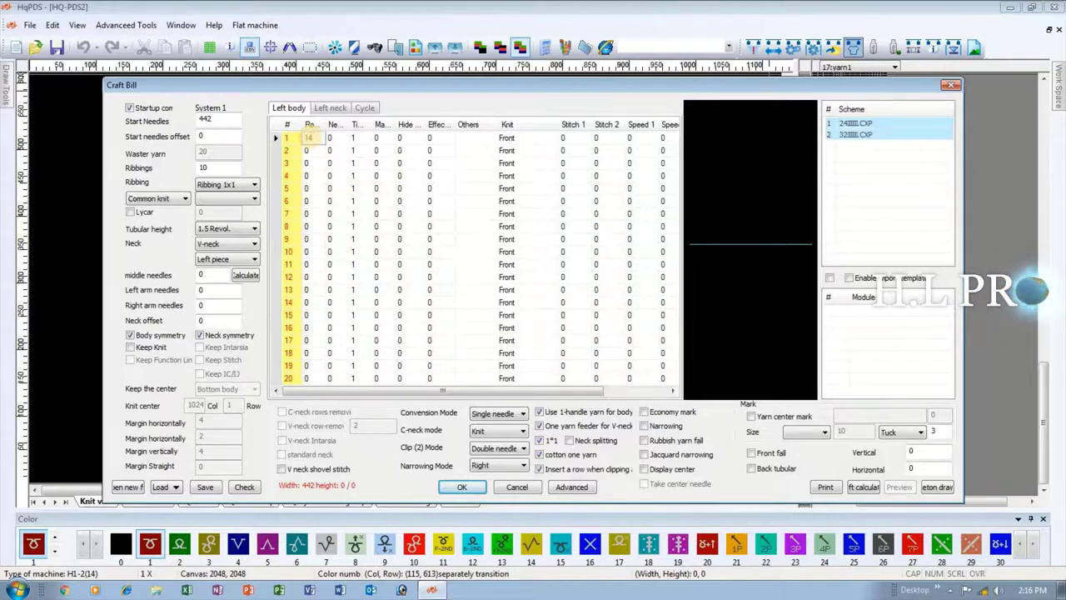
key("Tab")
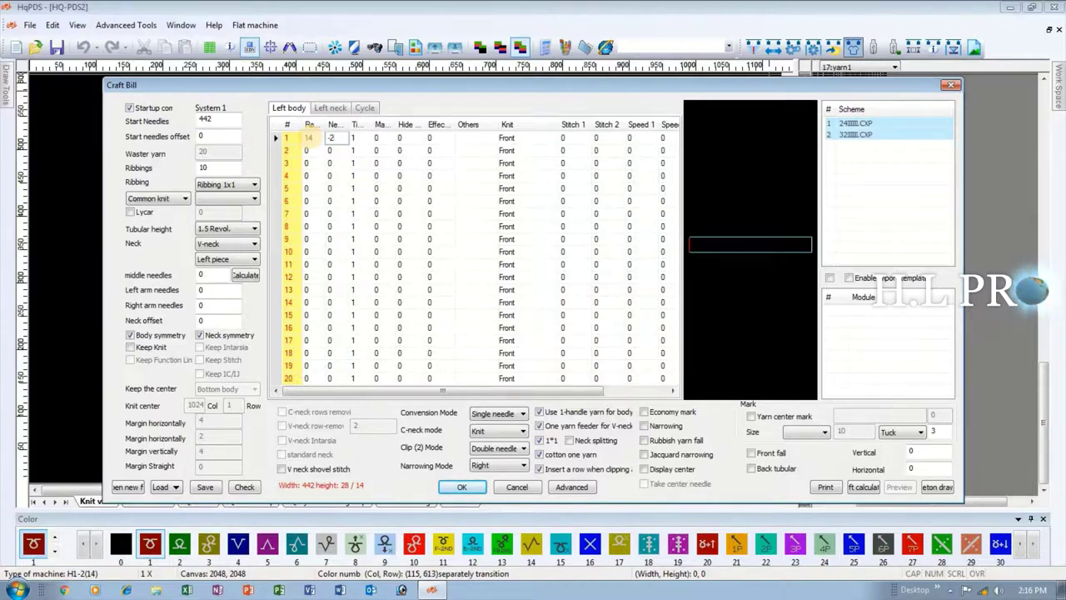
key("Tab")
Step: Fill in row 2 of the left body with 20 revolutions and 1 needle, keeping 1 time
key("Down")
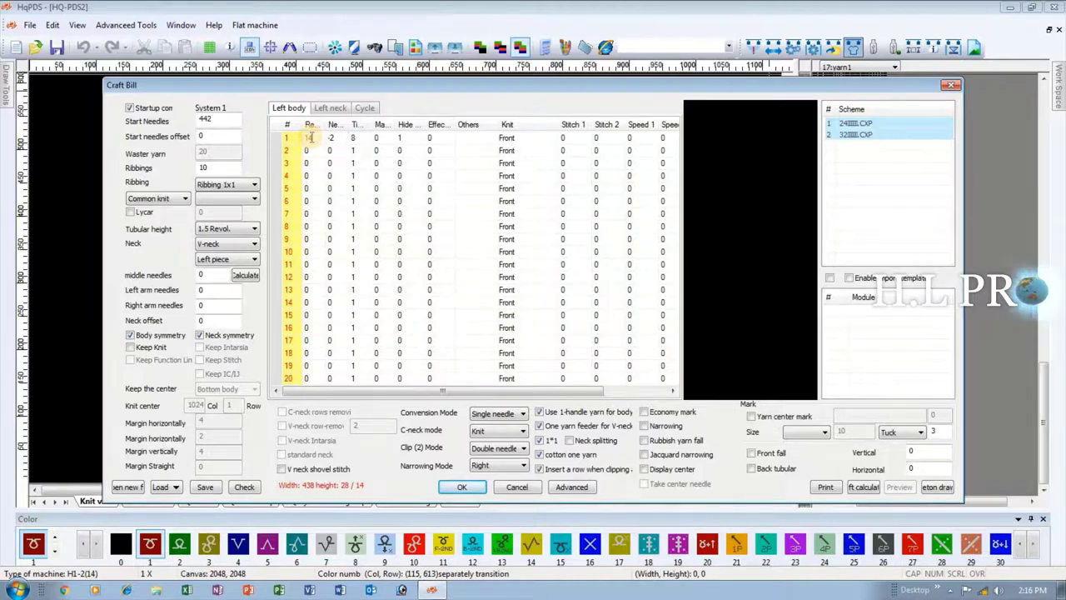
key("Left")
key("Left")
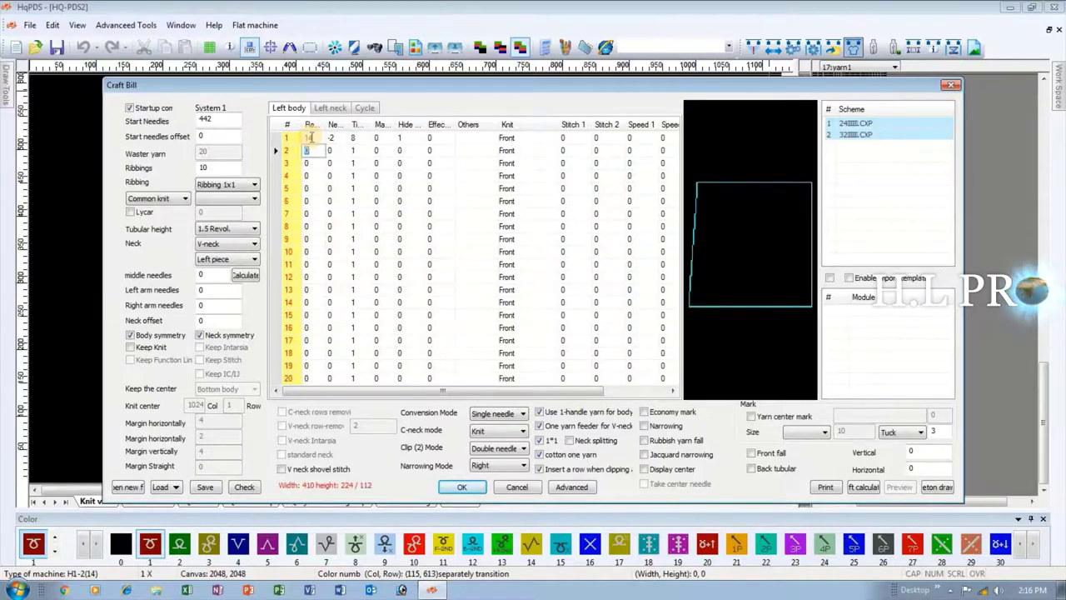
type("2")
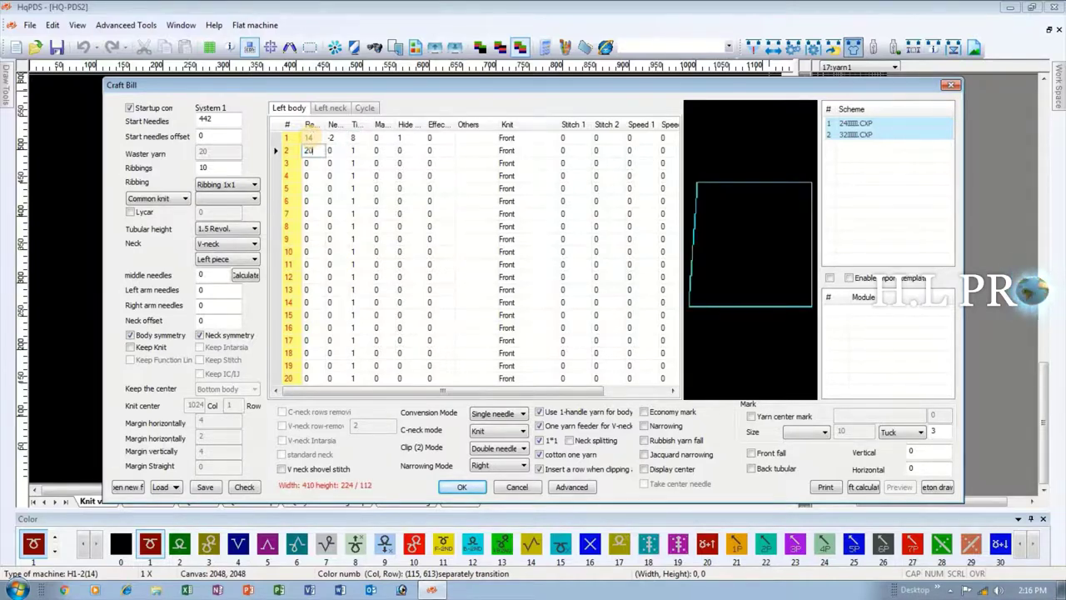
type("0")
key("Tab")
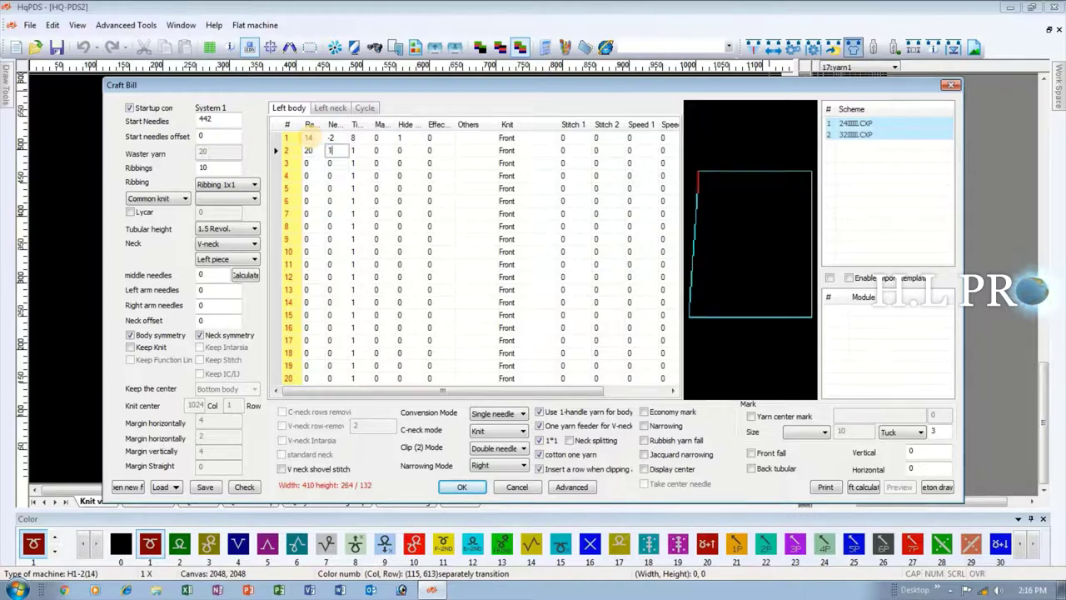
type("1")
key("Tab")
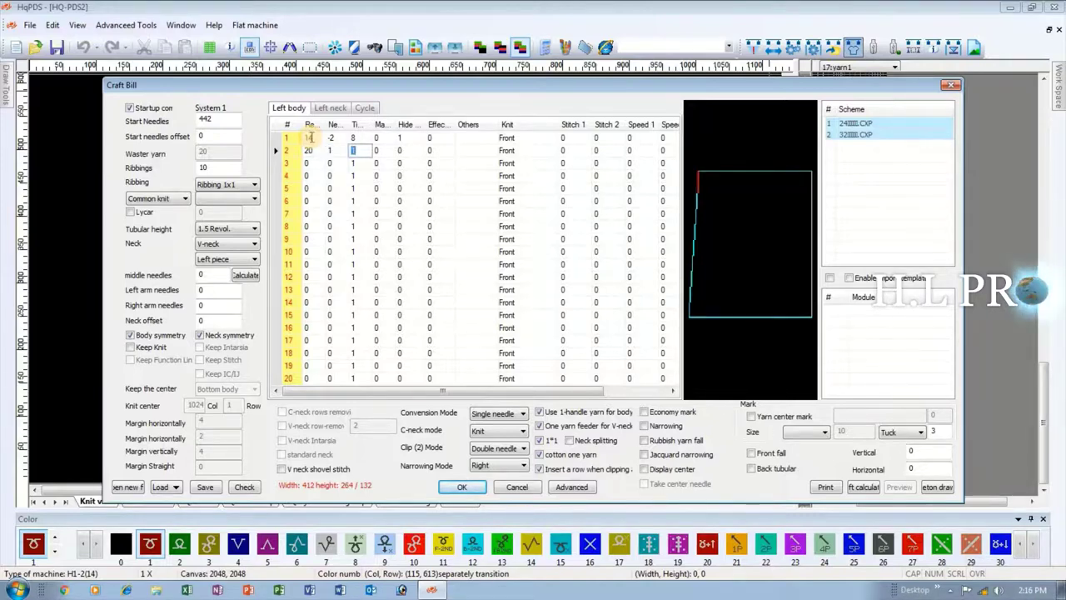
key("Return")
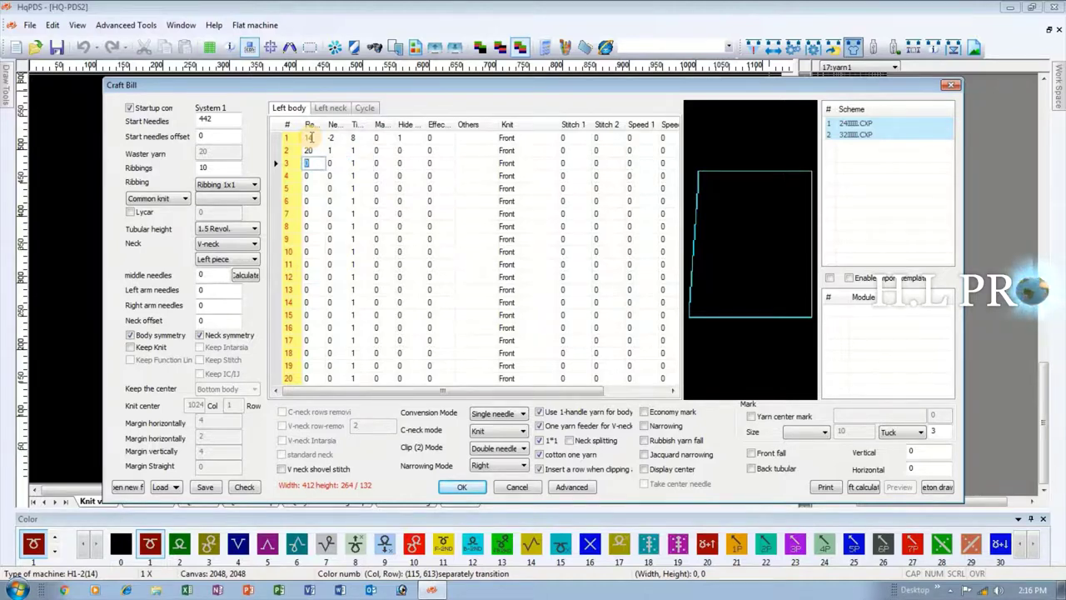
Step: Fill in row 3 of the left body with 7 revolutions, 1 needle and 15 times
key("Tab")
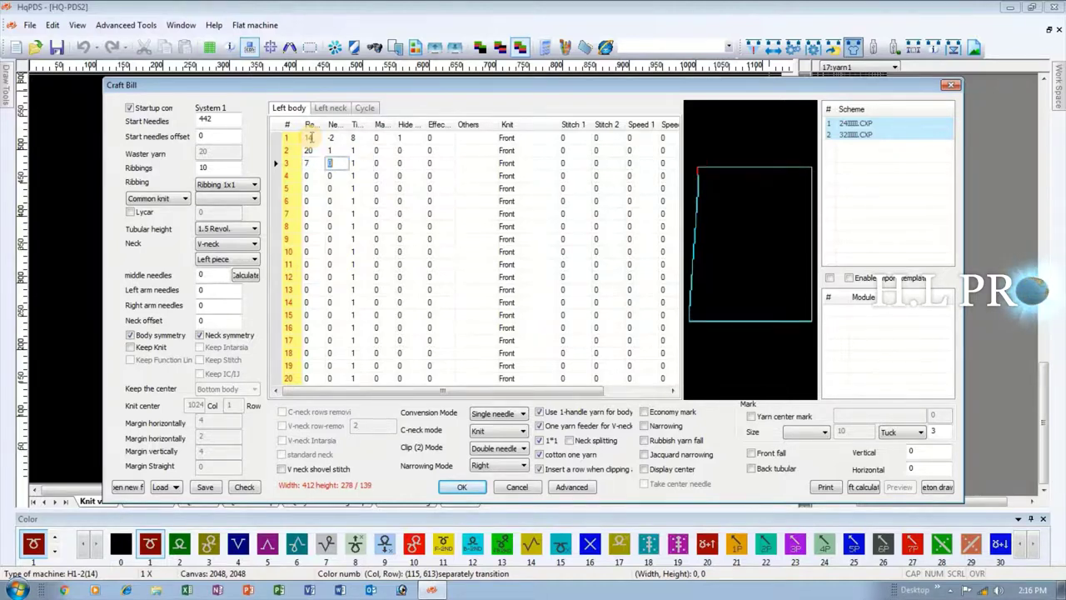
type("1")
key("Tab")
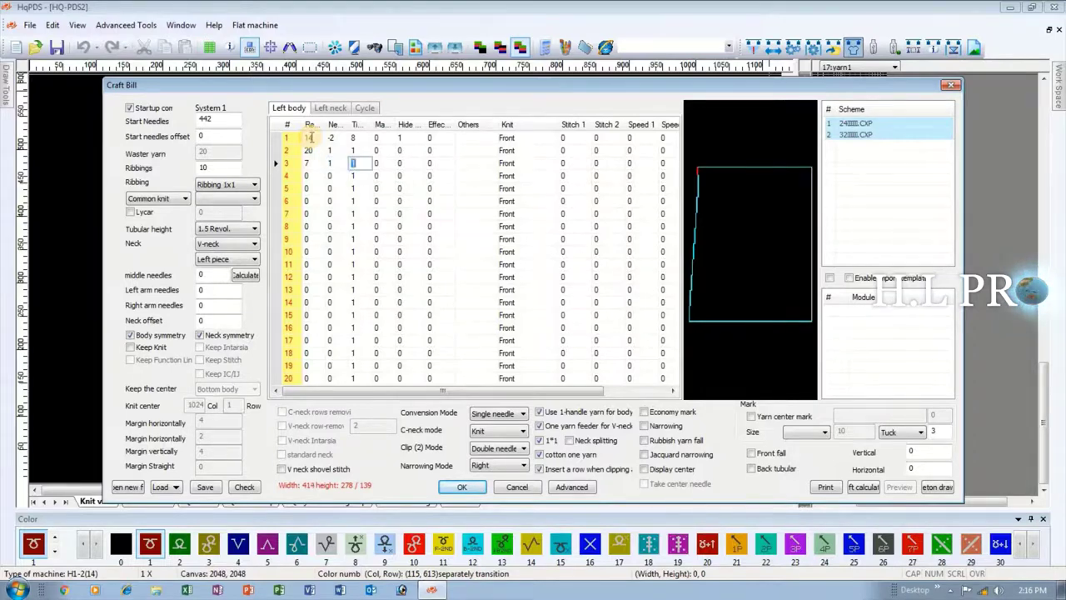
type("5")
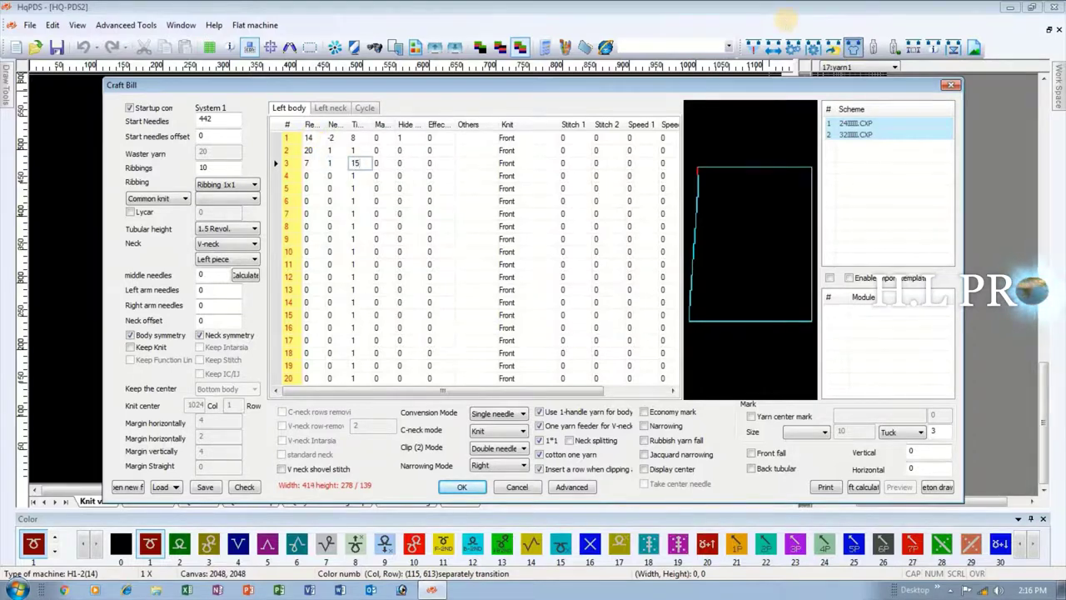
key("Return")
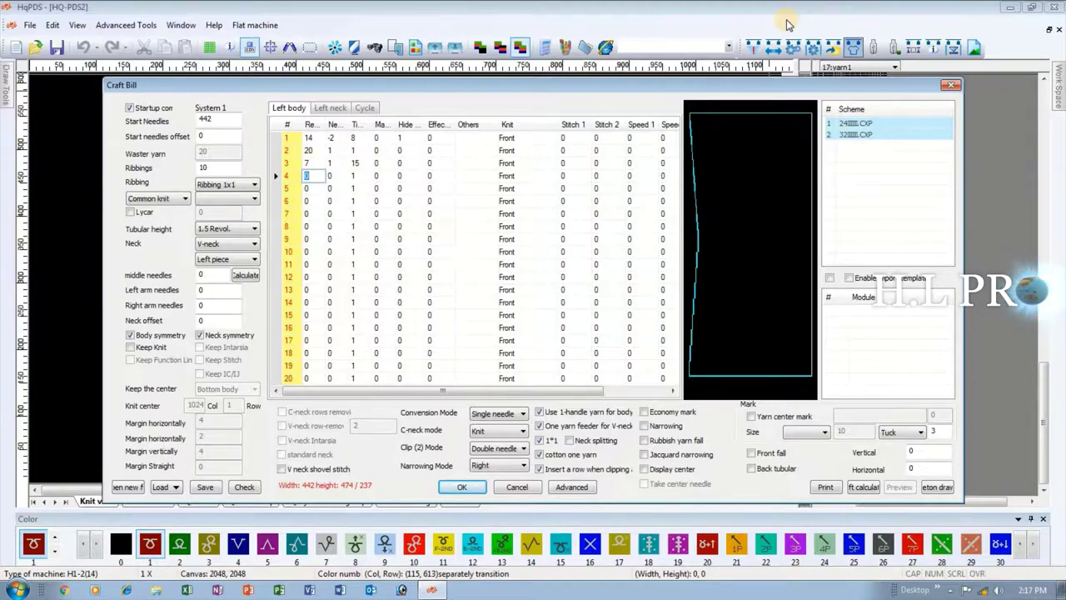
Step: Fill in row 4 of the left body with 32 revolutions and -12 needles, and assign it the Clip (2) option
type("32")
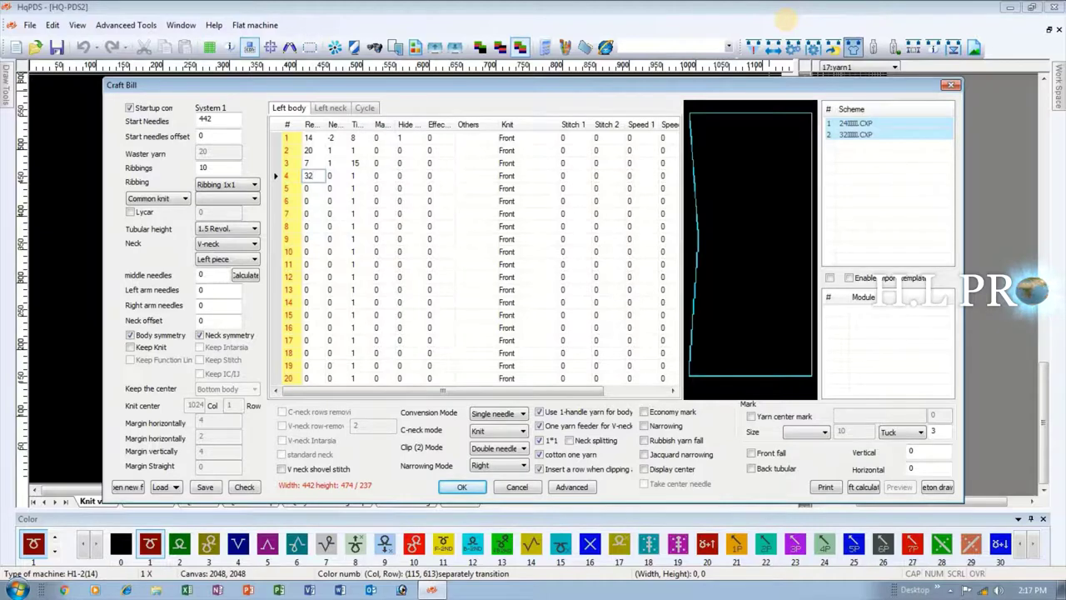
key("Tab")
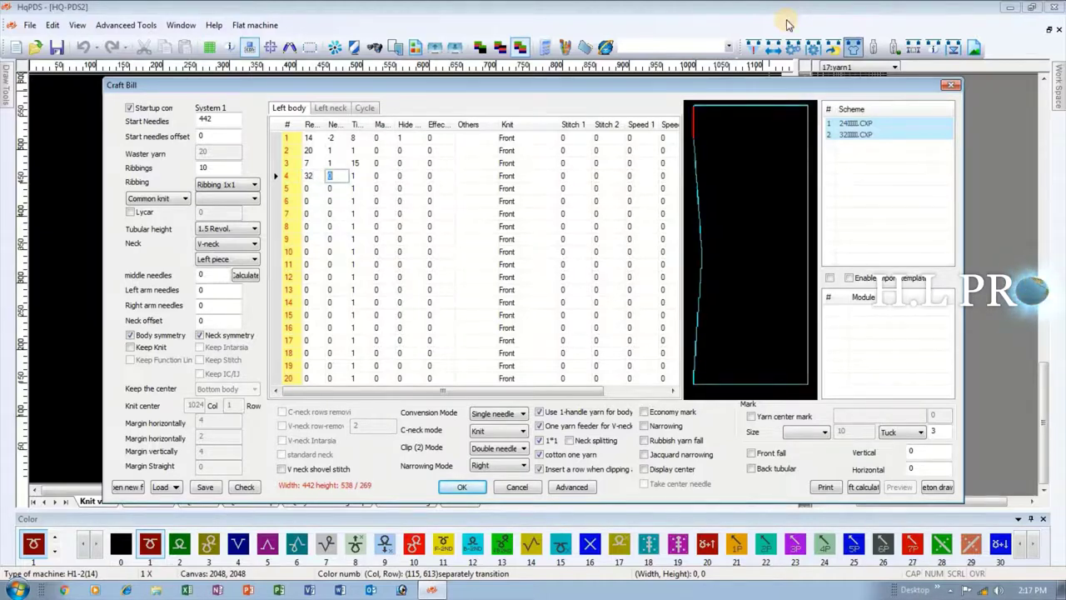
type("-12")
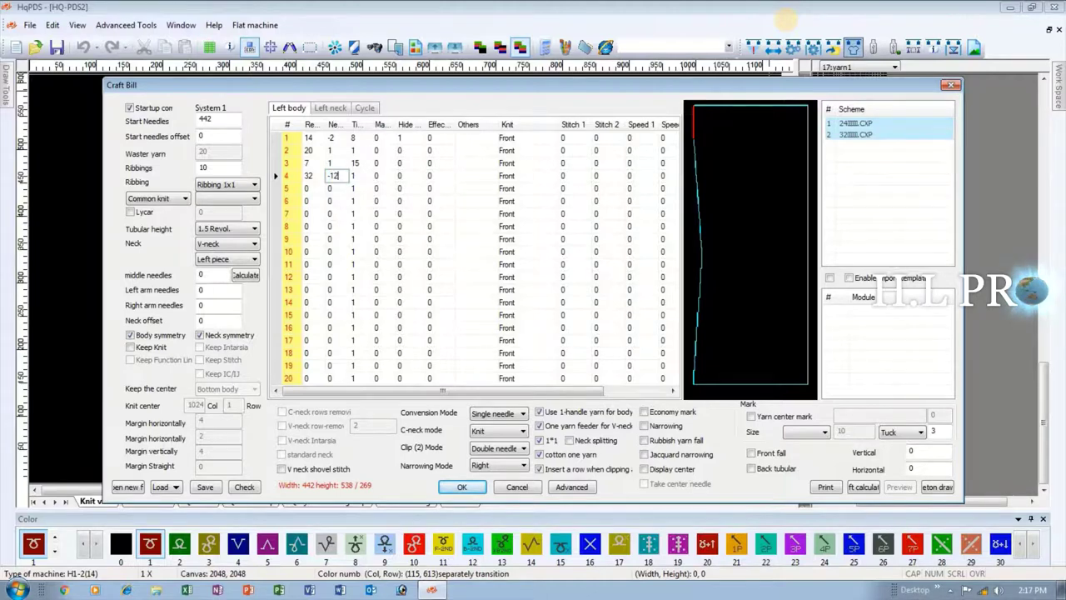
left_click(487, 175)
left_click(493, 176)
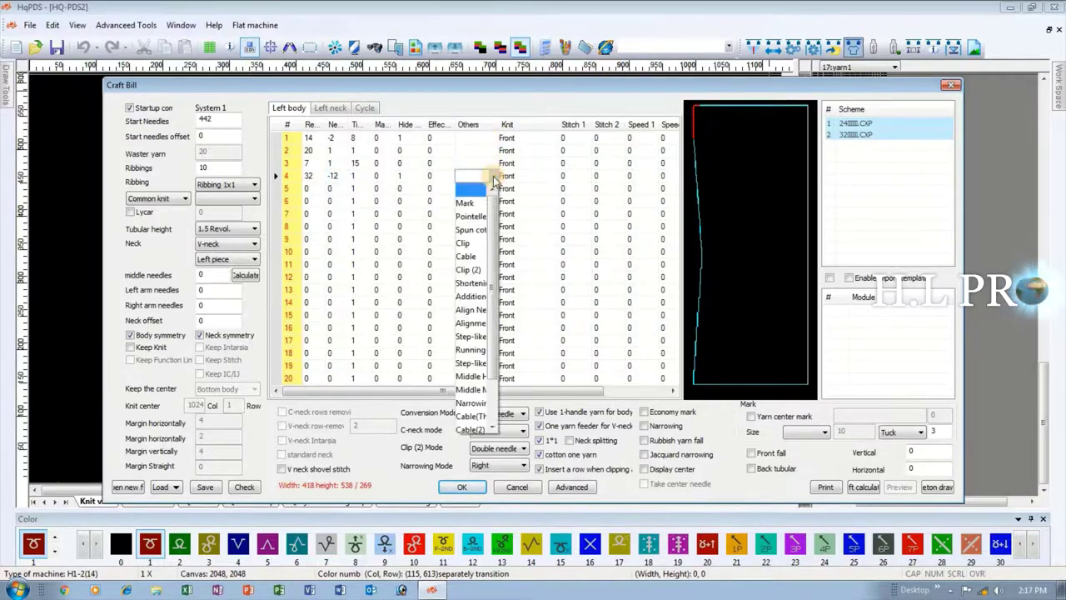
left_click(470, 268)
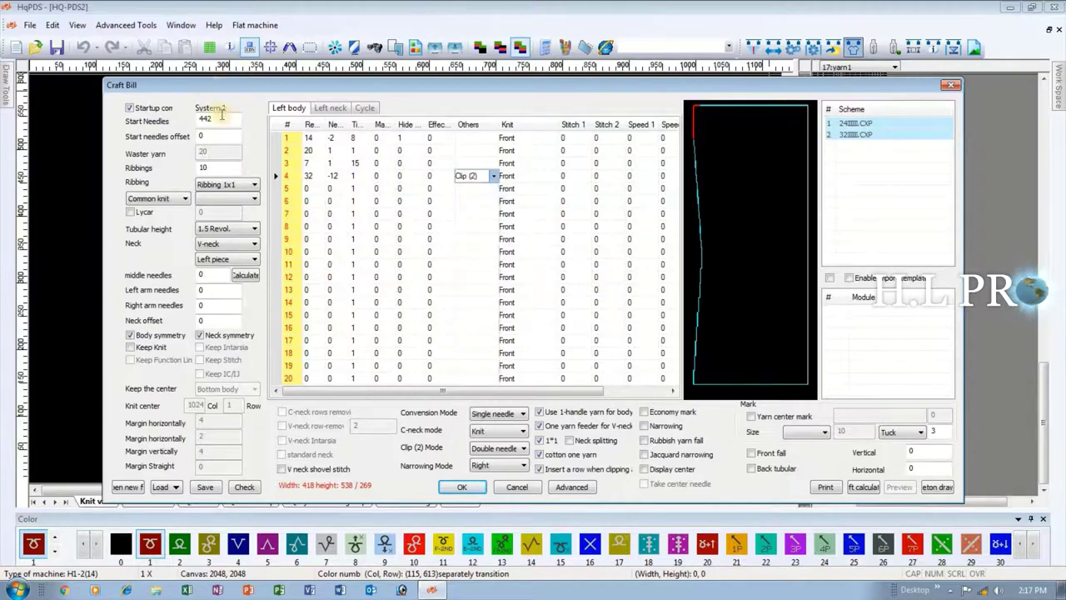
Step: Fill in row 5 of the left body with 2 revolutions, -3 needles, 16 times and a margin of 4
left_click(307, 188)
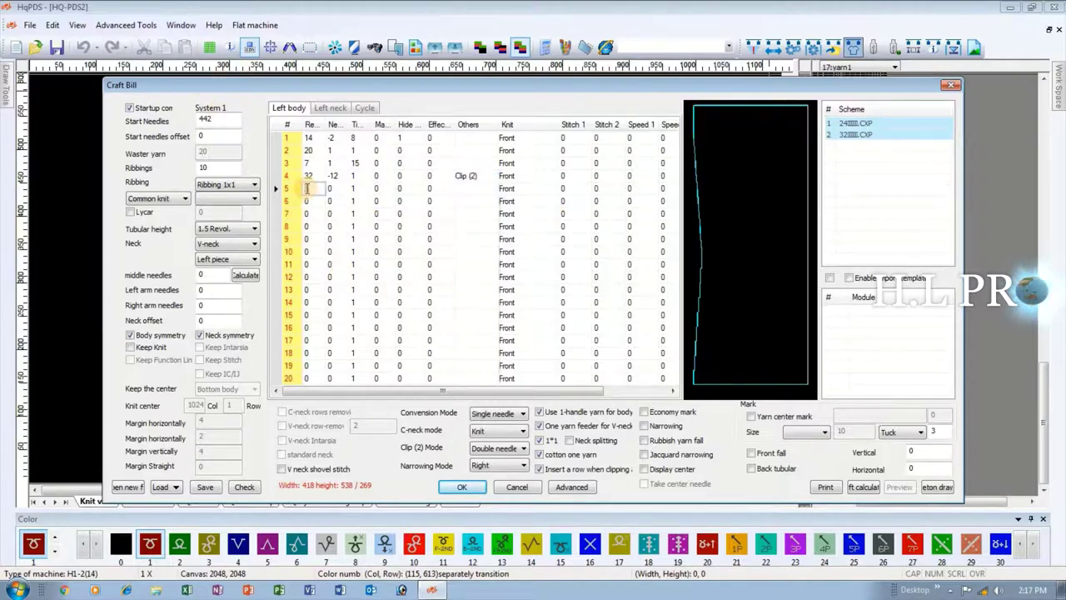
type("2")
key("Tab")
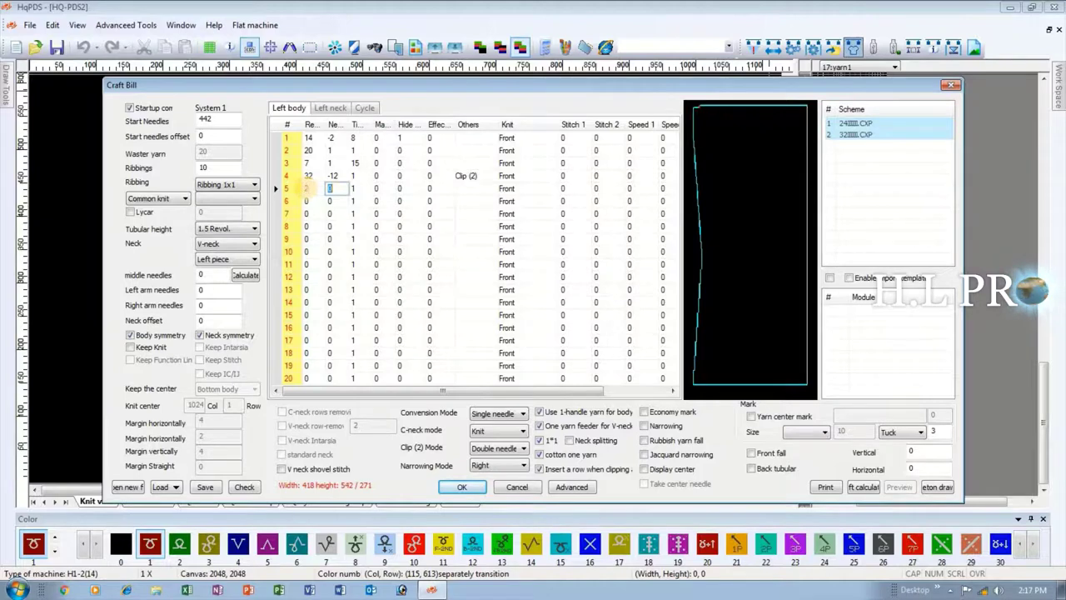
key("Tab")
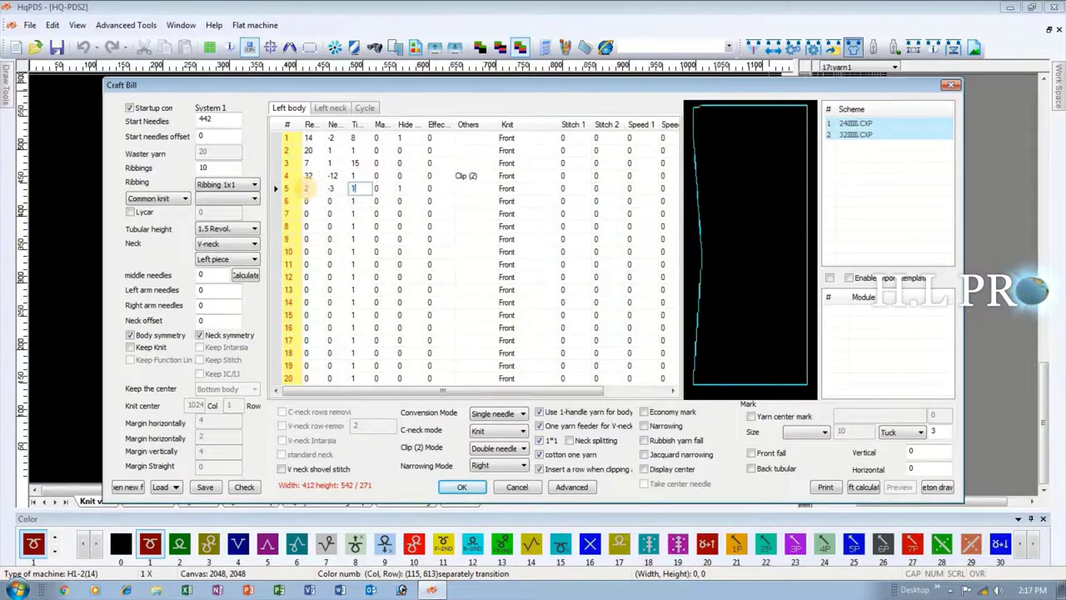
key("Tab")
type("4")
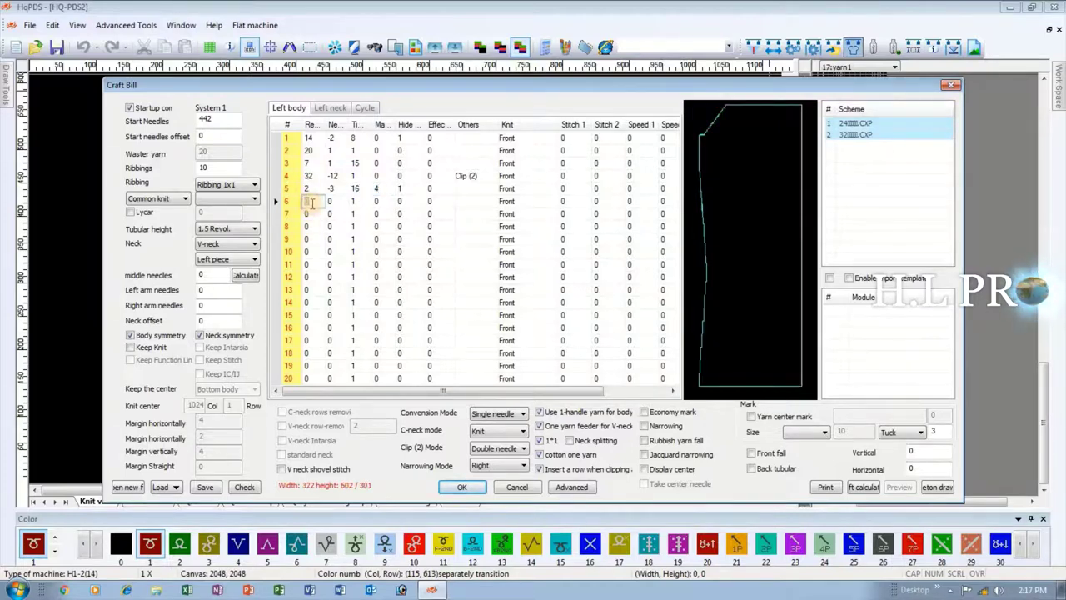
Step: Fill in row 6 of the left body with 3 revolutions, -3 needles, 7 times and a margin of 4
key("Tab")
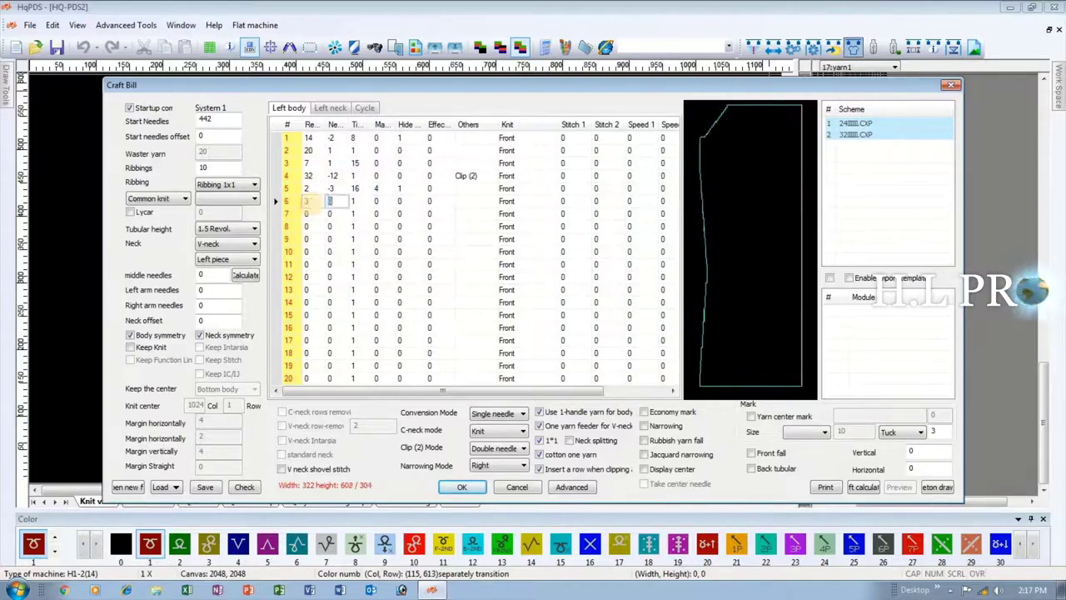
key("Tab")
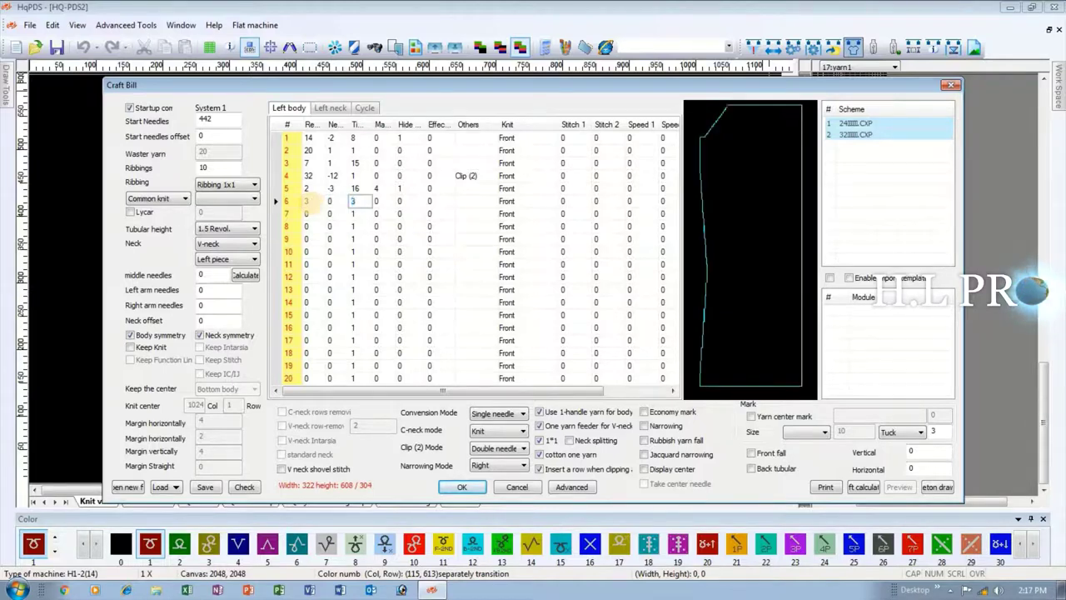
key("Tab")
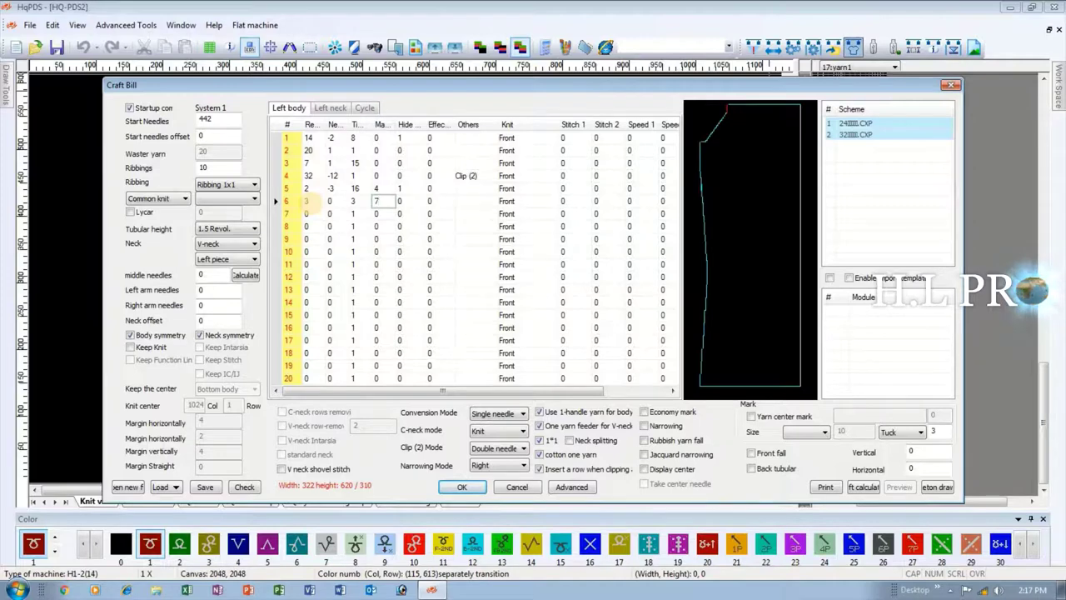
type("7")
key("Tab")
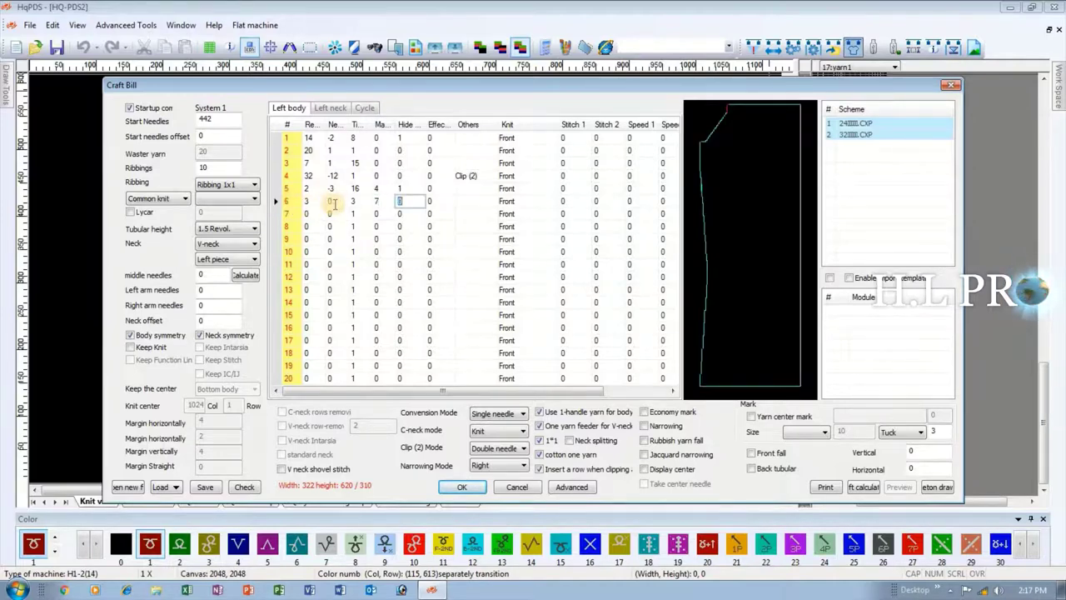
left_click(331, 202)
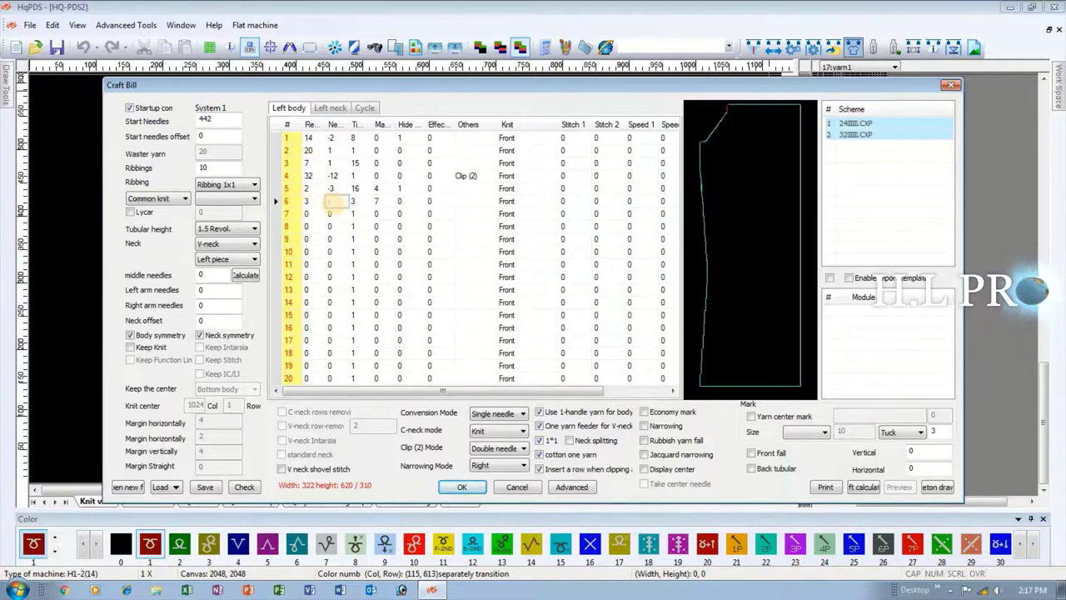
left_click(331, 202)
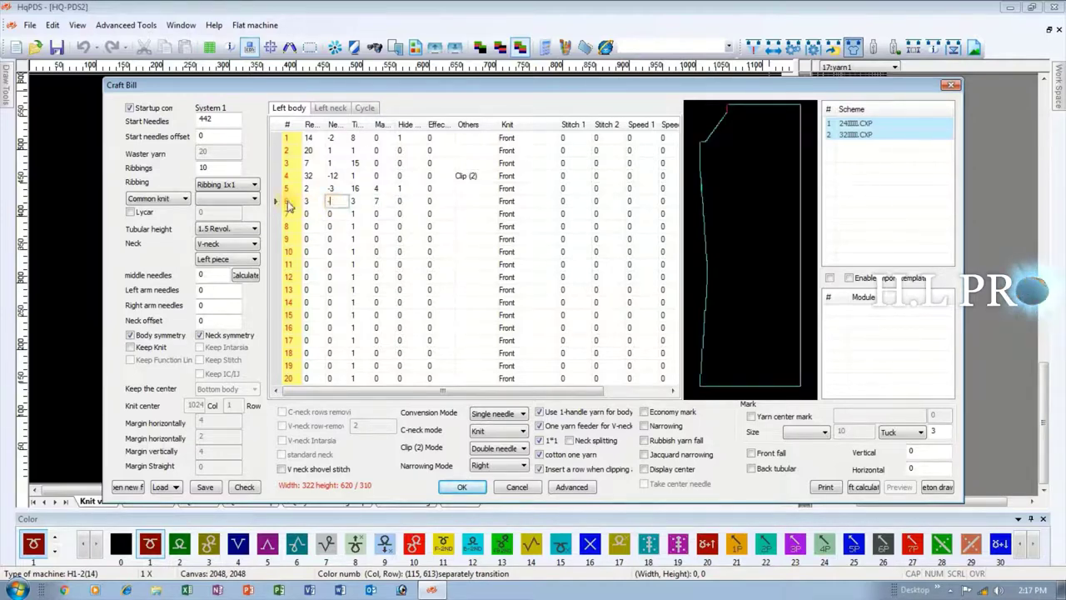
left_click(356, 203)
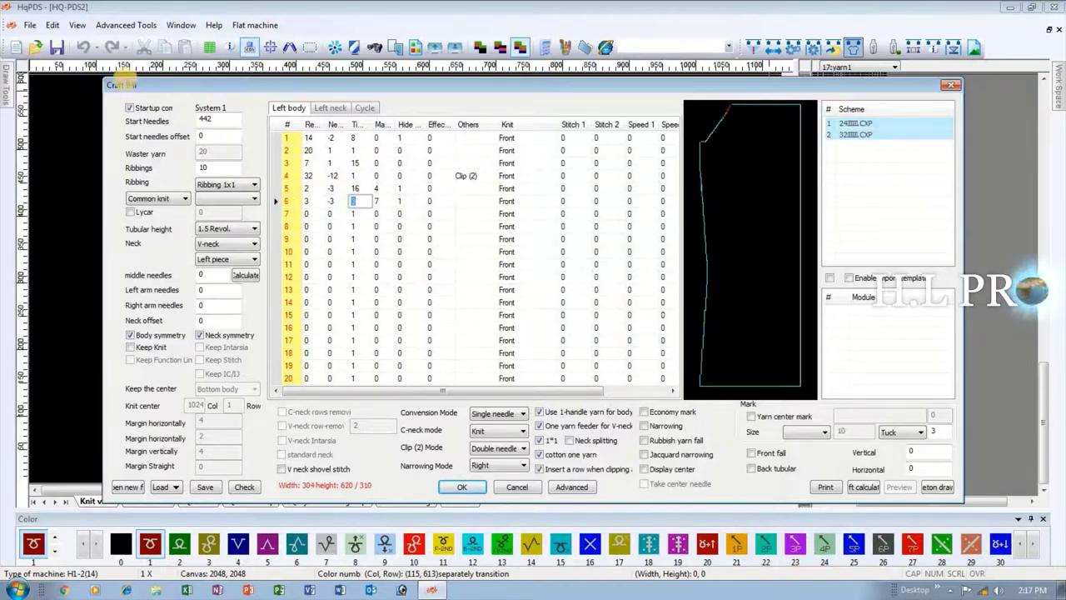
type("7")
key("Tab")
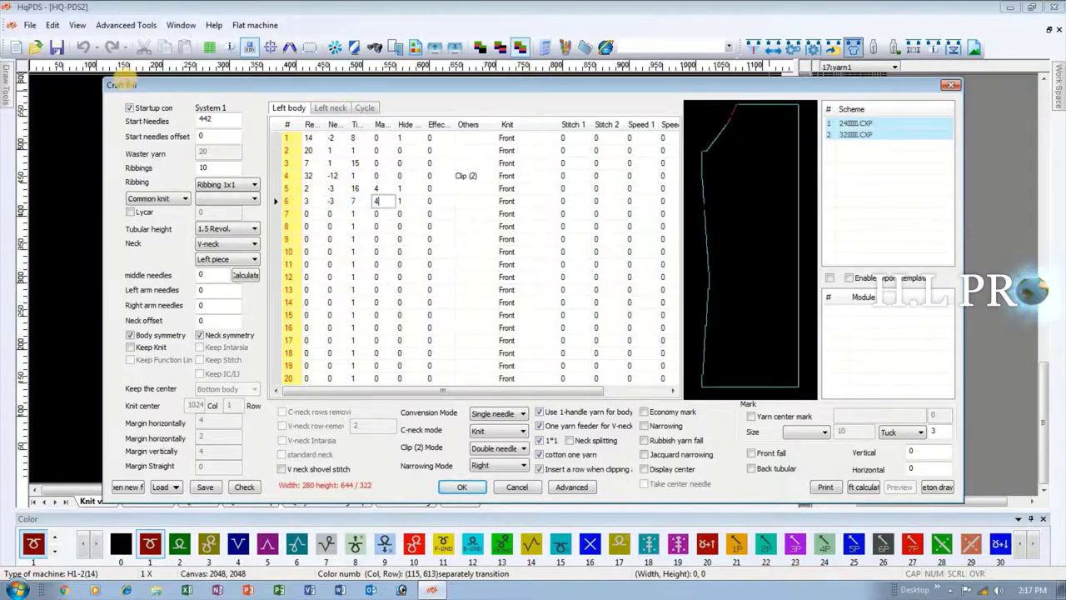
Step: Set row 7 of the left body to 59 revolutions and assign it the Pointelle option
left_click(308, 213)
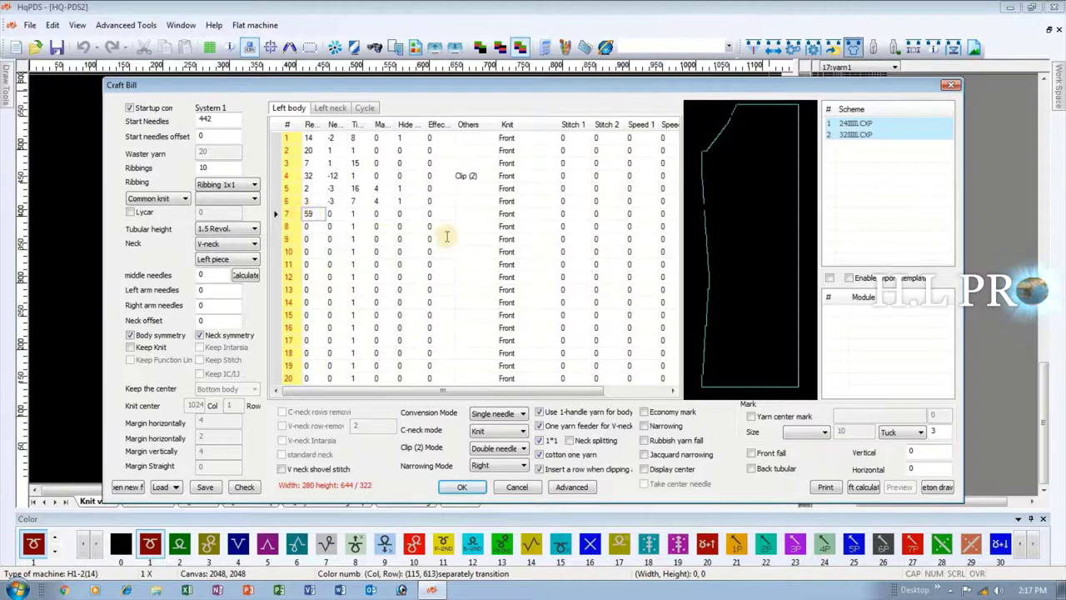
left_click(488, 213)
left_click(493, 218)
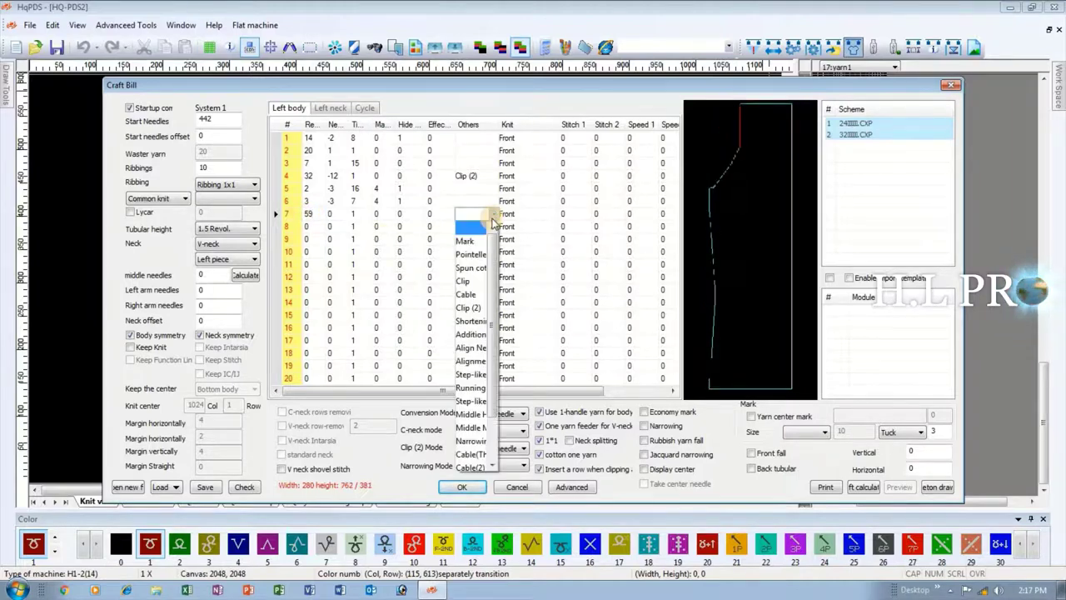
left_click(470, 254)
Step: Set row 8 of the left body to 18 revolutions, keeping 0 needles and 1 time
left_click(307, 226)
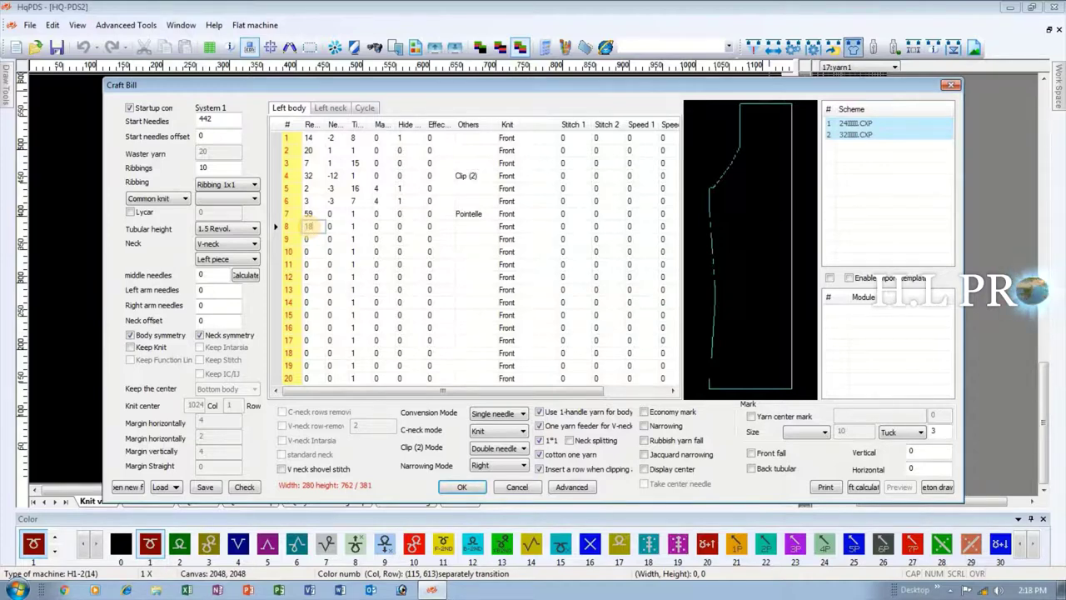
left_click(331, 225)
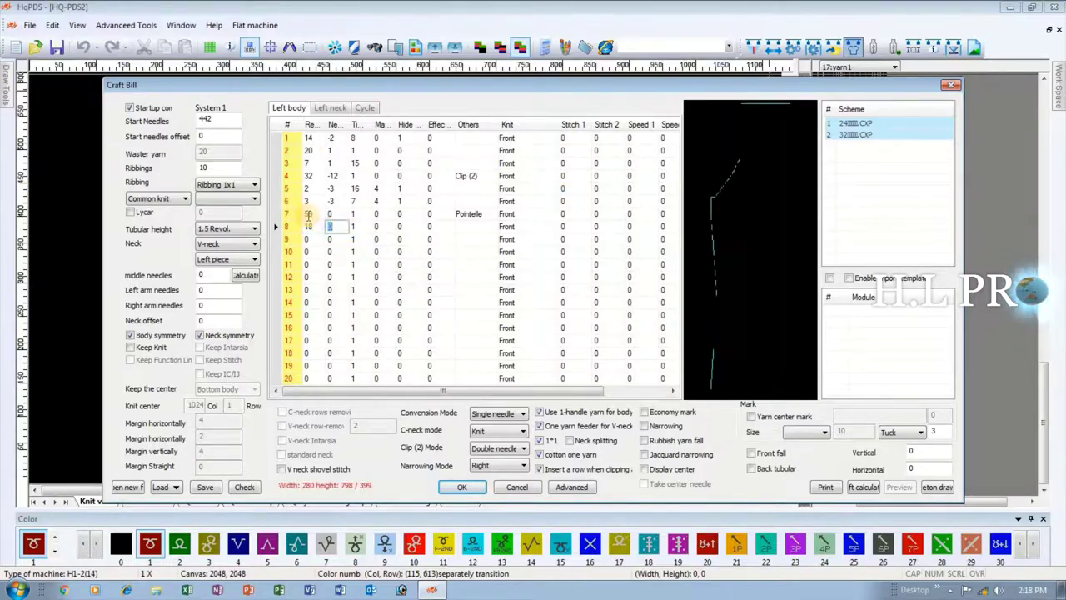
left_click(344, 244)
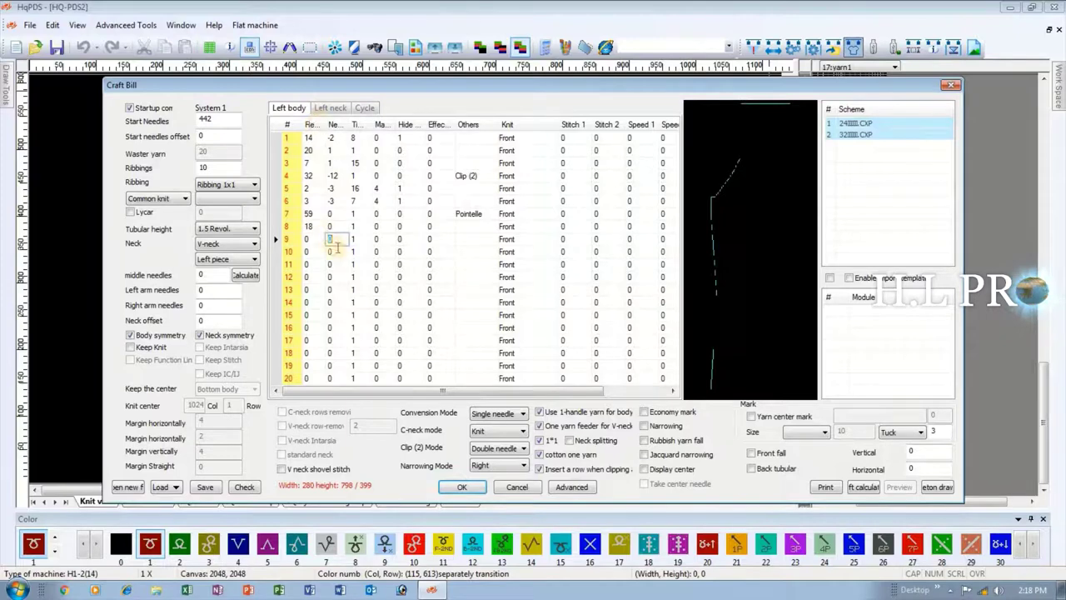
left_click(359, 180)
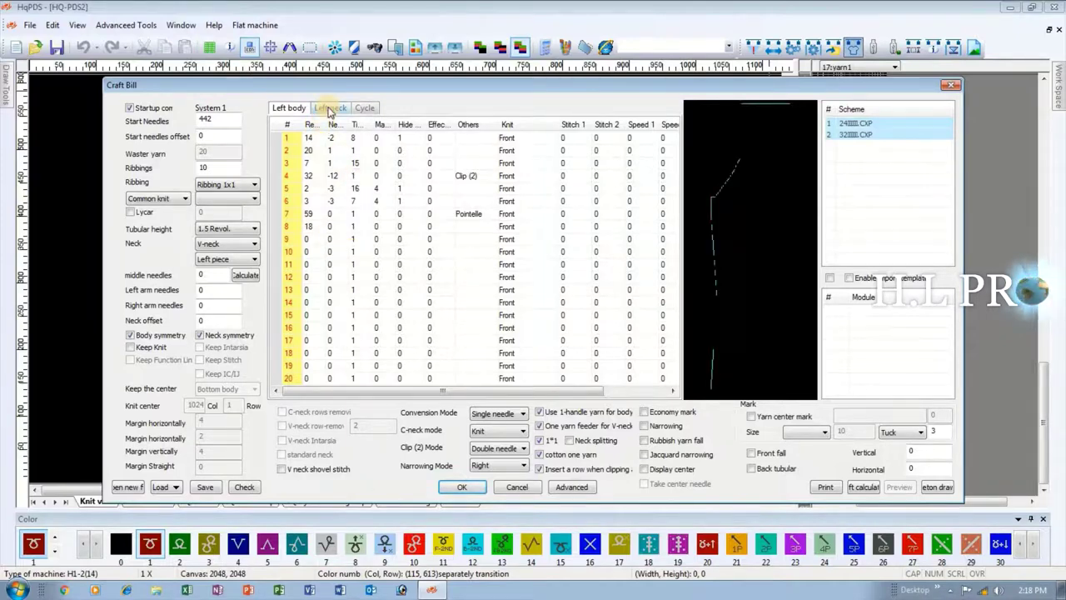
Step: Fill in row 1 of the left neck with 2 revolutions, 2 needles and 3 times
left_click(330, 108)
left_click(316, 138)
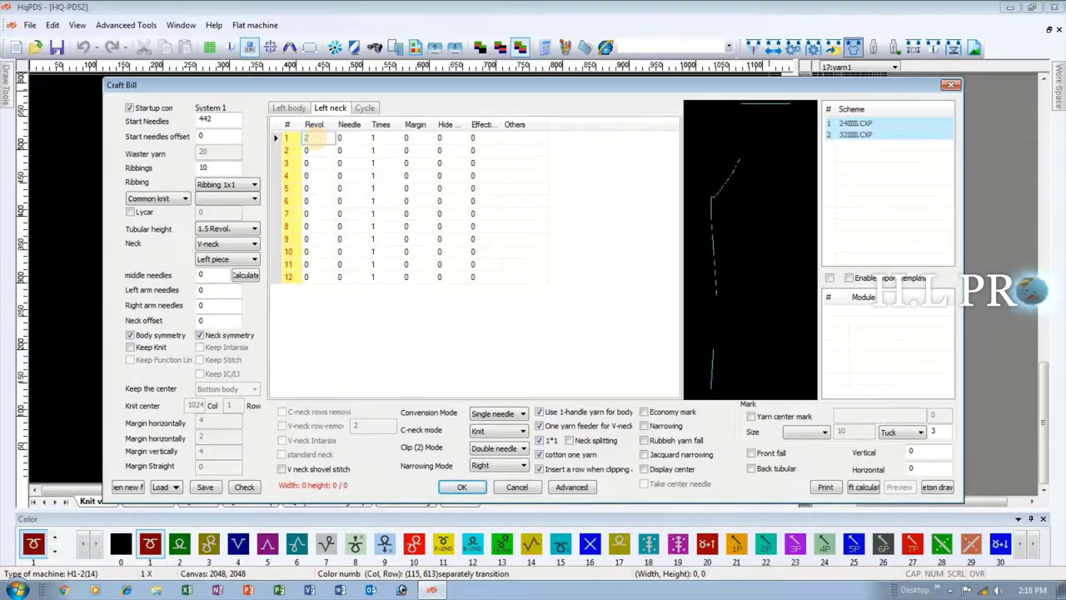
type("2")
key("Tab")
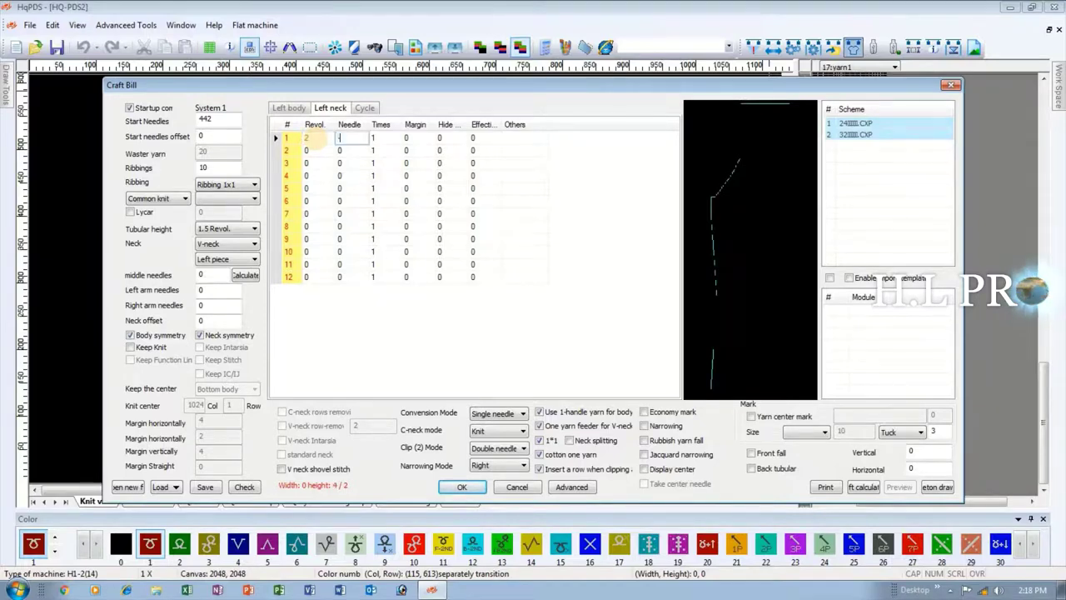
key("Tab")
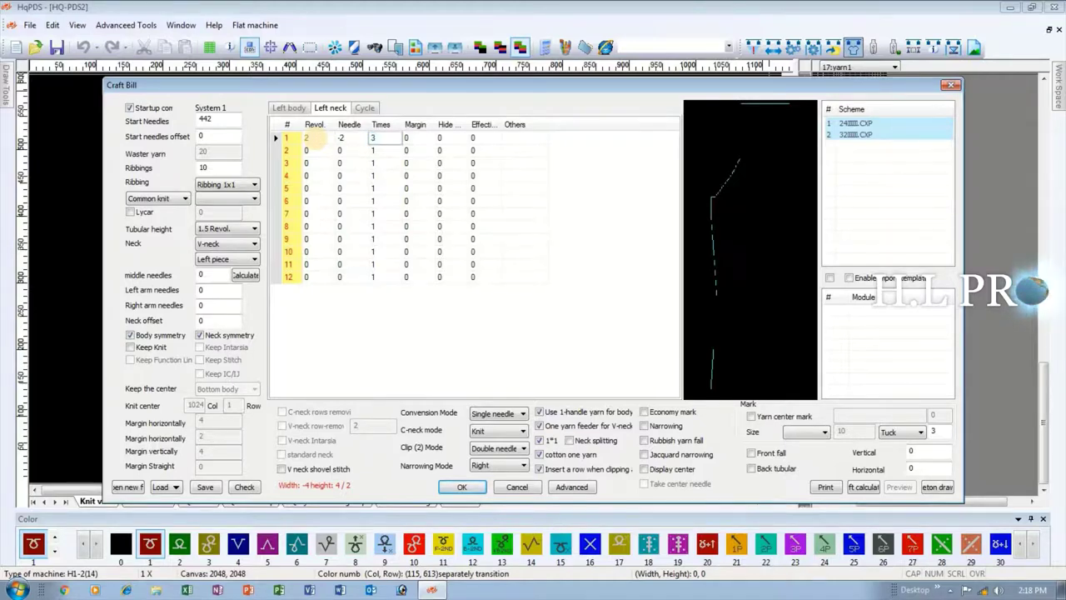
key("Left")
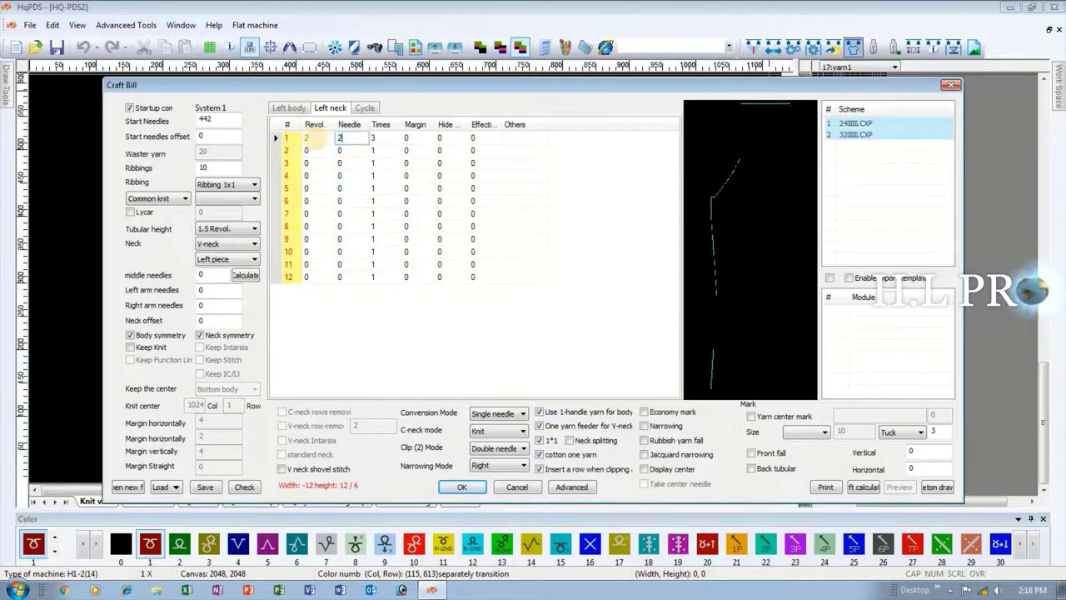
Step: Fill in row 2 of the left neck with 3 revolutions, 2 needles and 5 times
left_click(318, 150)
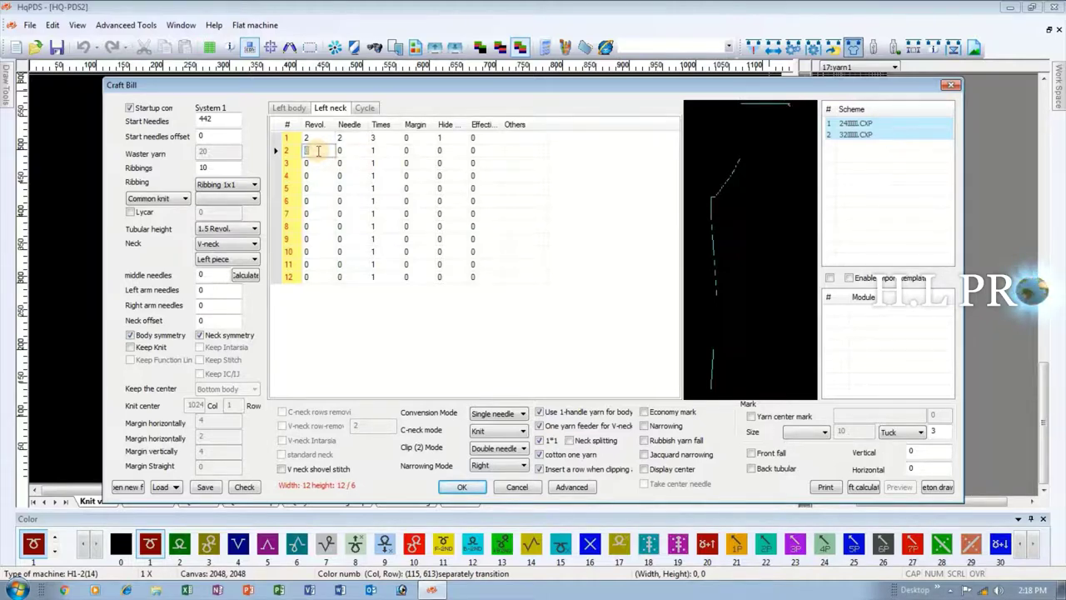
key("Tab")
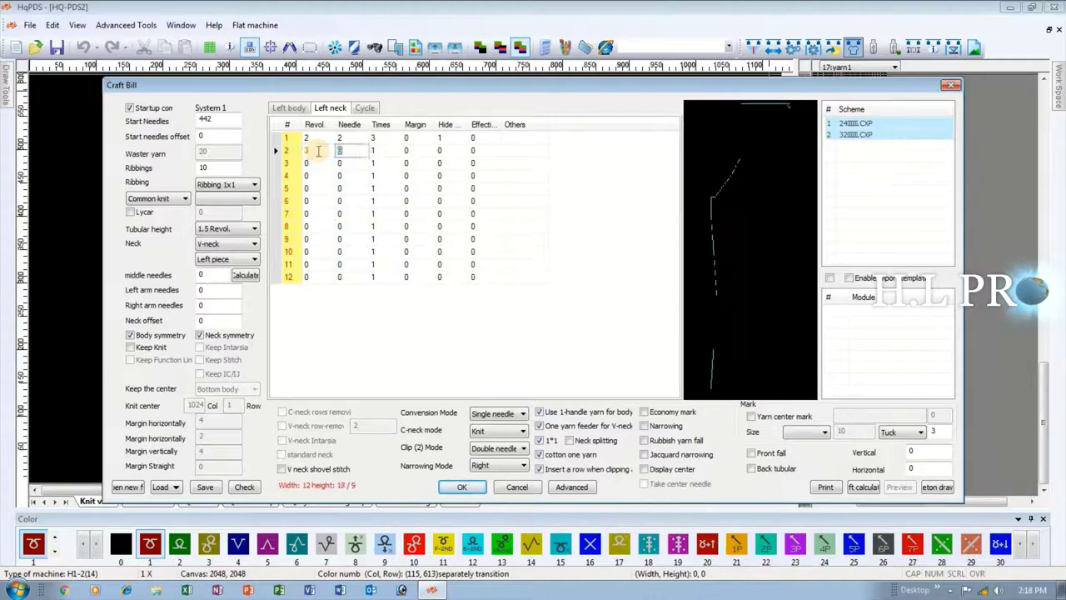
key("Tab")
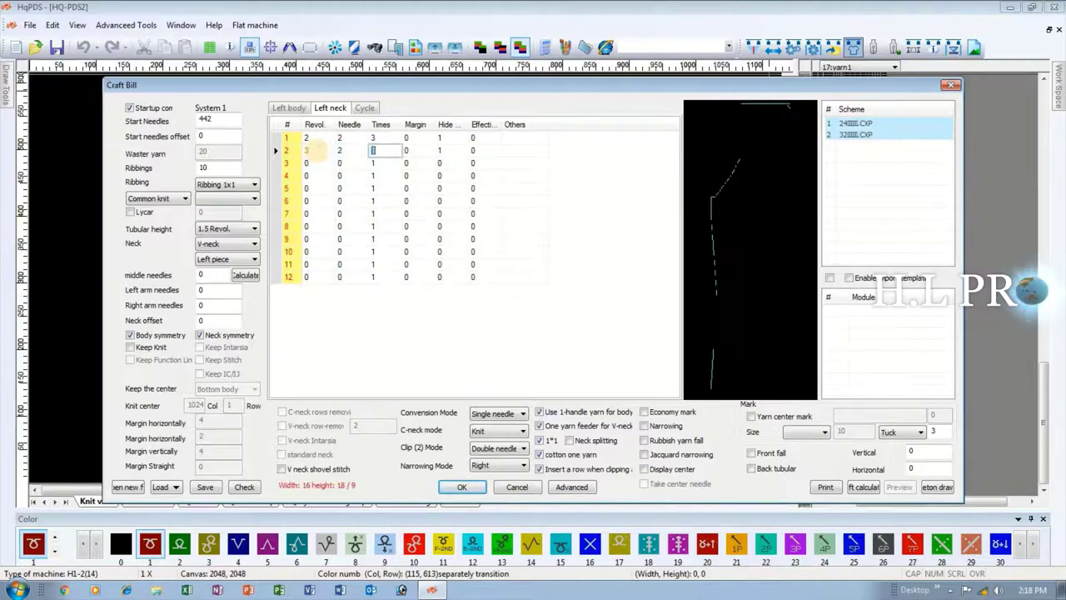
Step: Fill in row 3 of the left neck with 4 revolutions, 2 needles and 4 times
left_click(315, 163)
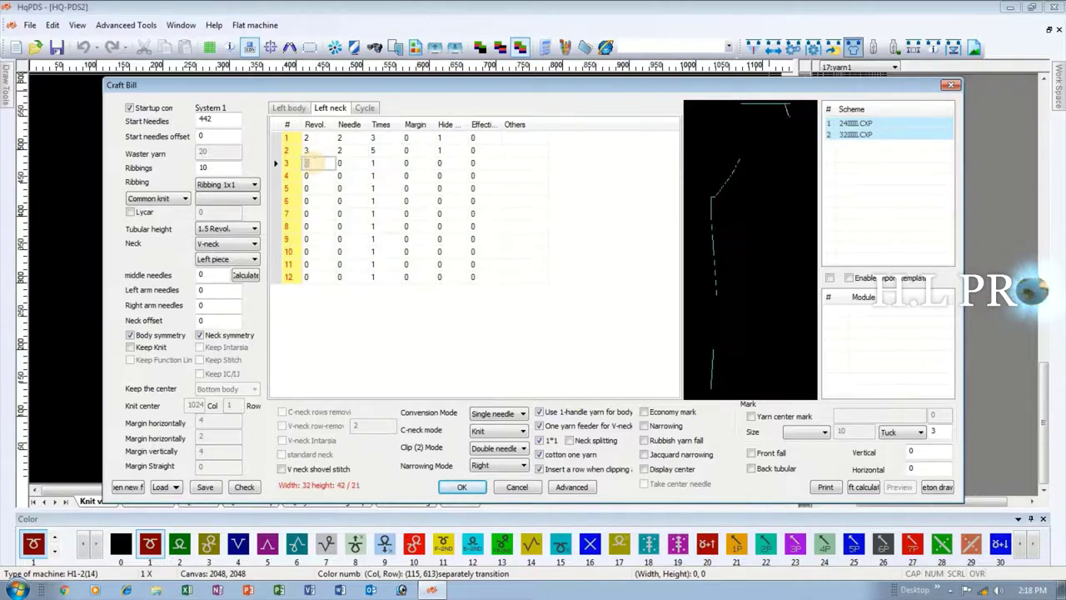
type("4")
key("Tab")
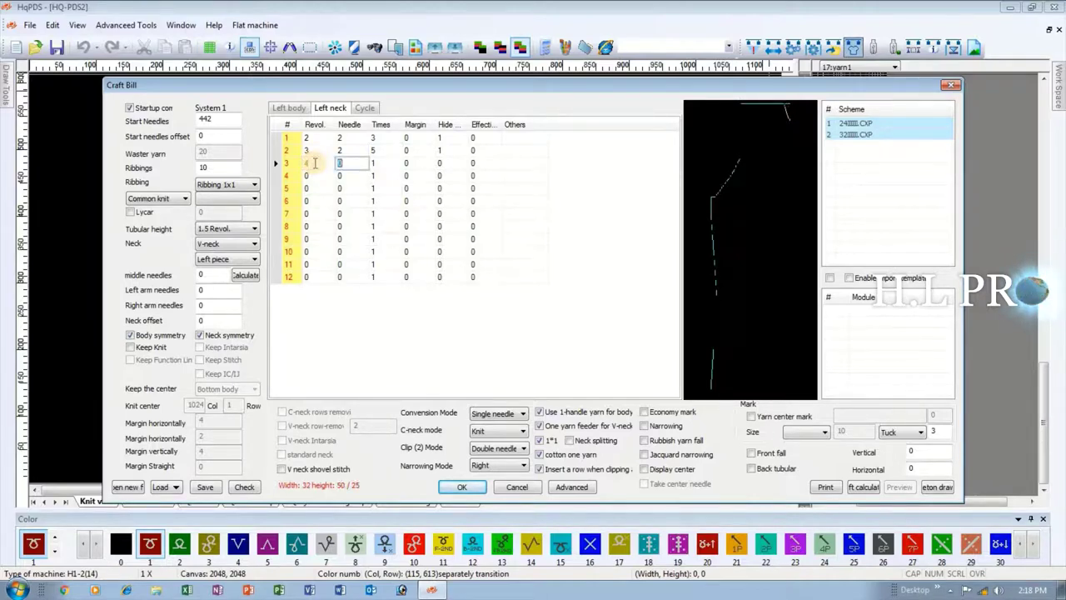
key("Tab")
type("4")
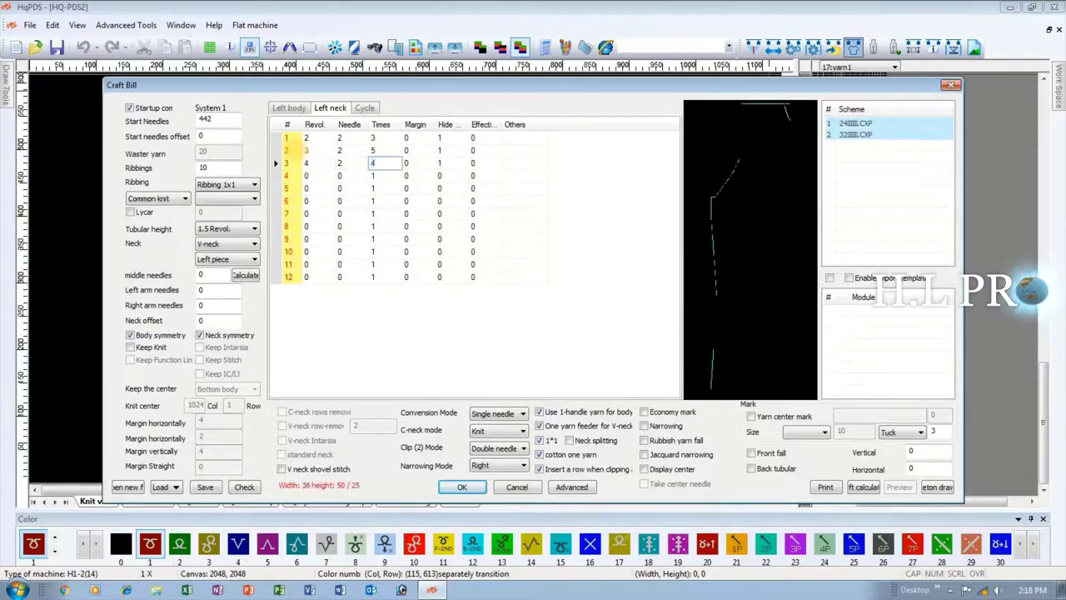
key("Return")
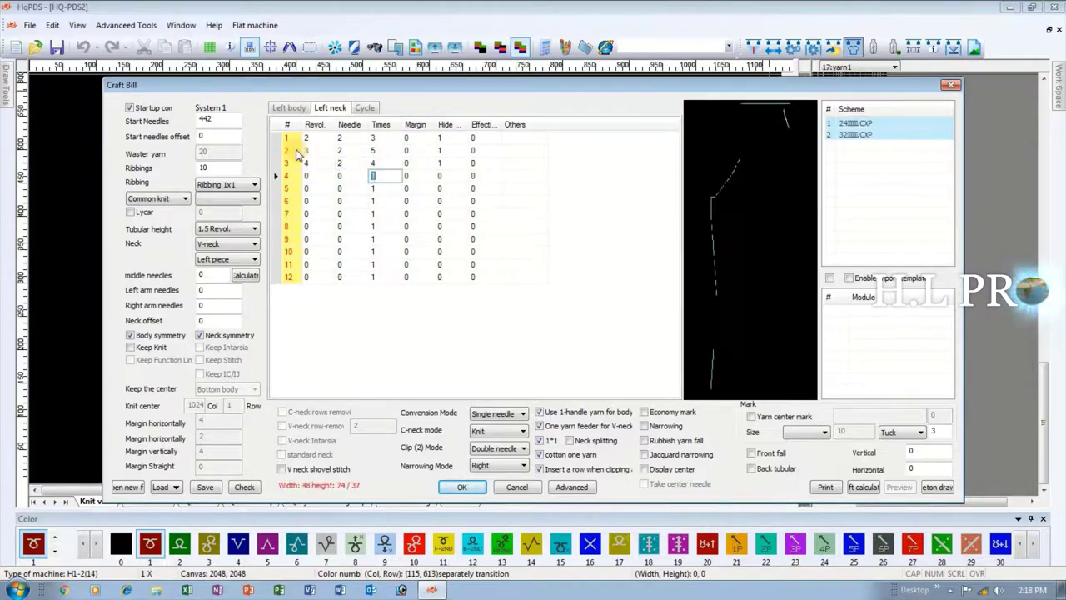
Step: Set row 4 of the left neck to 12 revolutions, keeping 0 needles and 1 time
key("shift+Tab")
key("shift+Tab")
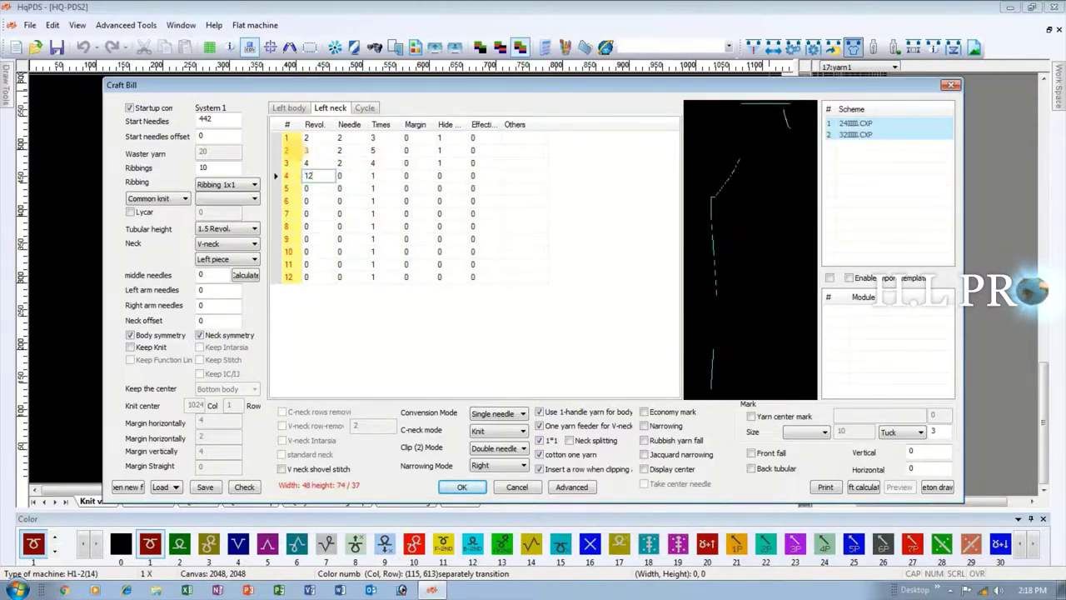
key("Return")
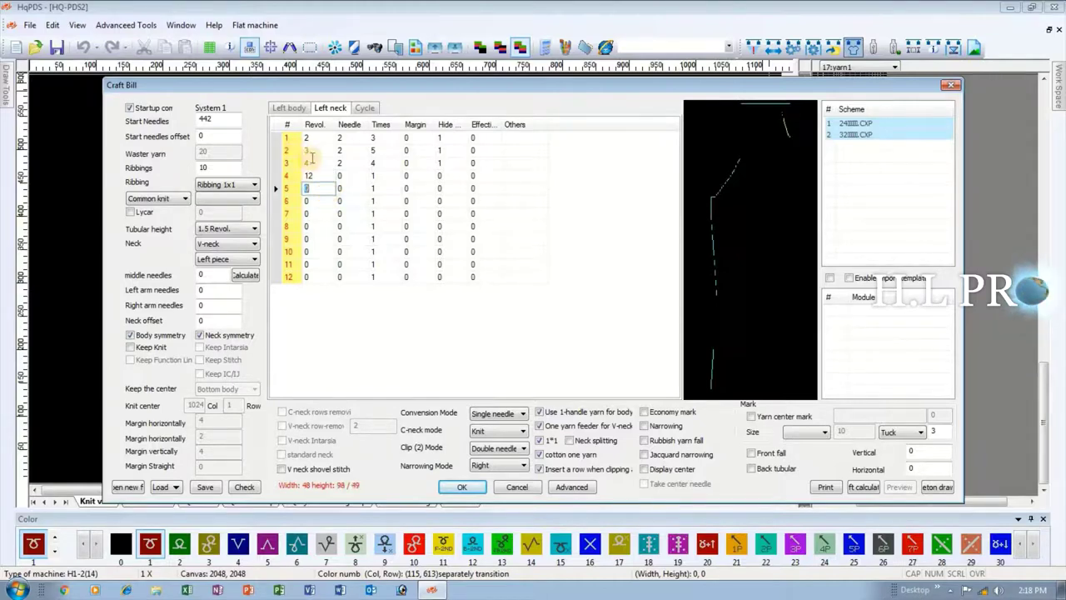
Step: Calculate the arm needles for 0 middle needles and generate the left piece pattern from the craft bill
left_click(297, 108)
left_click(250, 277)
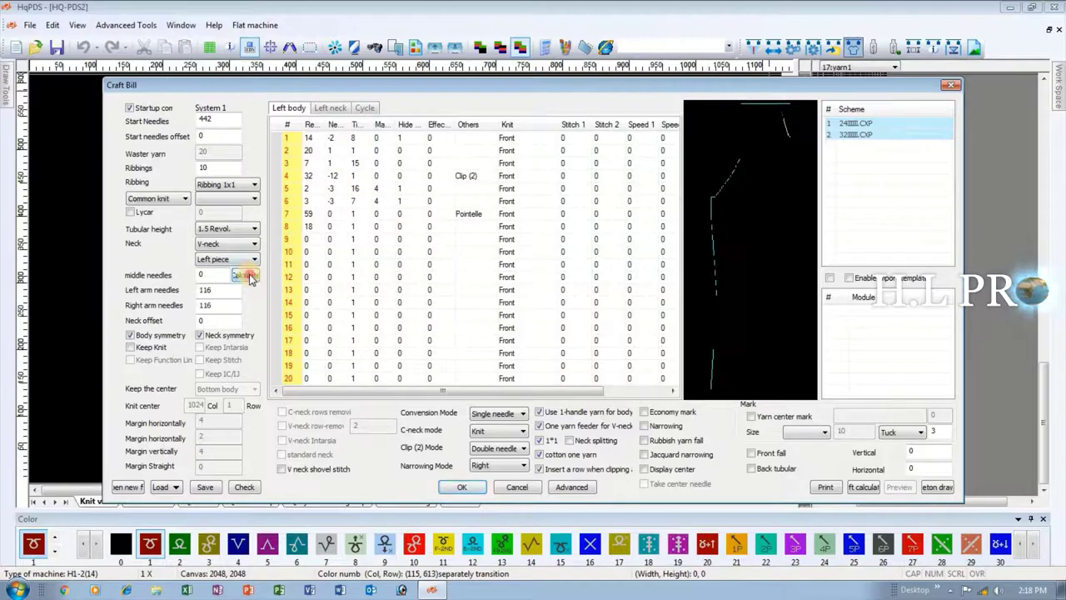
left_click(464, 487)
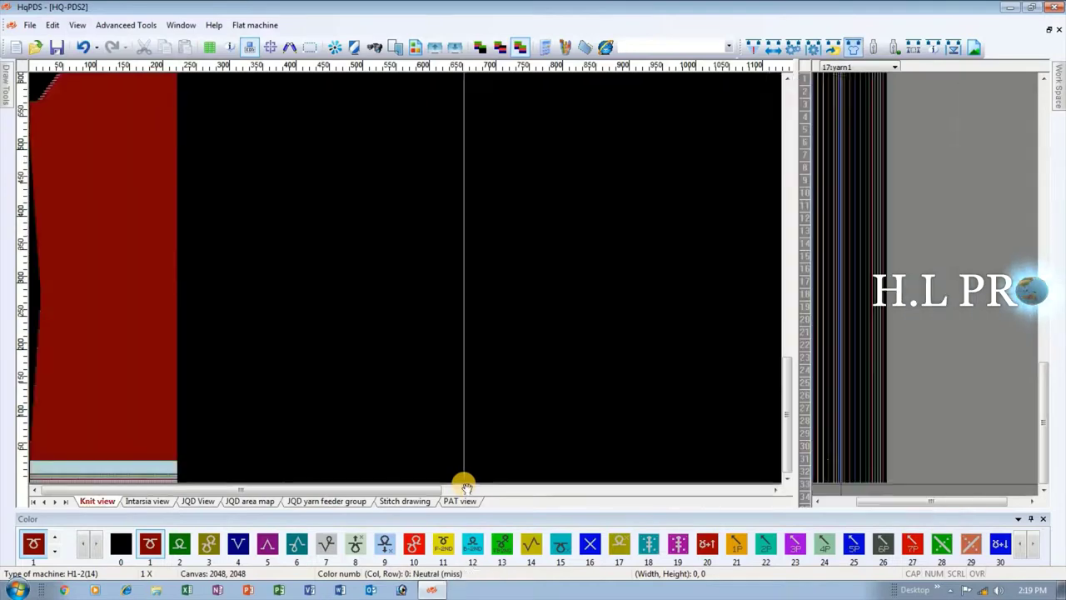
Step: Examine the generated left piece in the knit view, especially the neck narrowing edge and where it starts
scroll(129, 123, "up", 8)
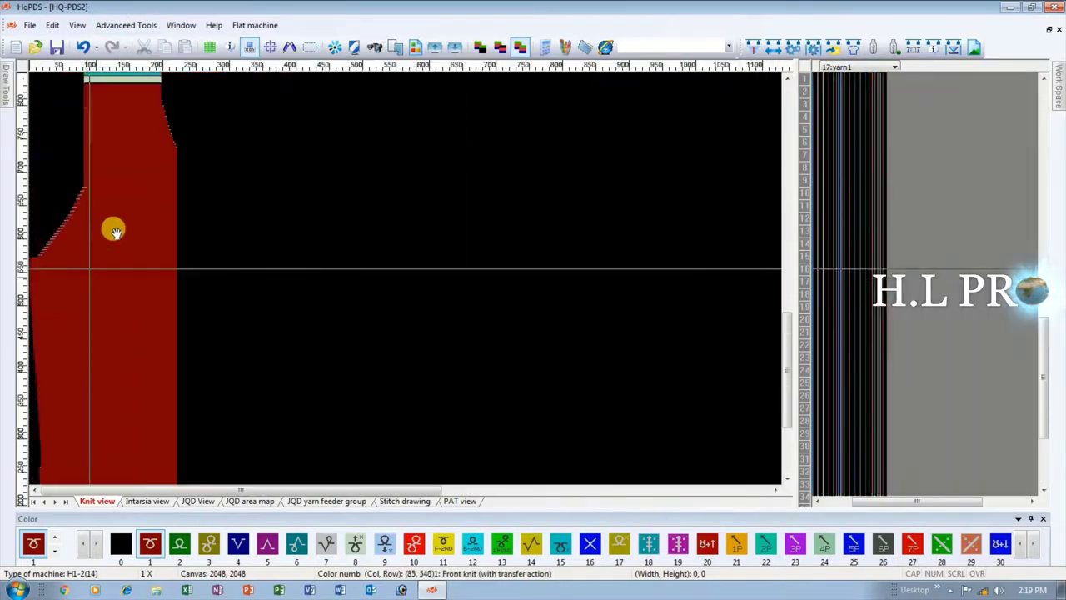
scroll(144, 122, "up", 2)
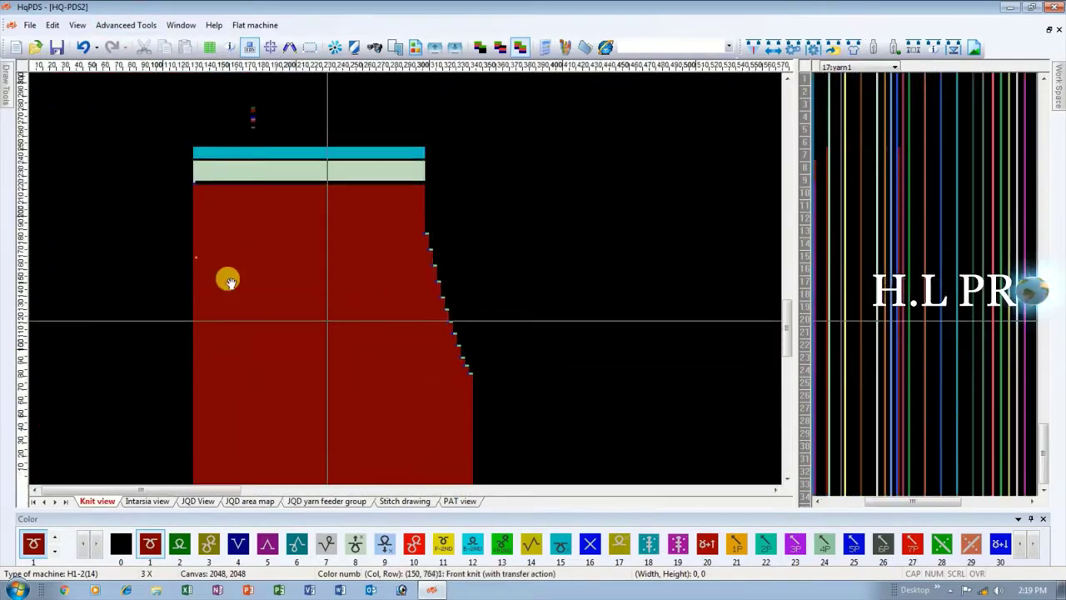
scroll(241, 287, "down", 2)
scroll(245, 278, "up", 2)
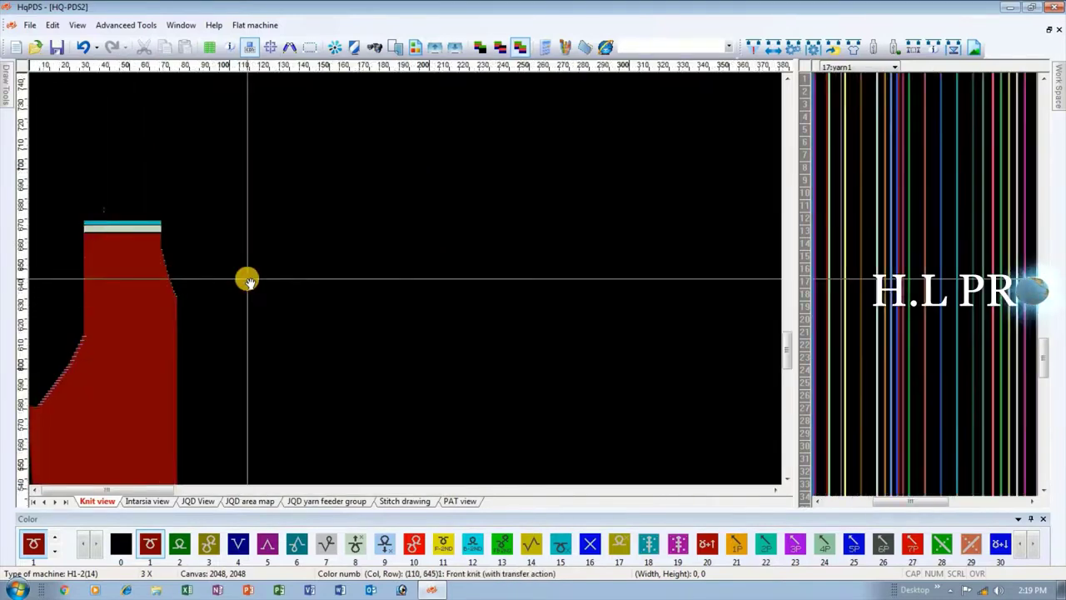
scroll(136, 282, "down", 2)
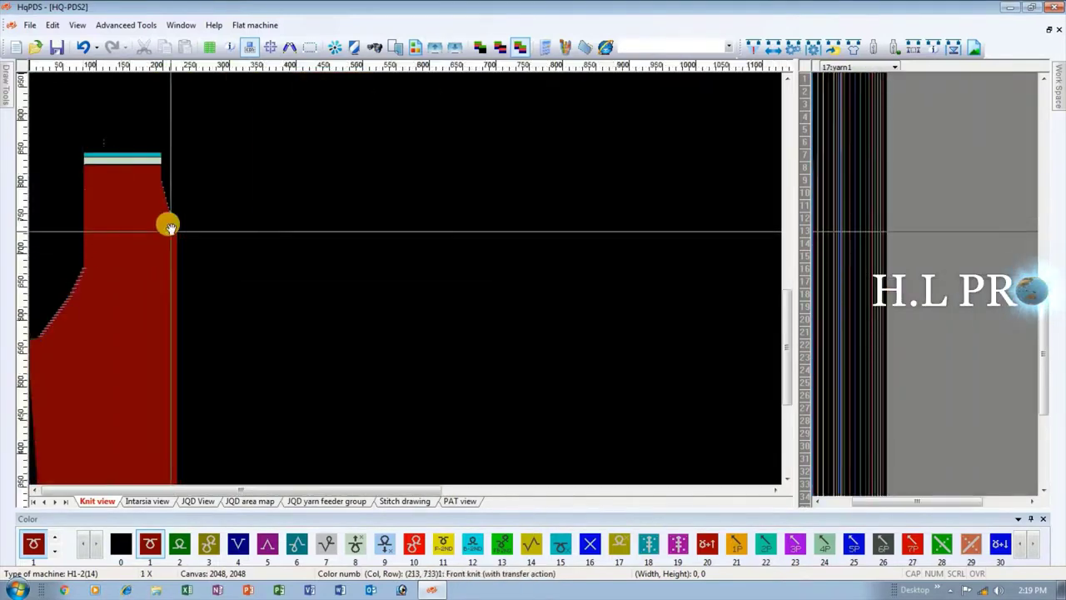
scroll(405, 281, "up", 2)
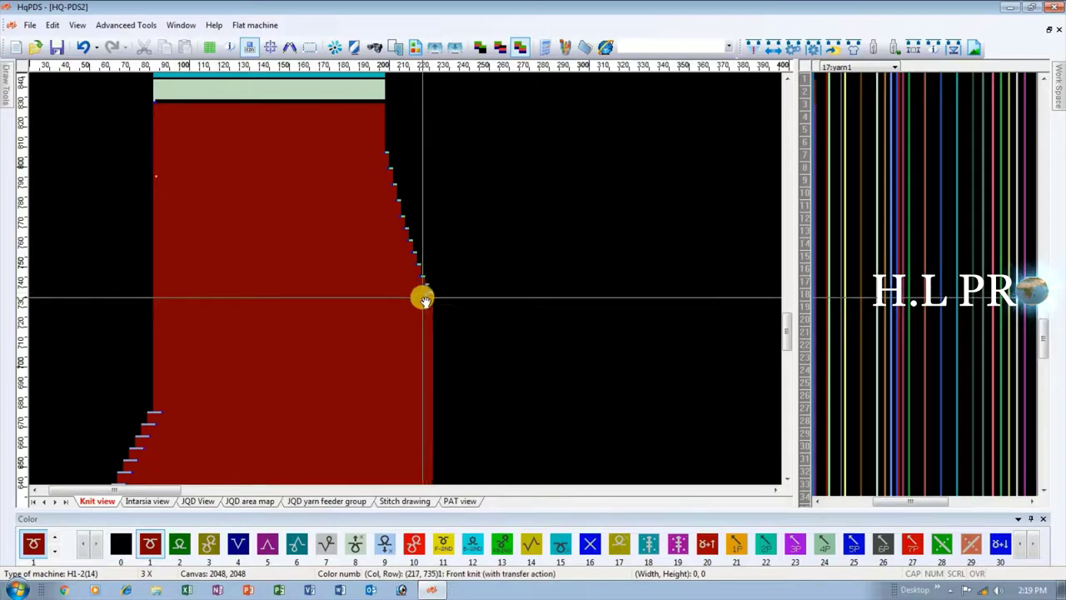
scroll(420, 287, "up", 1)
scroll(321, 278, "down", 2)
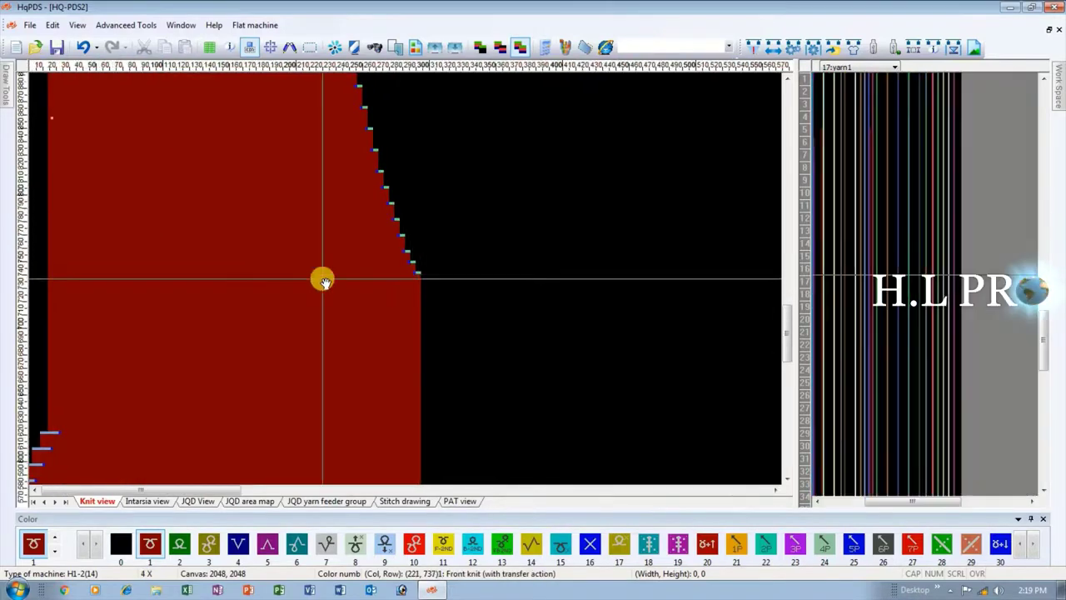
scroll(415, 266, "up", 1)
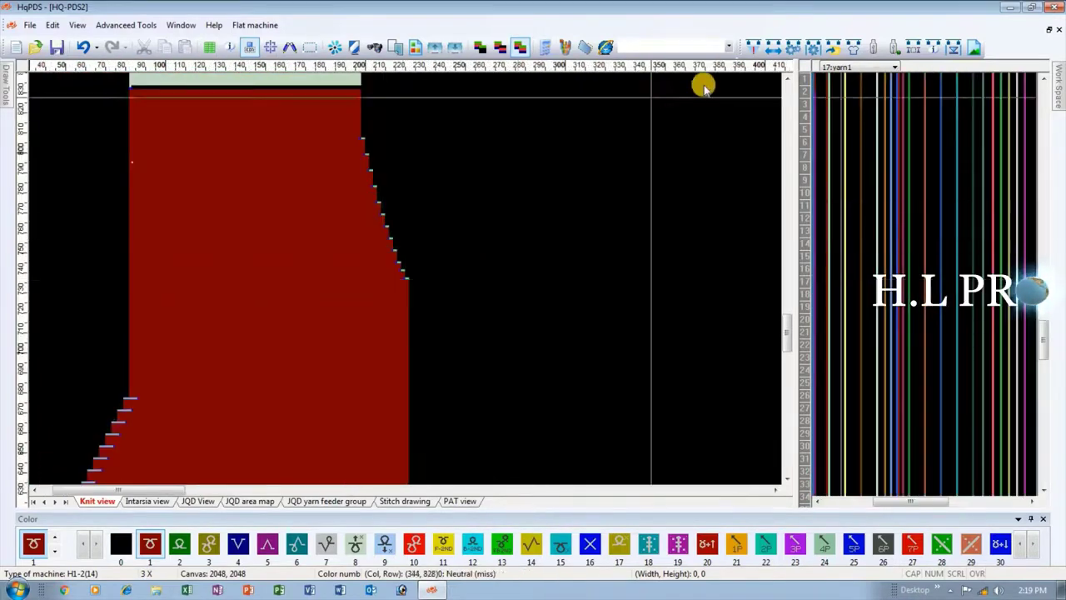
Step: Set the craft bill's middle needles to 20, recalculate the arm needles and regenerate the pattern to check the neck start
left_click(853, 48)
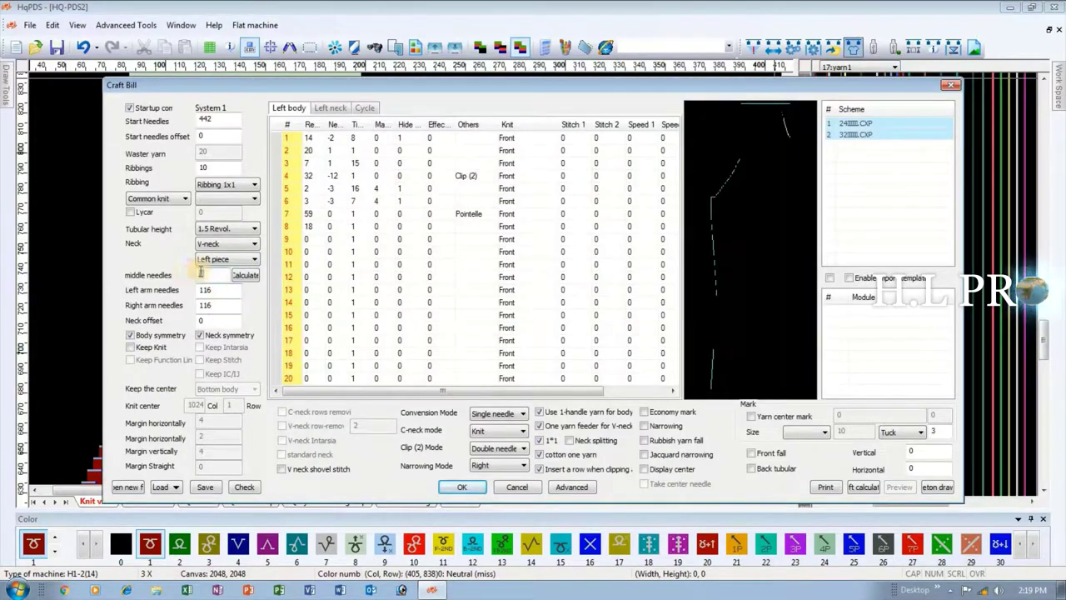
type("12")
left_click(244, 275)
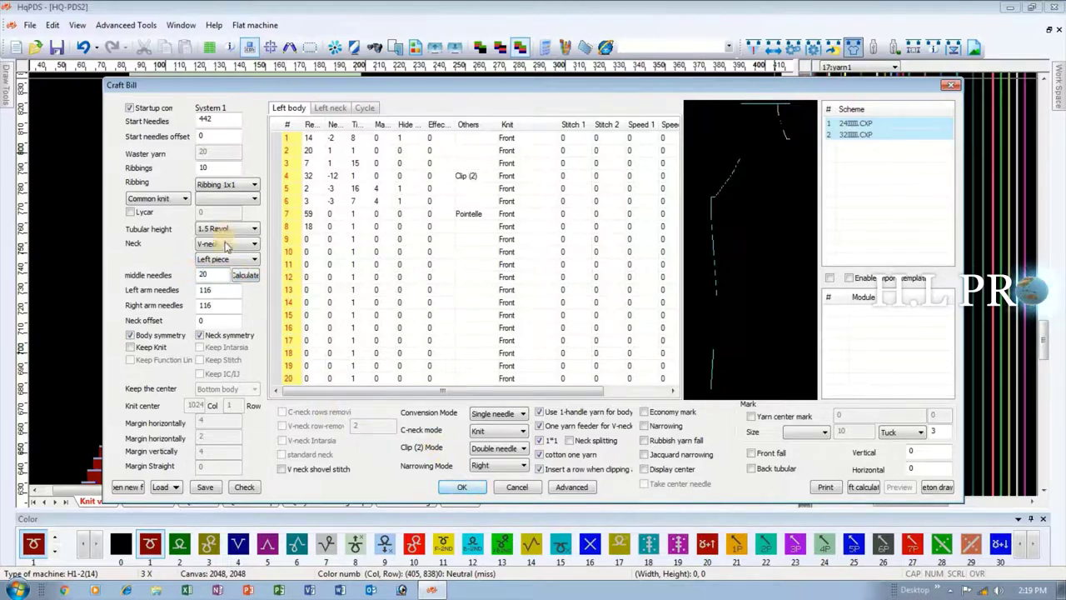
left_click(252, 277)
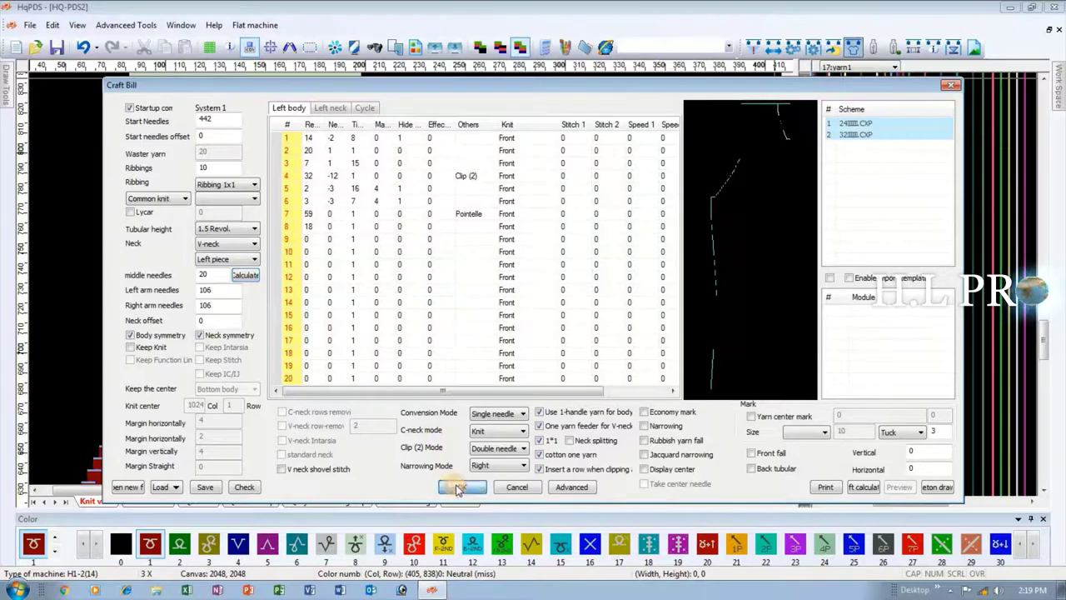
left_click(461, 487)
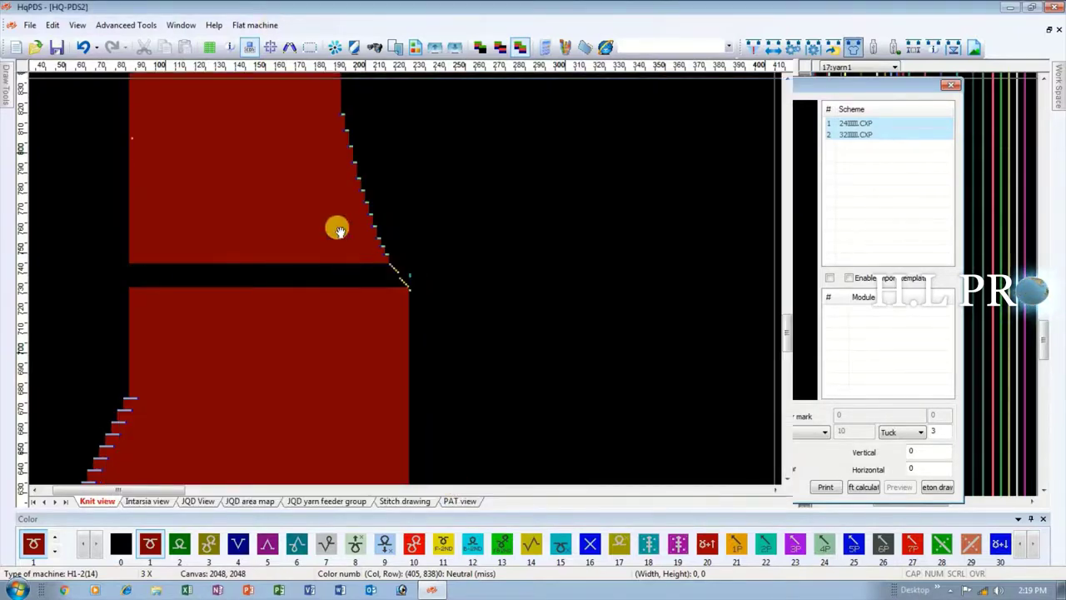
scroll(154, 280, "down", 2)
scroll(179, 307, "up", 1)
scroll(404, 279, "up", 2)
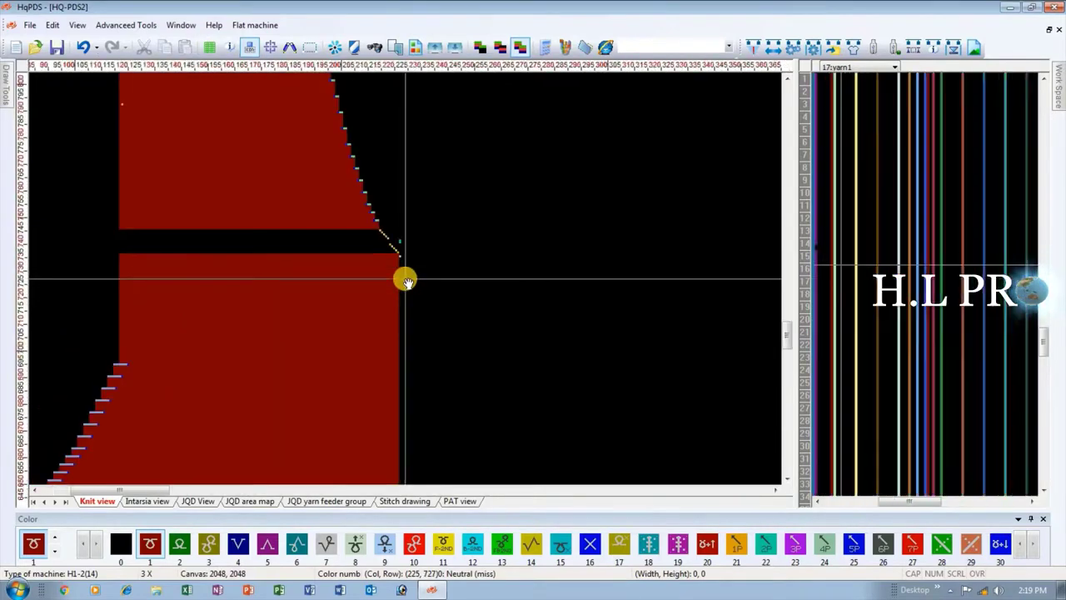
scroll(333, 280, "down", 2)
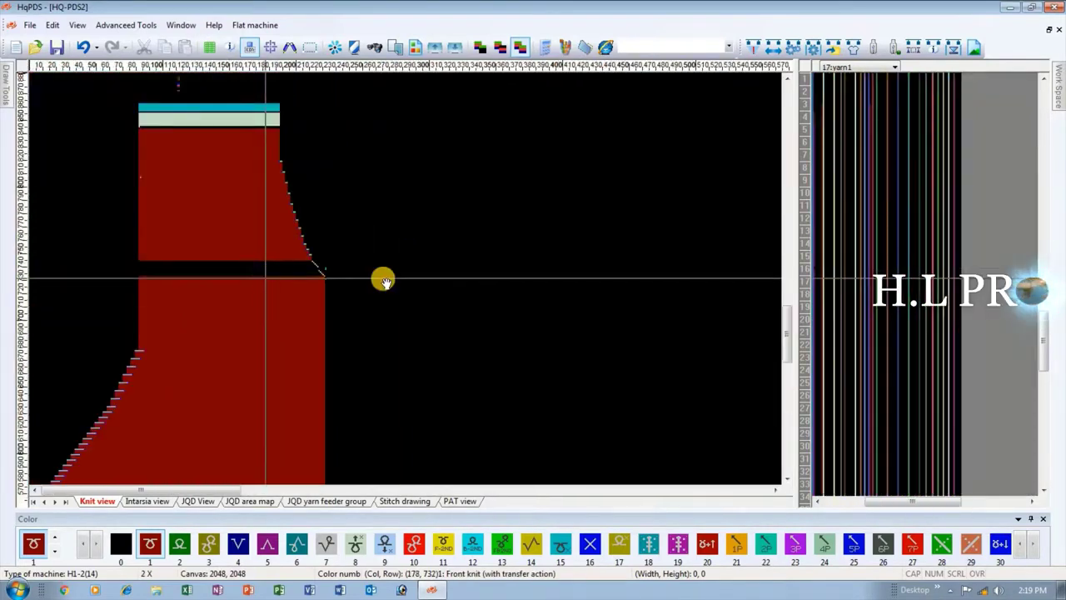
scroll(340, 278, "up", 1)
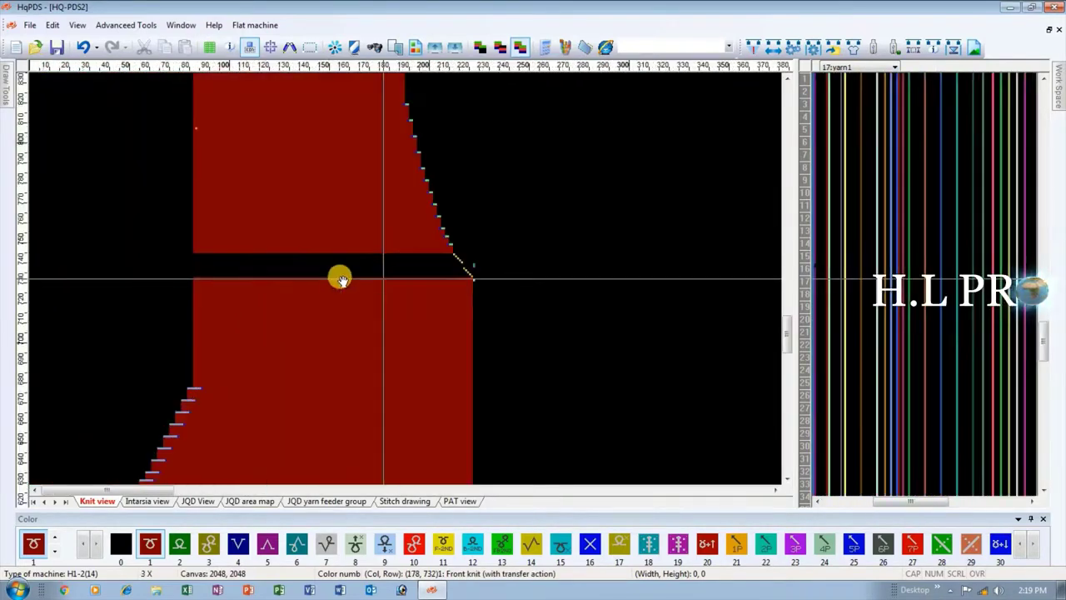
Step: Set the craft bill's middle needles back to 0, recalculate the arm needles and regenerate the left piece pattern
left_click(852, 49)
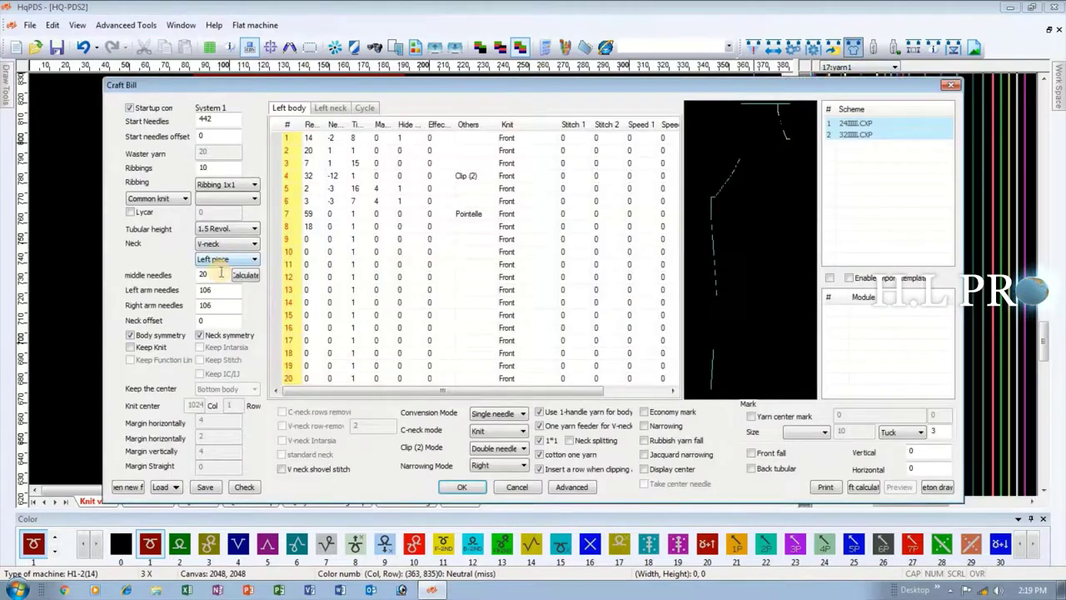
left_click_drag(220, 273, 189, 270)
key("BackSpace")
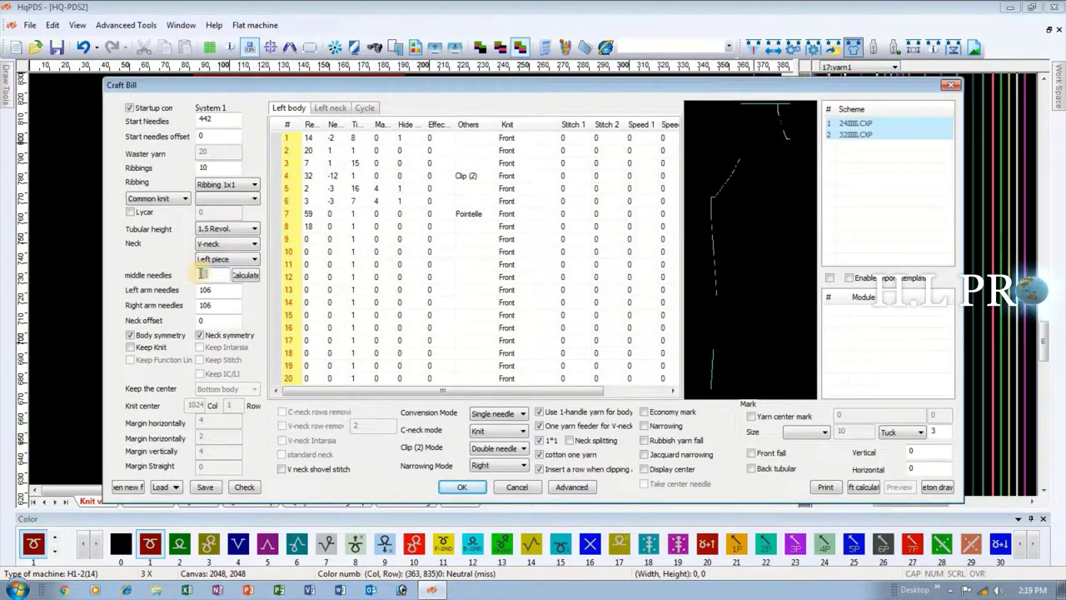
type("0")
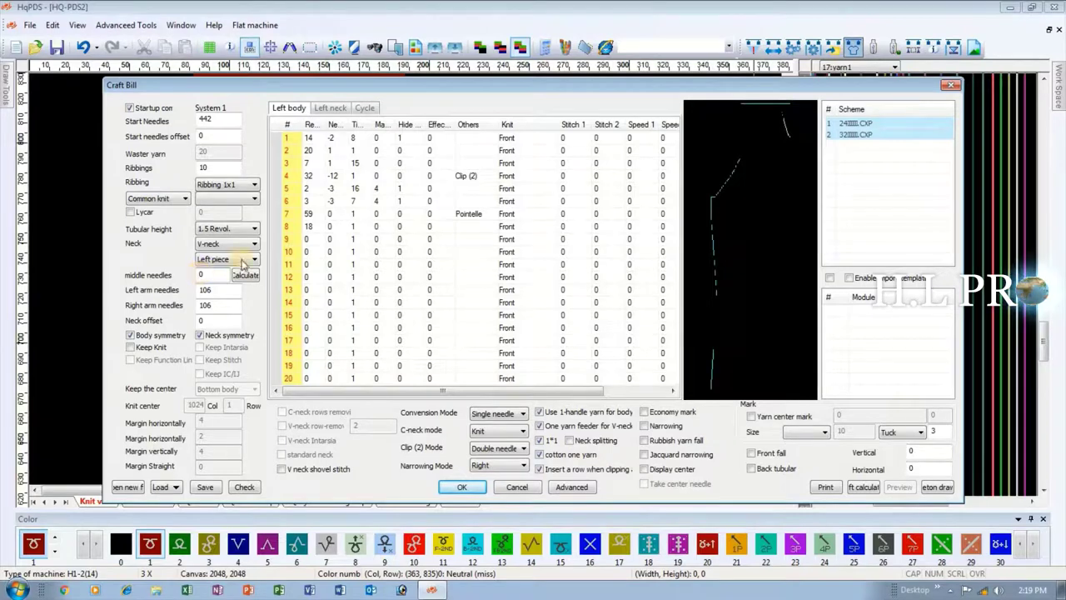
key("Tab")
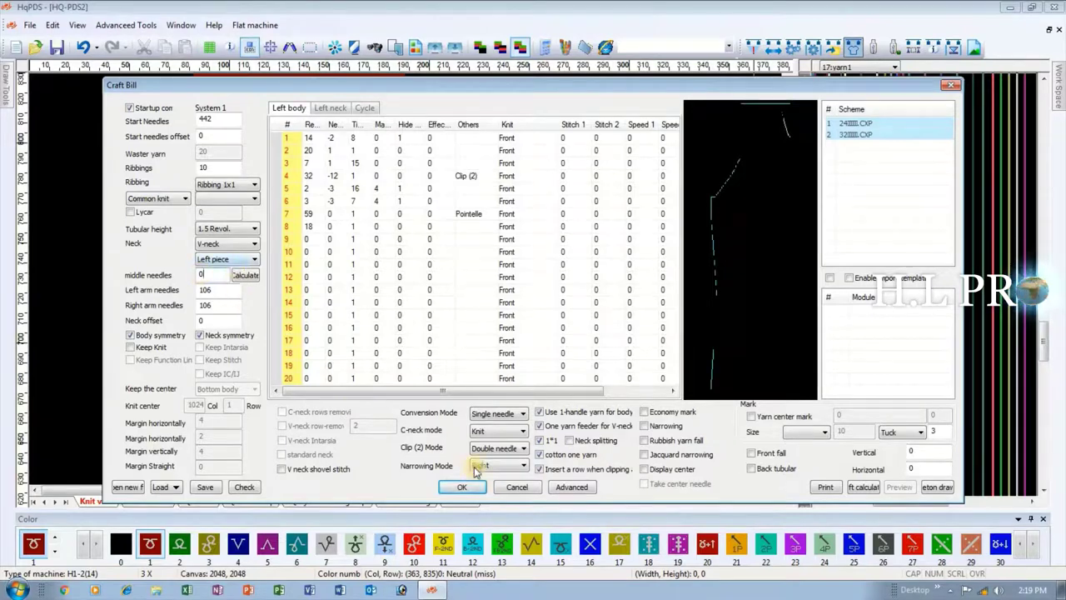
left_click(245, 275)
left_click(463, 488)
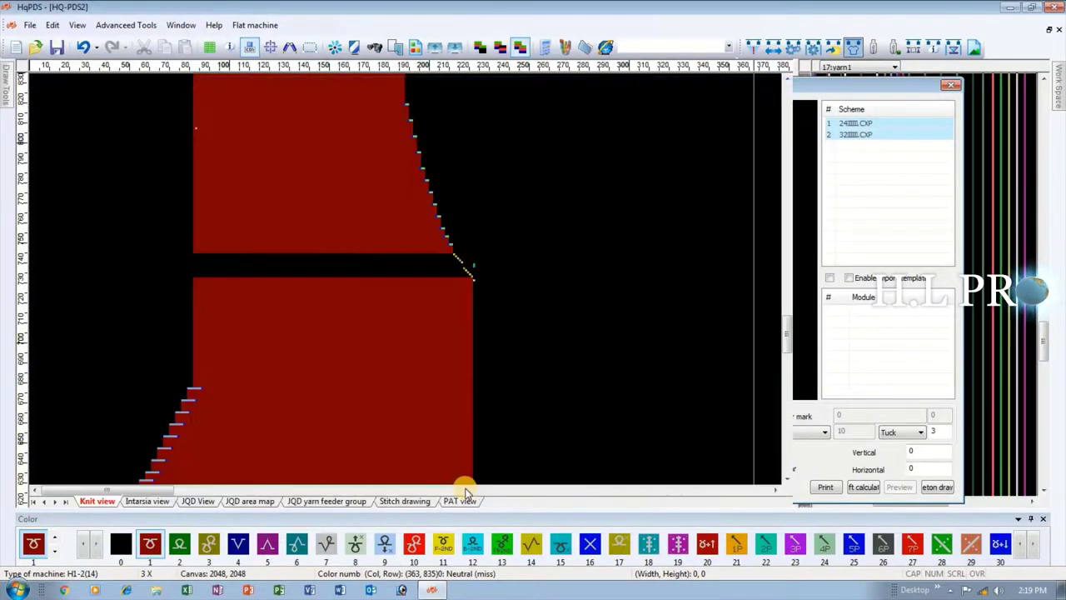
middle_click(255, 111)
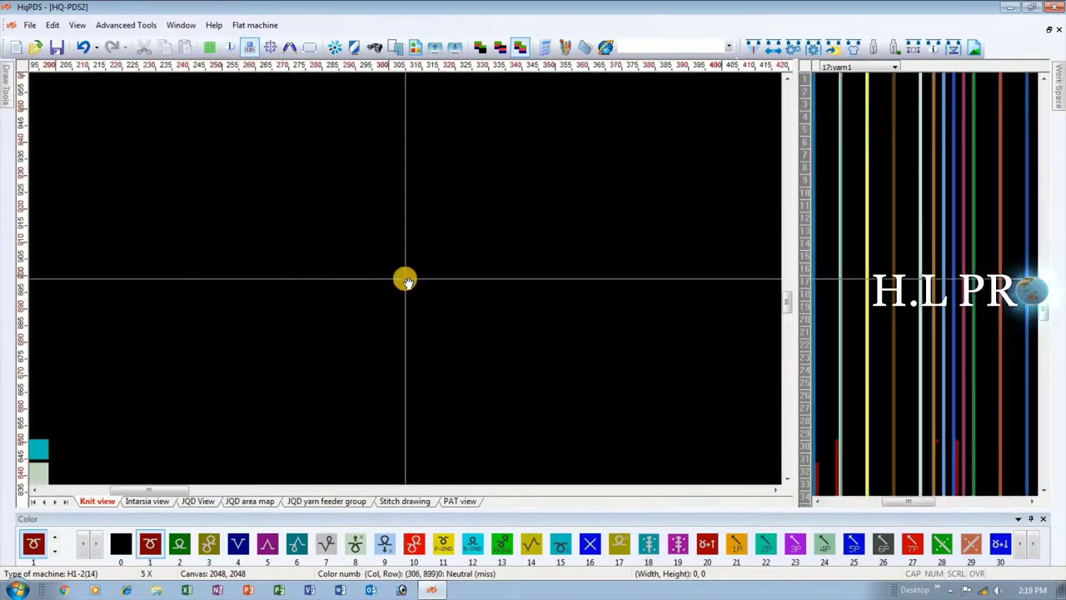
Step: Delete the empty row between the light green and teal bands at the top of the left piece
middle_click(108, 403)
scroll(274, 327, "up", 3)
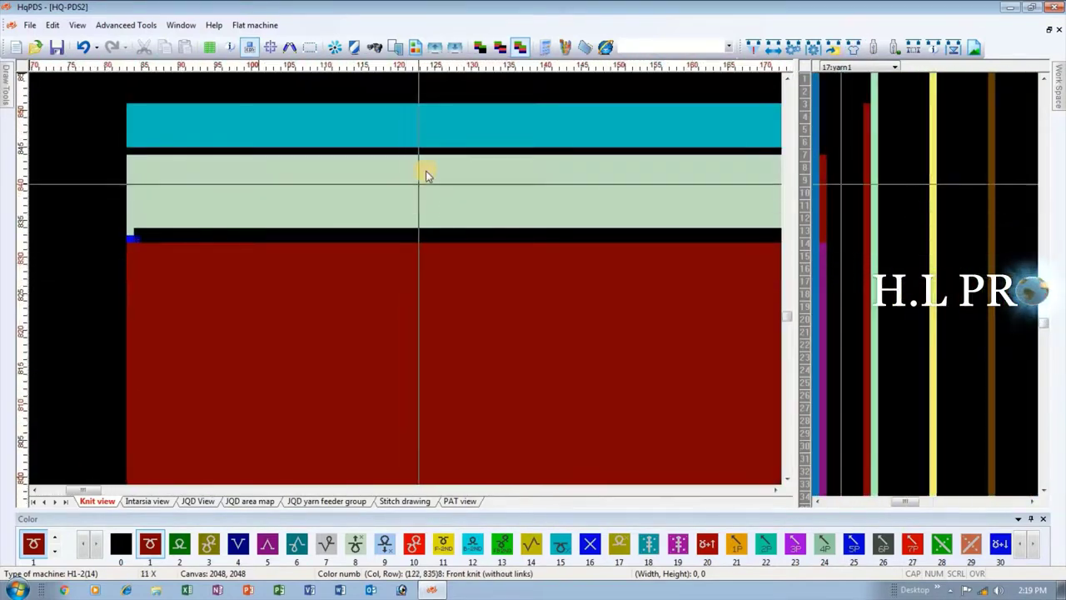
key("Delete")
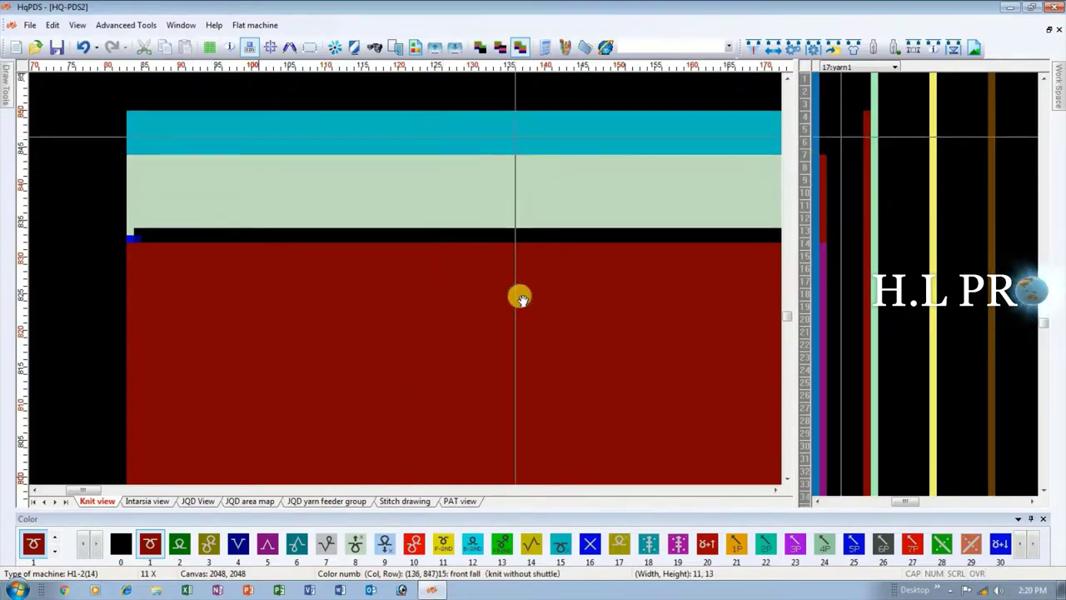
scroll(416, 285, "down", 3)
scroll(380, 281, "down", 2)
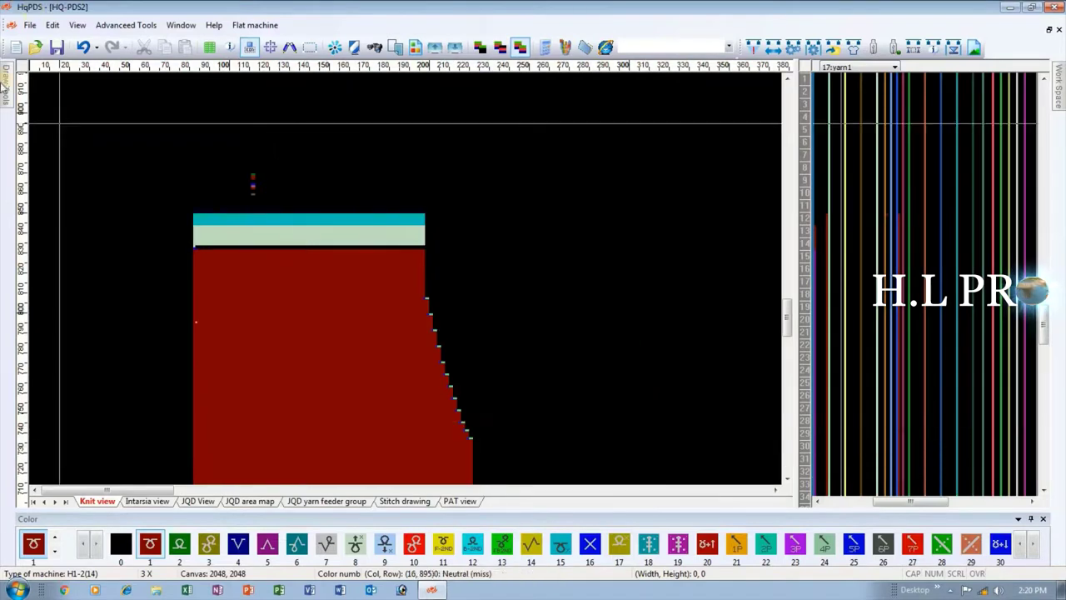
Step: Save the left piece pattern as "v-neck L" in the WALMART New folder (2)
left_click(29, 25)
left_click(72, 174)
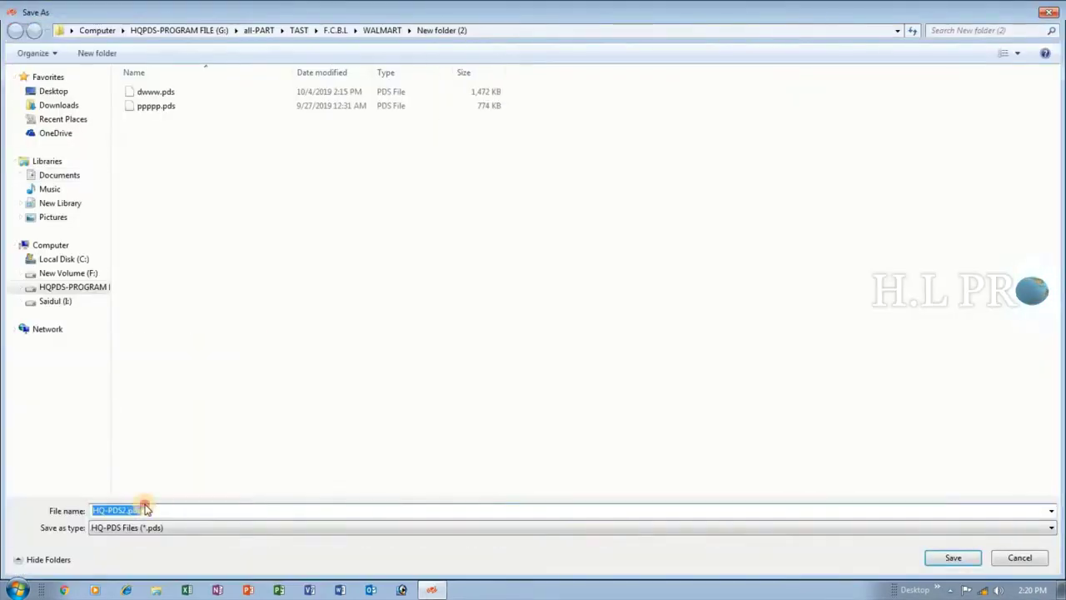
type("v-neck L")
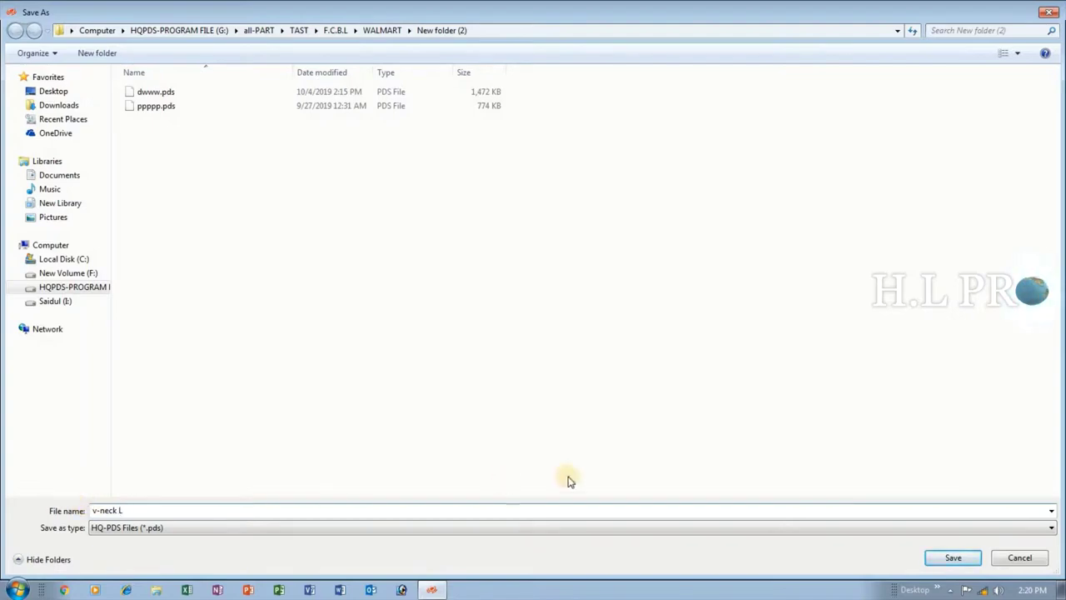
left_click(951, 556)
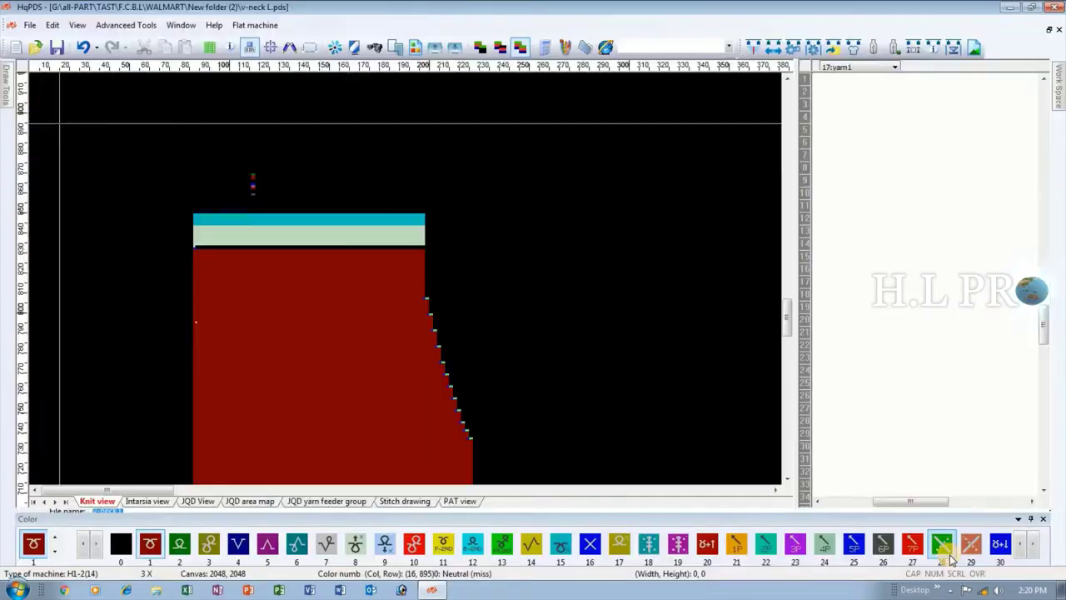
Step: Compile the v-neck L pattern with the existing compilation options and dismiss the compiling information
scroll(281, 284, "down", 2)
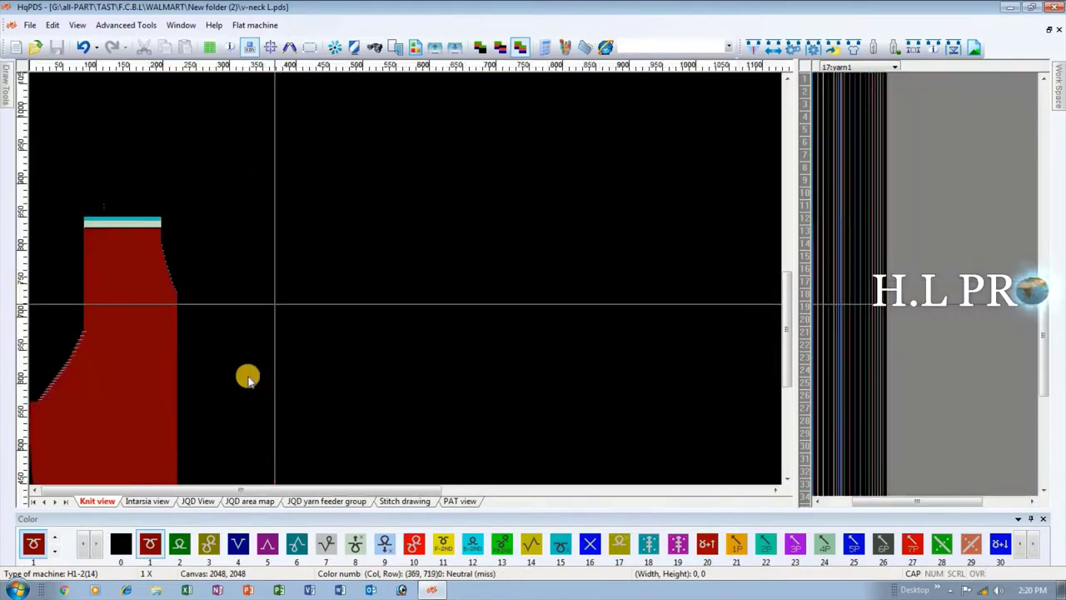
left_click(752, 54)
left_click(752, 48)
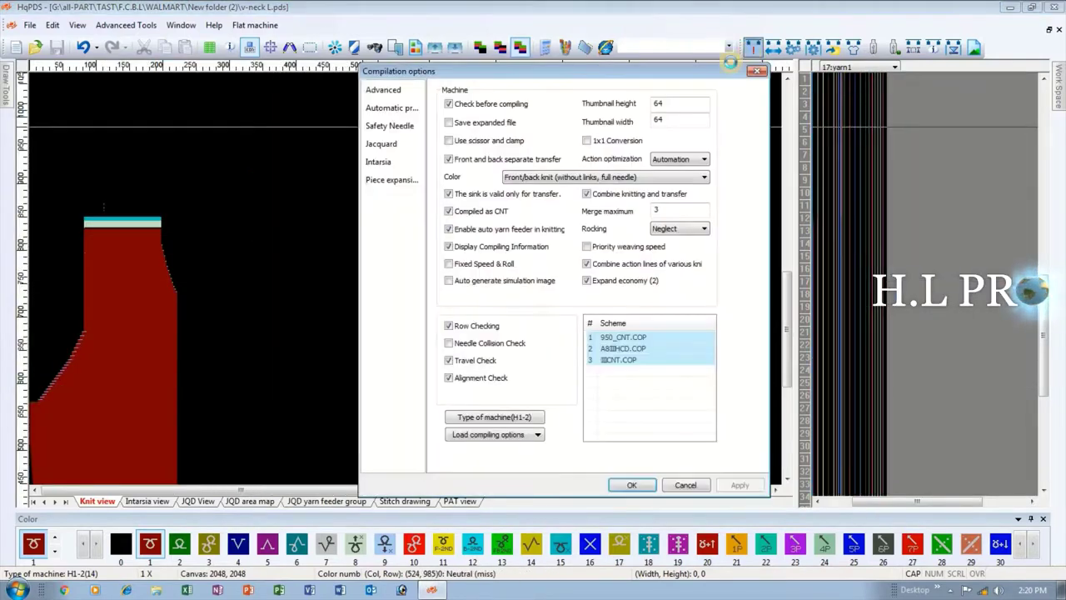
left_click(631, 483)
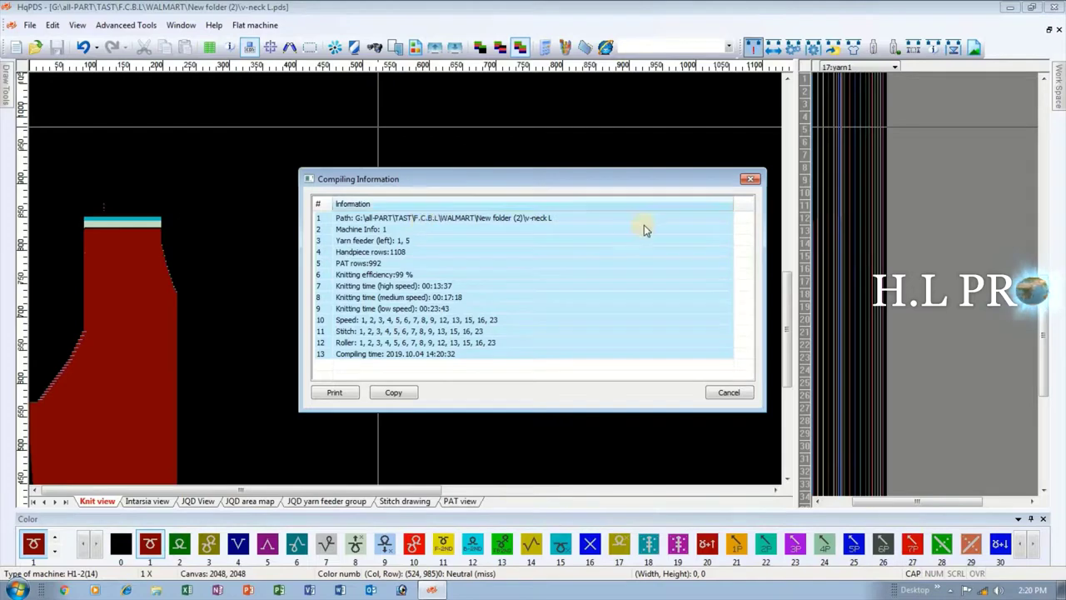
left_click(749, 178)
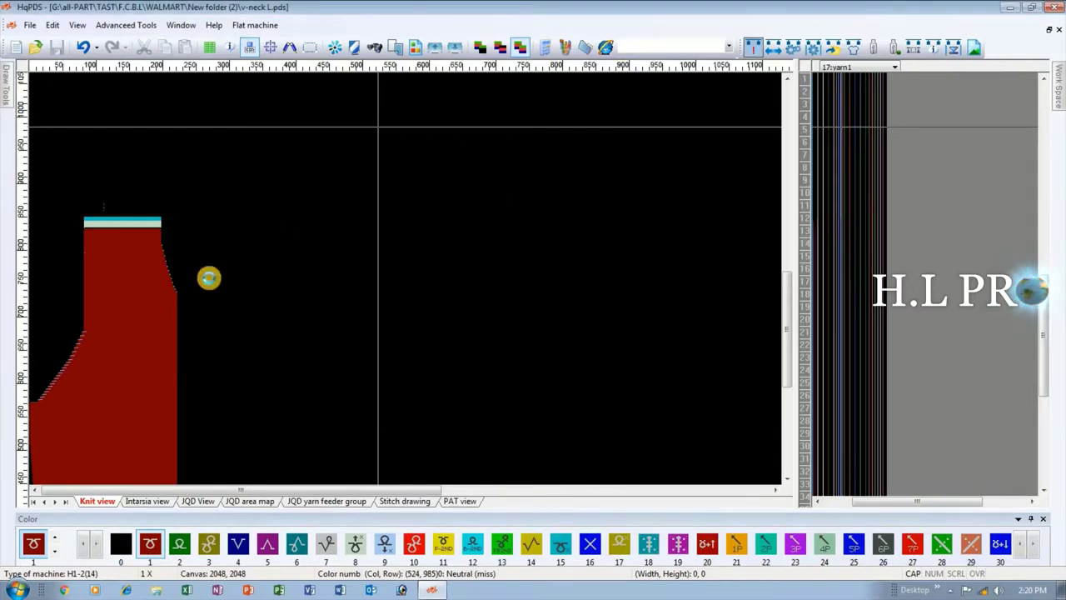
Step: Select the whole piece above the rib, from row 35 upward, 221 needles wide and 847 rows high
scroll(114, 402, "up", 1)
scroll(201, 283, "down", 1)
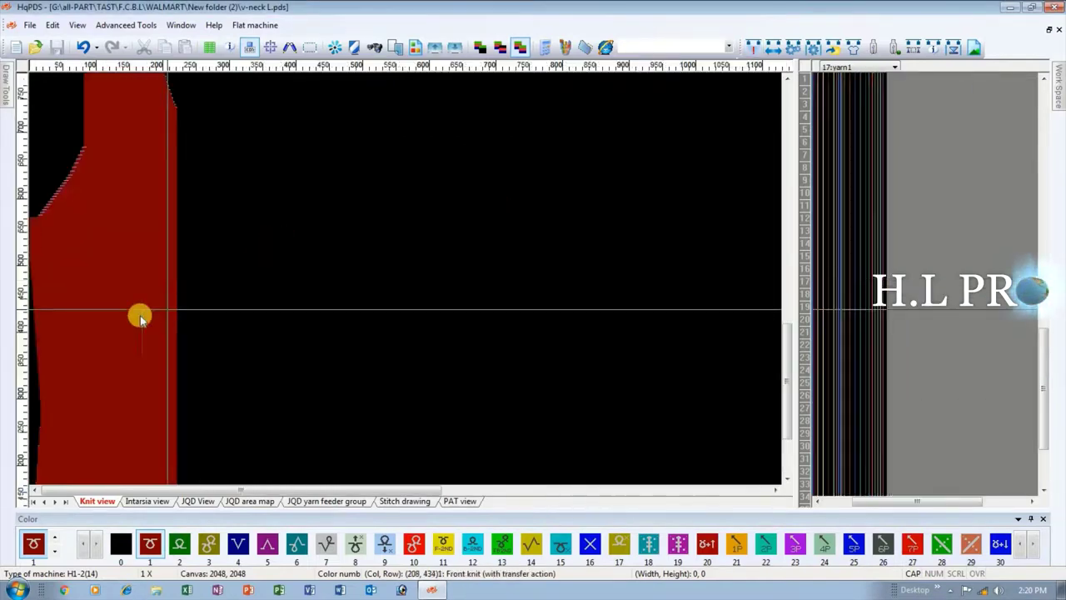
scroll(60, 336, "up", 1)
scroll(94, 283, "down", 1)
scroll(124, 324, "up", 1)
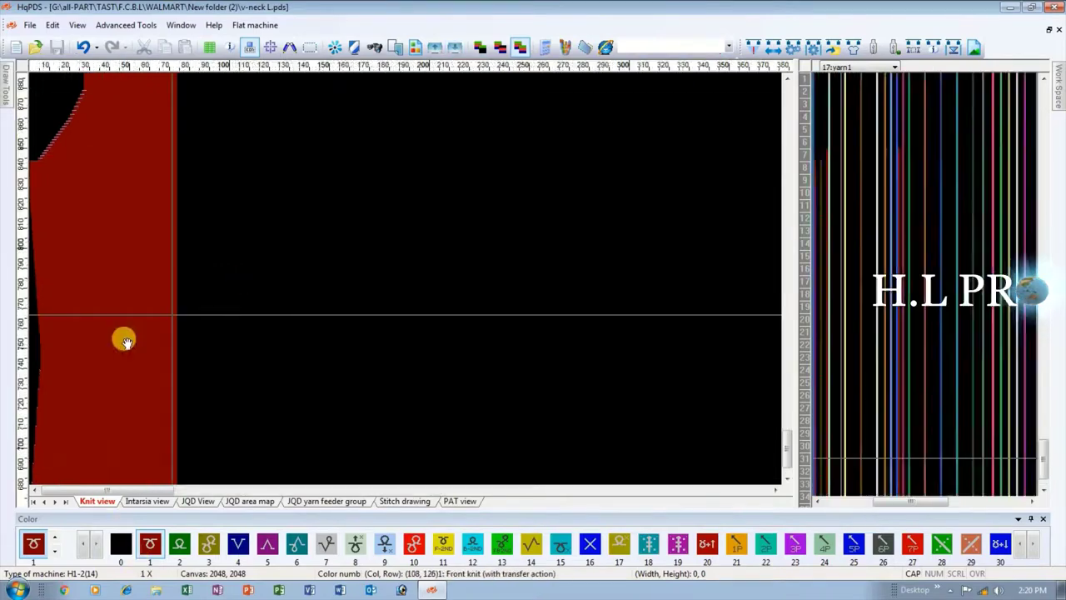
scroll(48, 455, "up", 5)
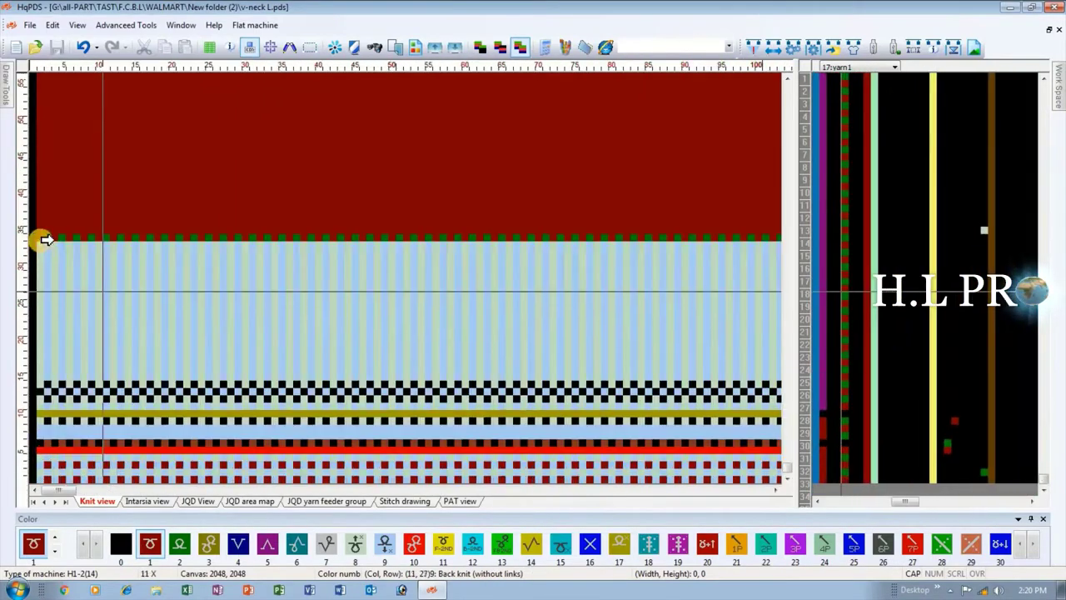
scroll(46, 277, "up", 2)
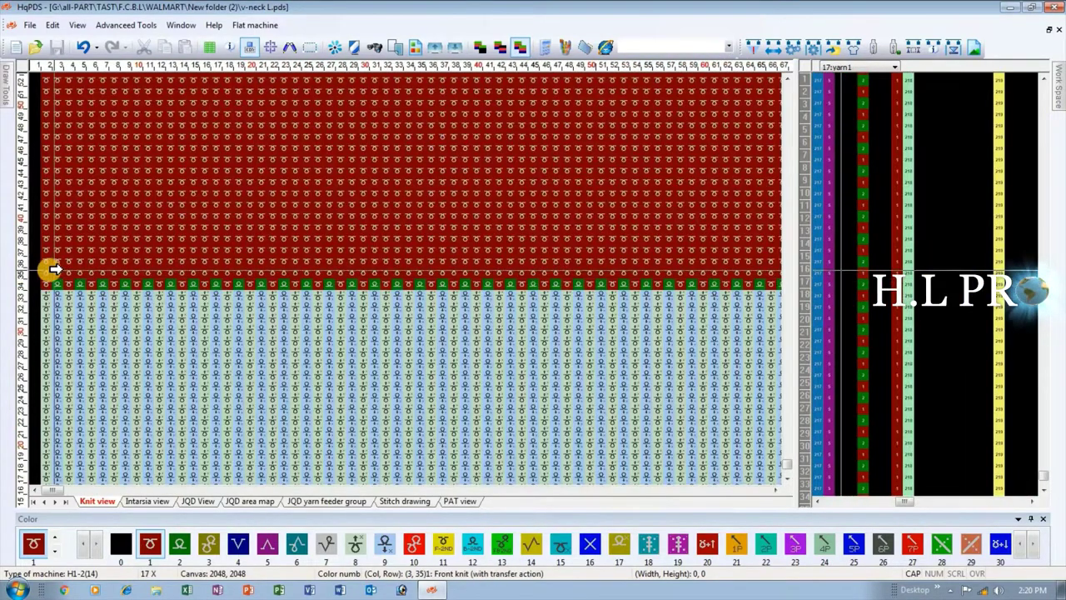
left_click_drag(49, 271, 291, 117)
scroll(367, 280, "down", 5)
scroll(177, 282, "down", 5)
scroll(204, 76, "up", 2)
scroll(291, 118, "down", 1)
left_click_drag(291, 117, 164, 283)
scroll(169, 213, "up", 2)
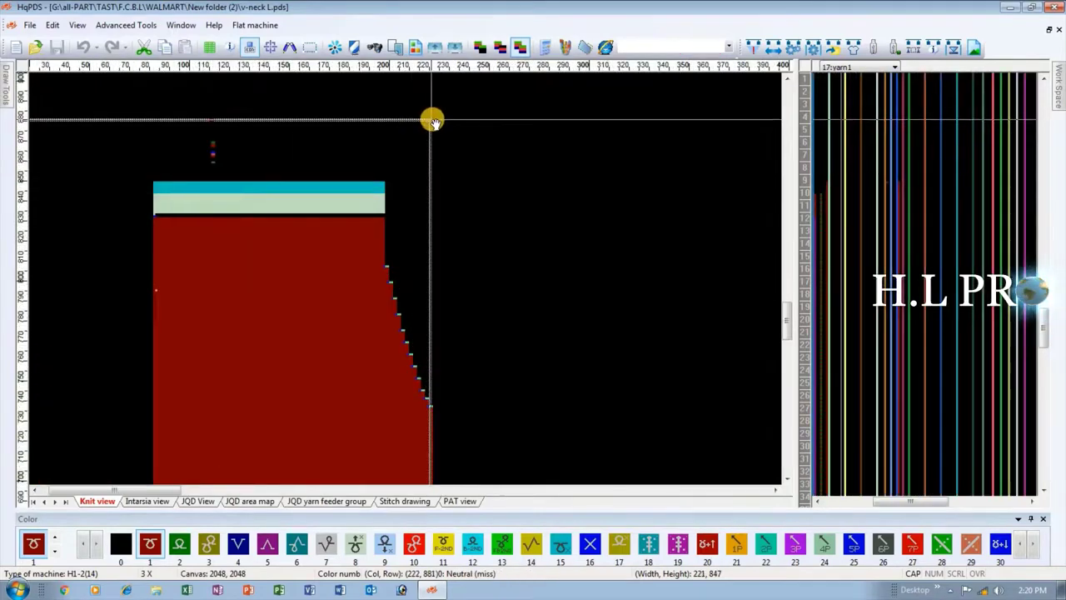
left_click(433, 120)
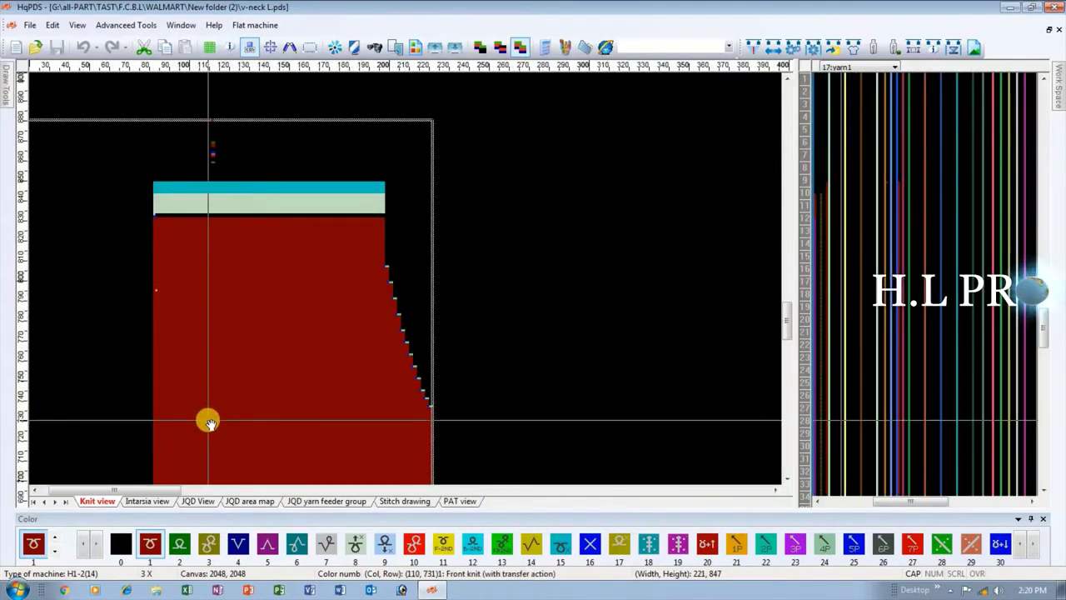
scroll(208, 423, "down", 2)
scroll(95, 412, "up", 2)
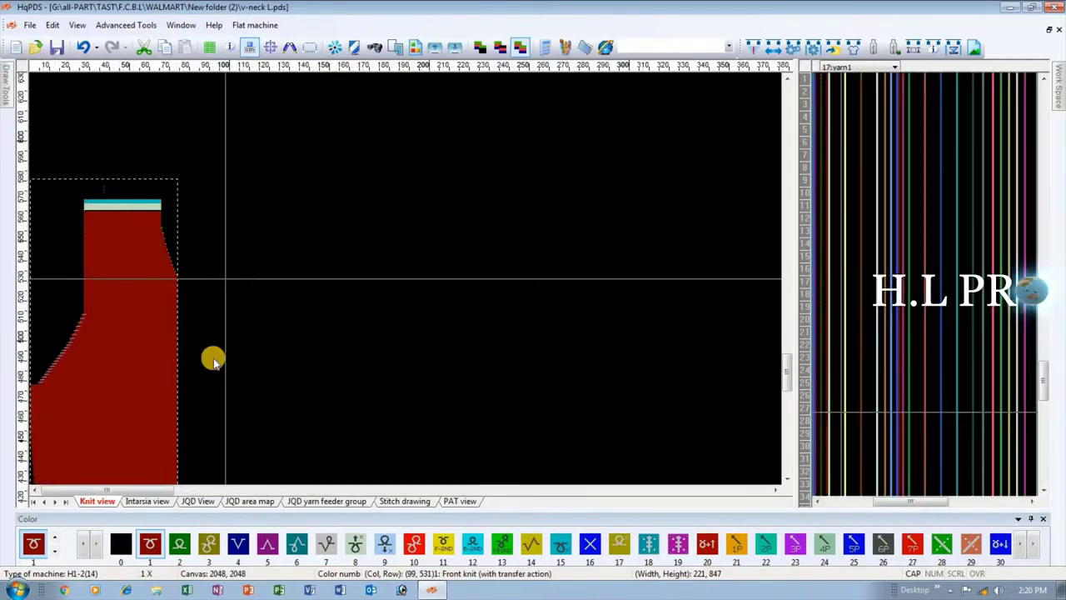
scroll(212, 361, "down", 2)
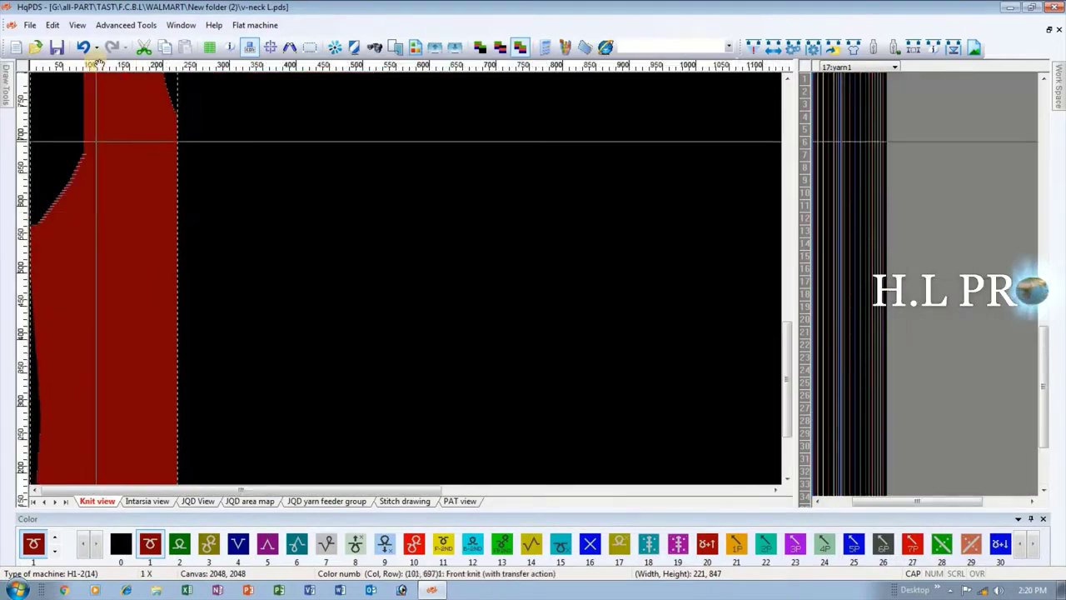
Step: Save a copy of the pattern as "v-neck R" in the same folder
left_click(31, 25)
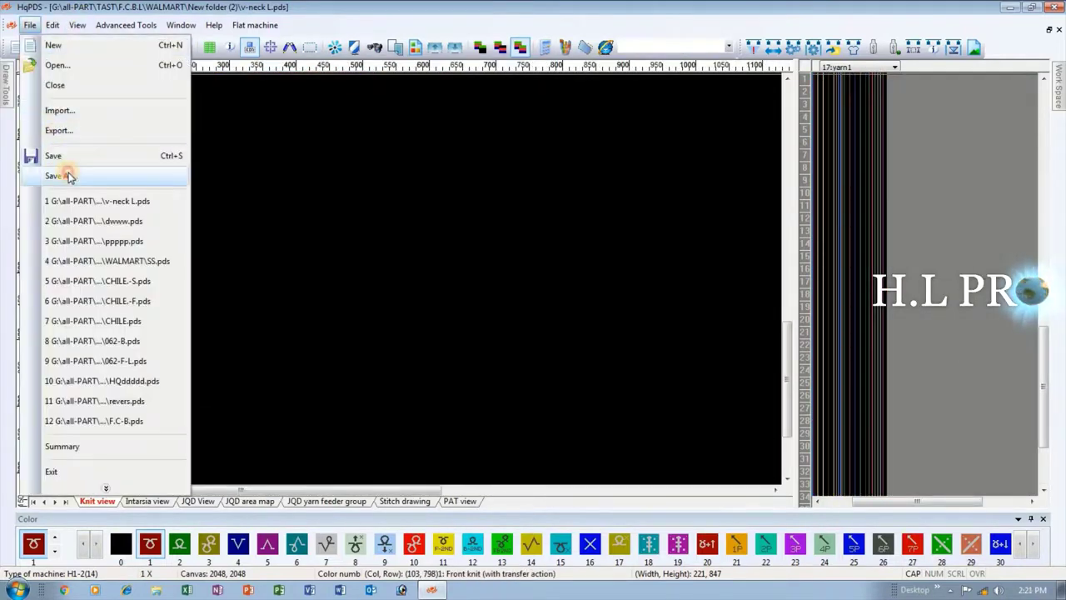
left_click(64, 174)
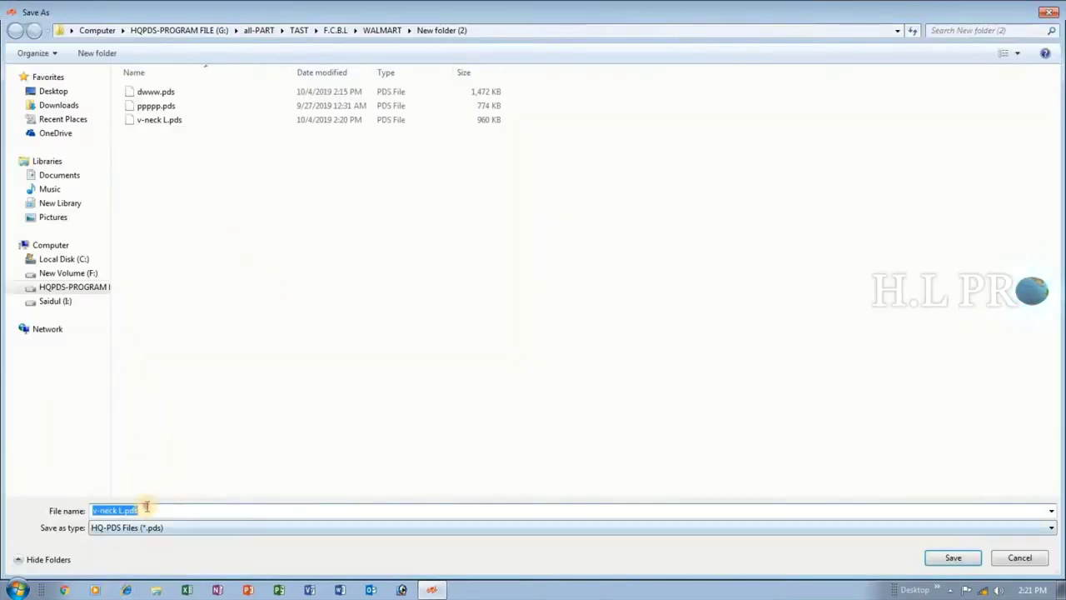
key("BackSpace")
key("BackSpace")
key("BackSpace")
key("BackSpace")
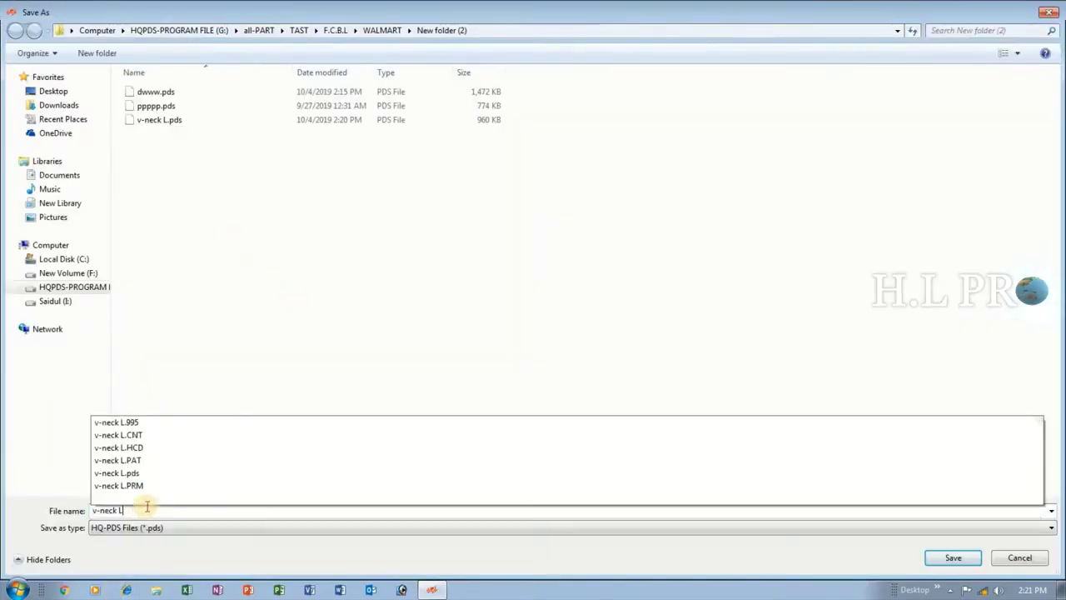
type("R")
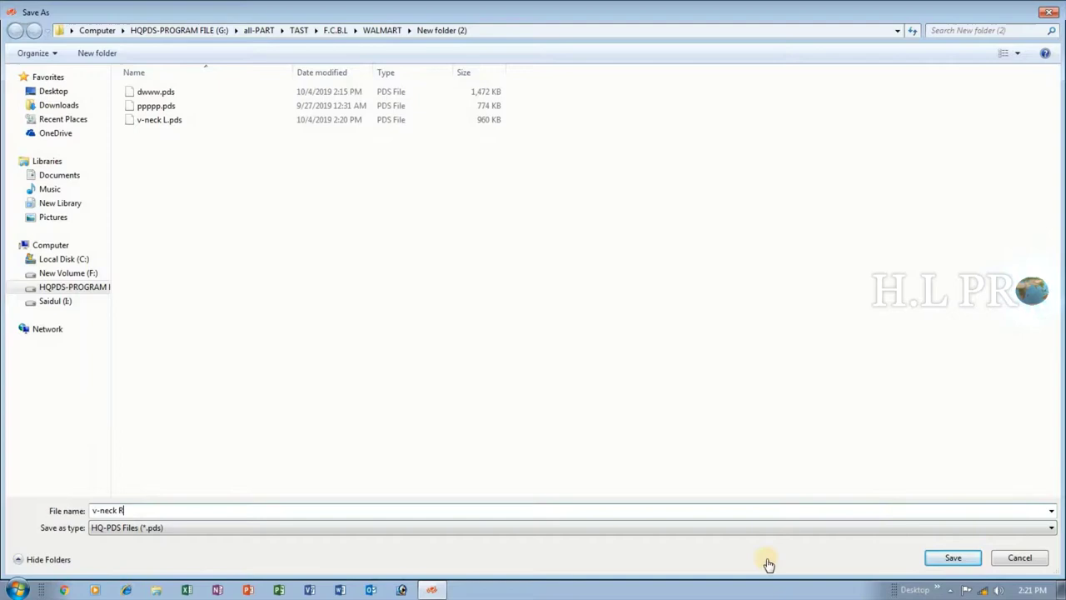
left_click(952, 557)
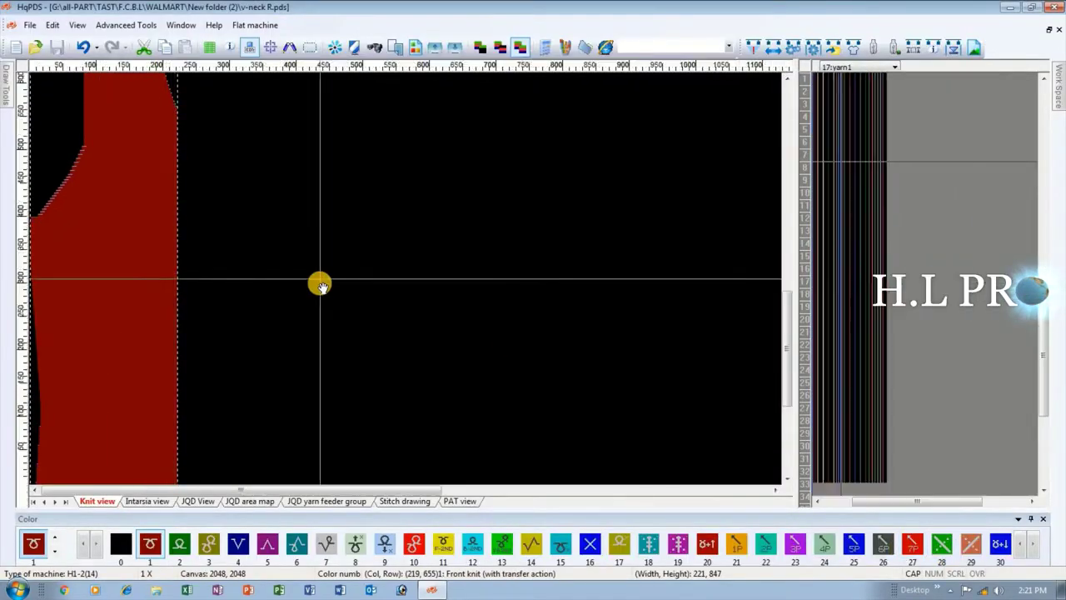
Step: Mirror the selected piece horizontally to turn the left piece into the right piece
scroll(83, 306, "up", 3)
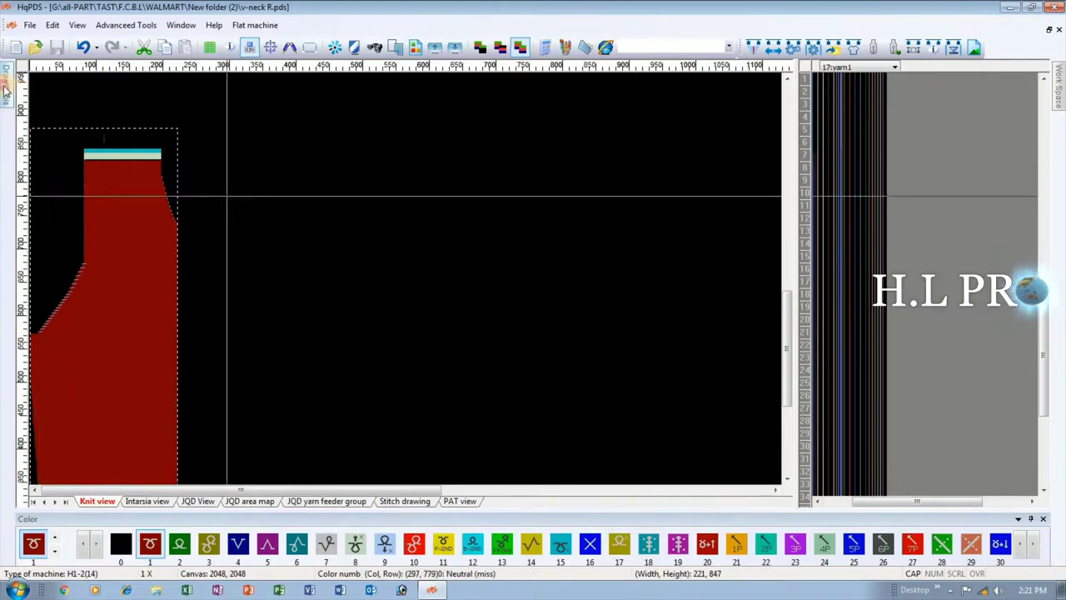
mouse_move(5, 92)
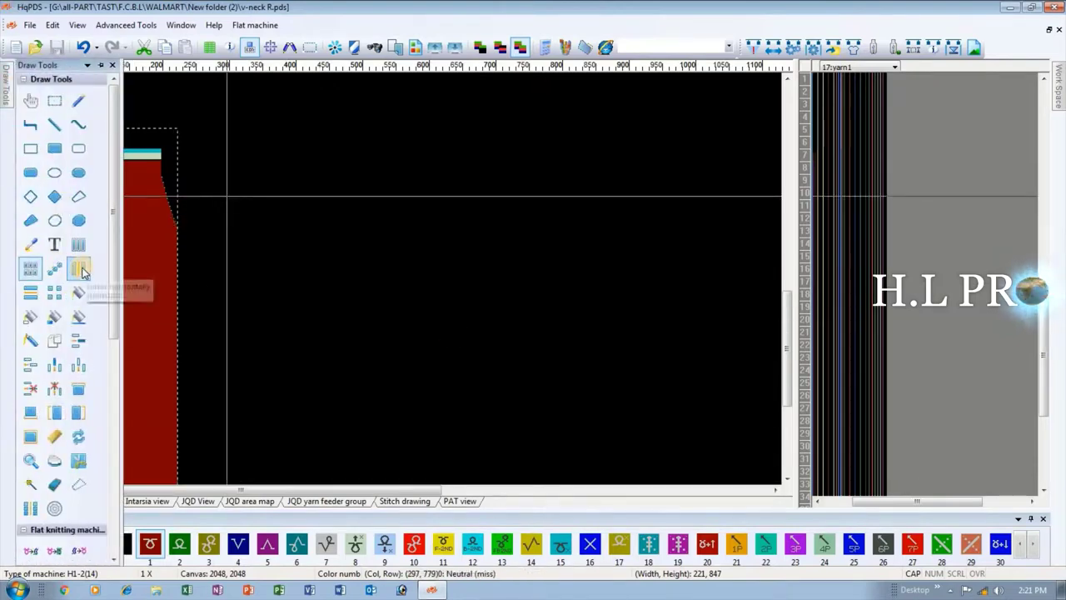
left_click(82, 271)
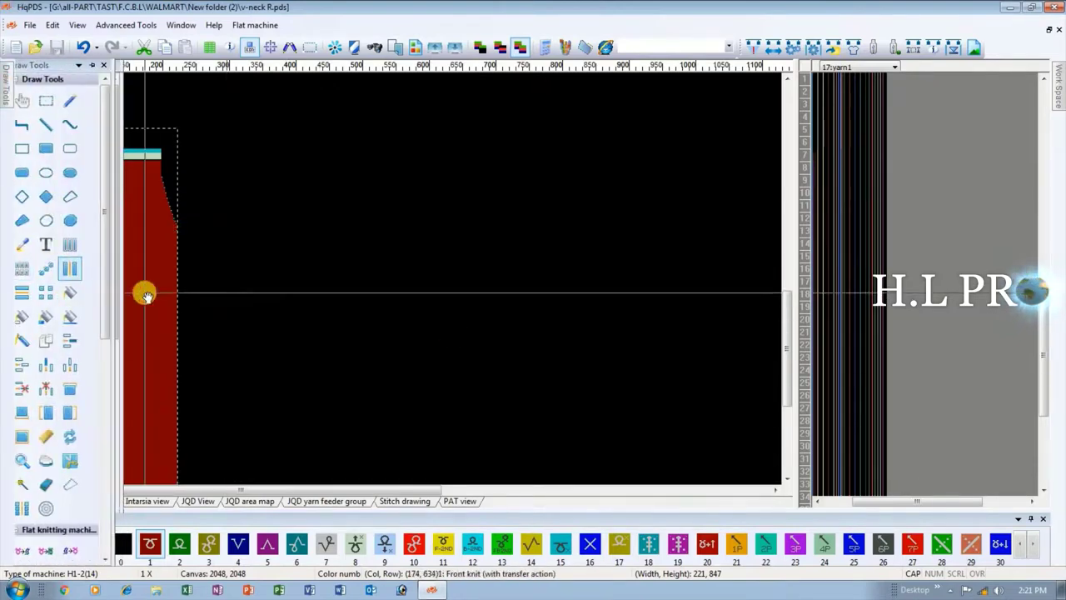
scroll(41, 167, "up", 1)
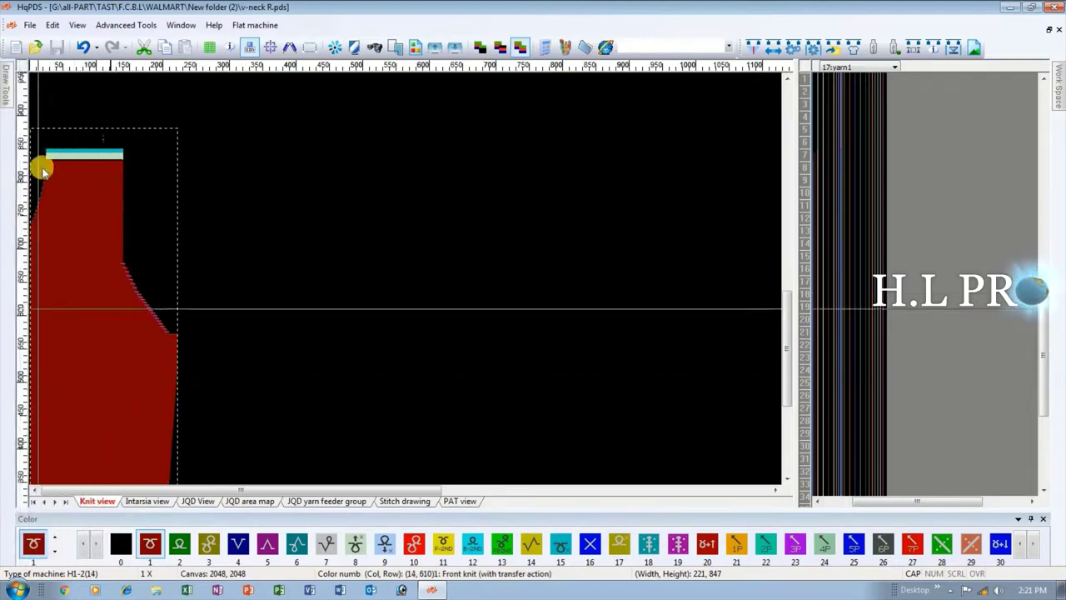
Step: Move the 2 by 2 stitch block from the right end of the black rows below the light green band to their left end, mirrored horizontally
scroll(116, 283, "up", 1)
scroll(374, 322, "up", 2)
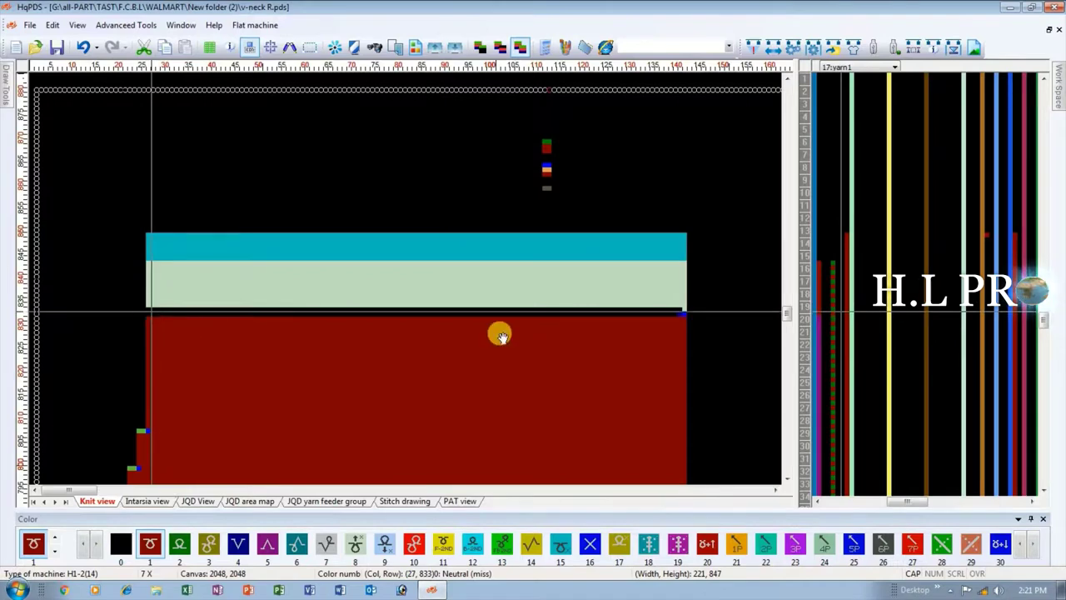
scroll(409, 276, "up", 1)
scroll(406, 277, "down", 4)
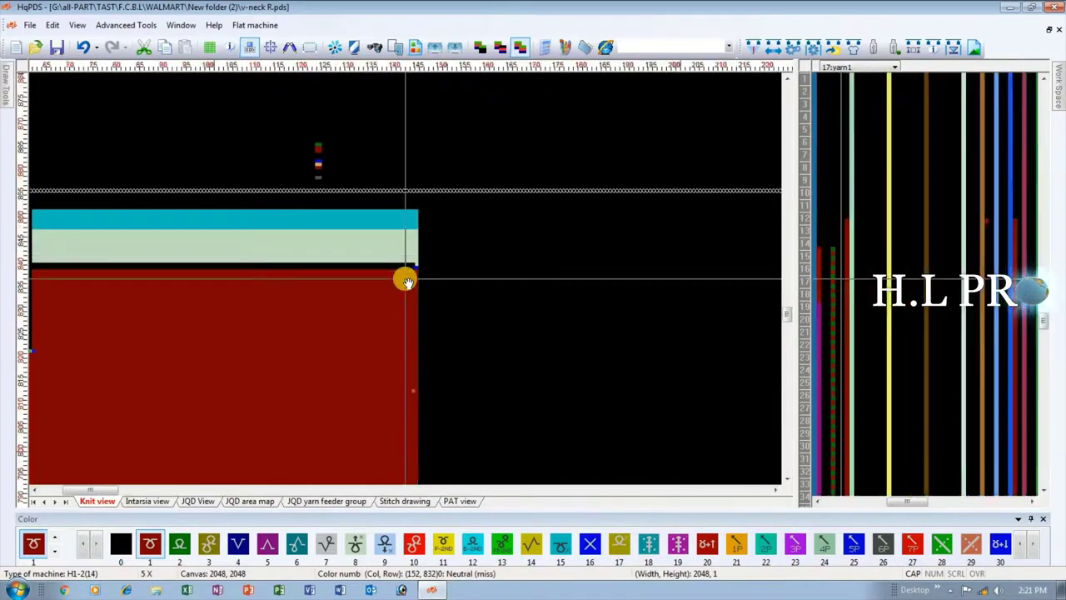
scroll(406, 279, "up", 3)
left_click_drag(400, 309, 392, 316)
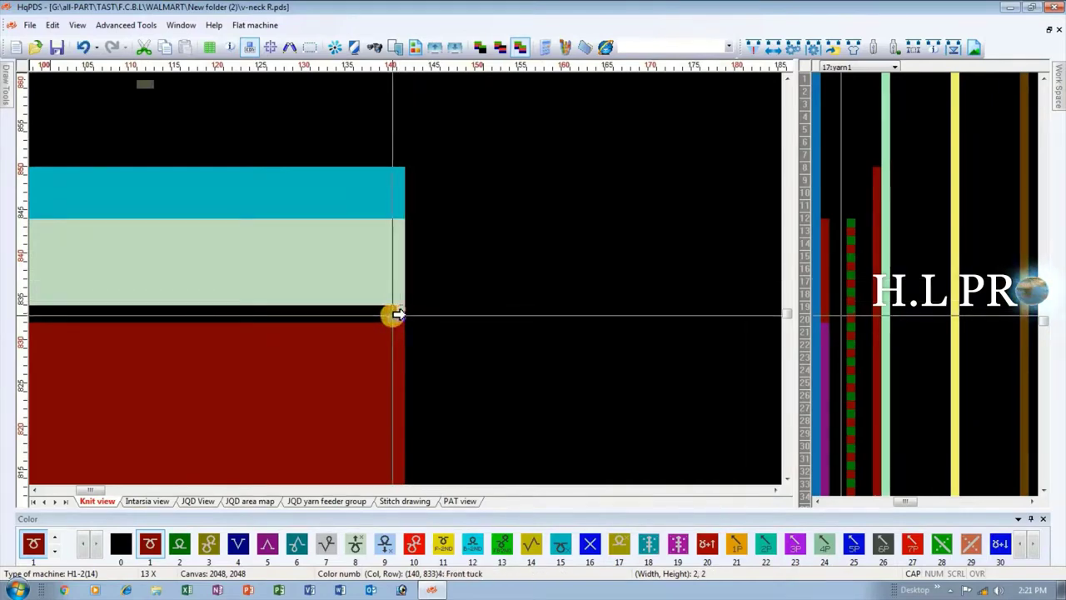
left_click_drag(399, 312, 173, 301)
scroll(173, 301, "up", 1)
scroll(446, 270, "down", 1)
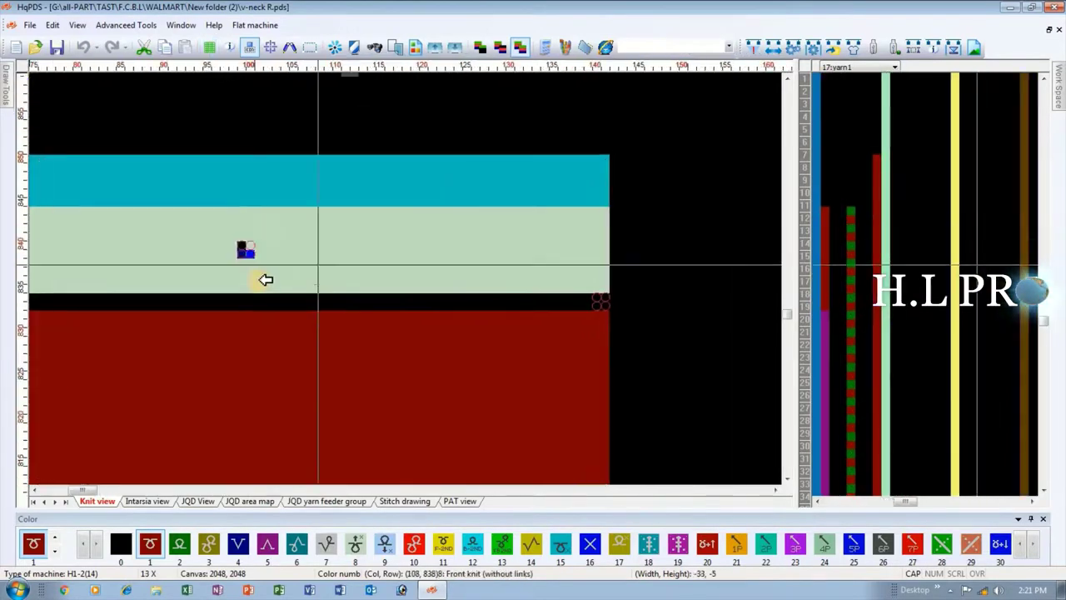
left_click_drag(10, 310, 277, 281)
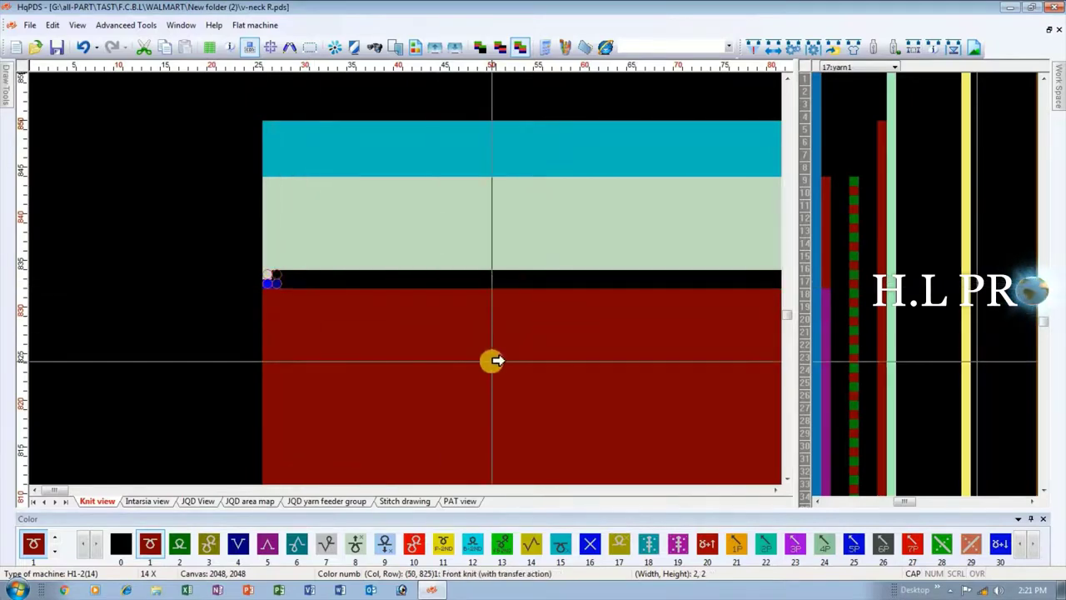
left_click_drag(474, 387, 635, 262)
left_click(279, 279)
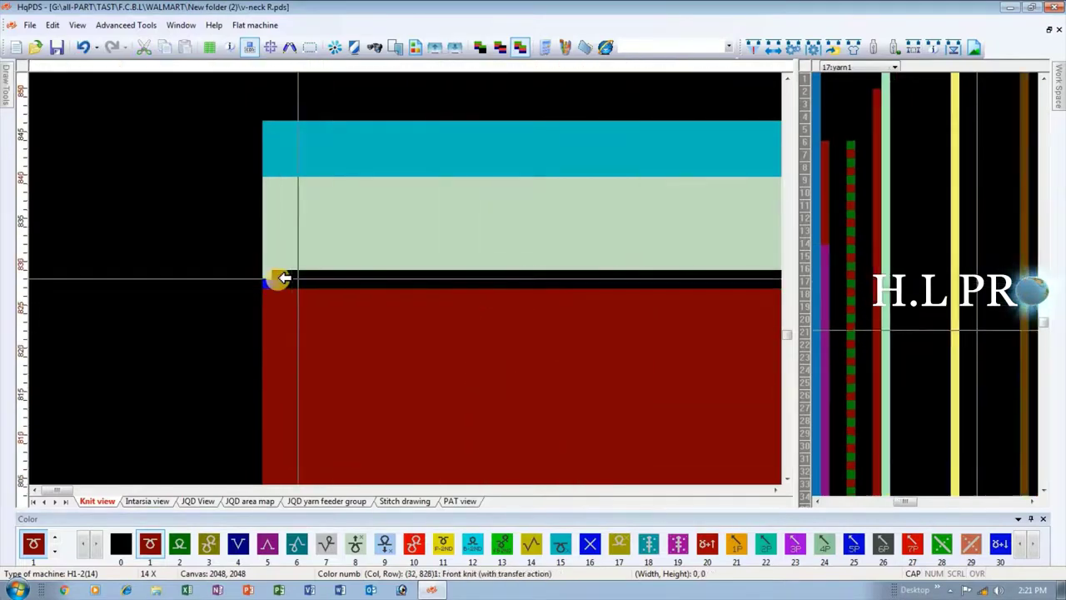
scroll(276, 279, "down", 2)
scroll(254, 284, "down", 5)
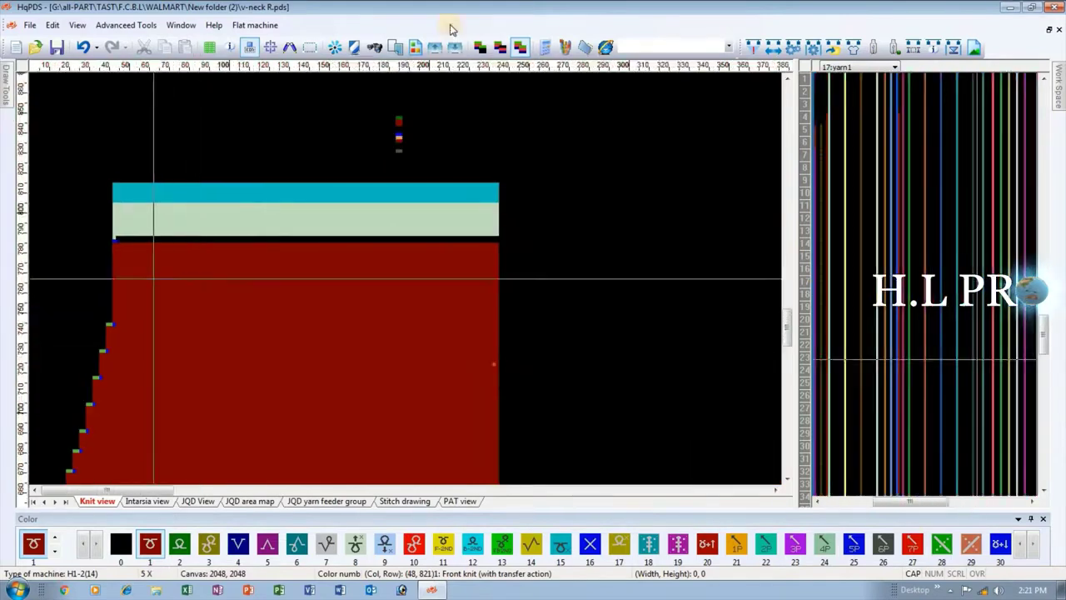
scroll(105, 411, "down", 2)
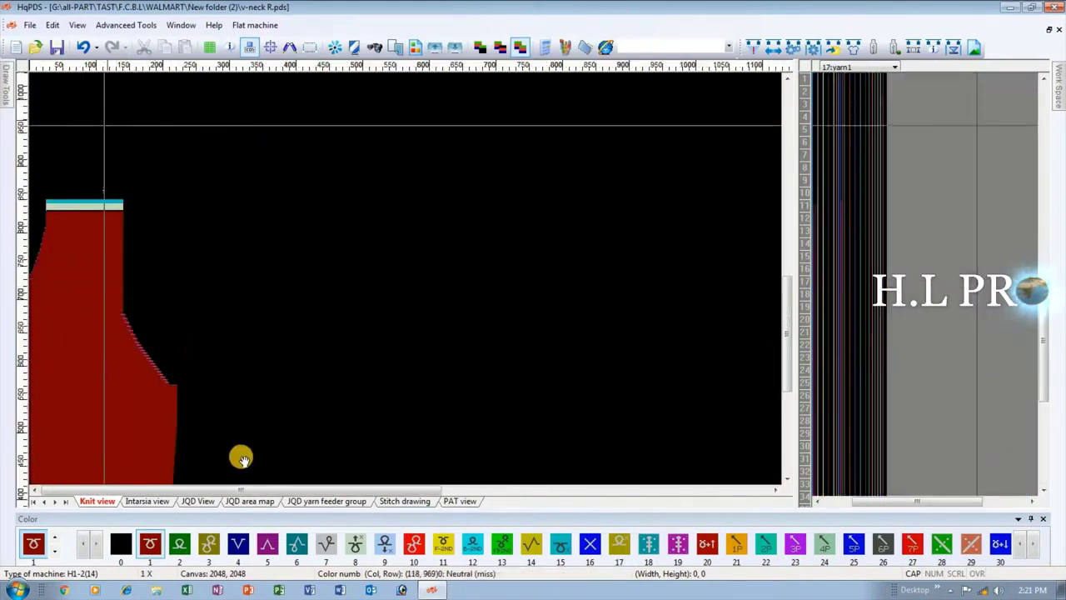
Step: Examine the mirrored right piece's armhole narrowing, side edge, rib and shoulder bands
scroll(405, 281, "up", 8)
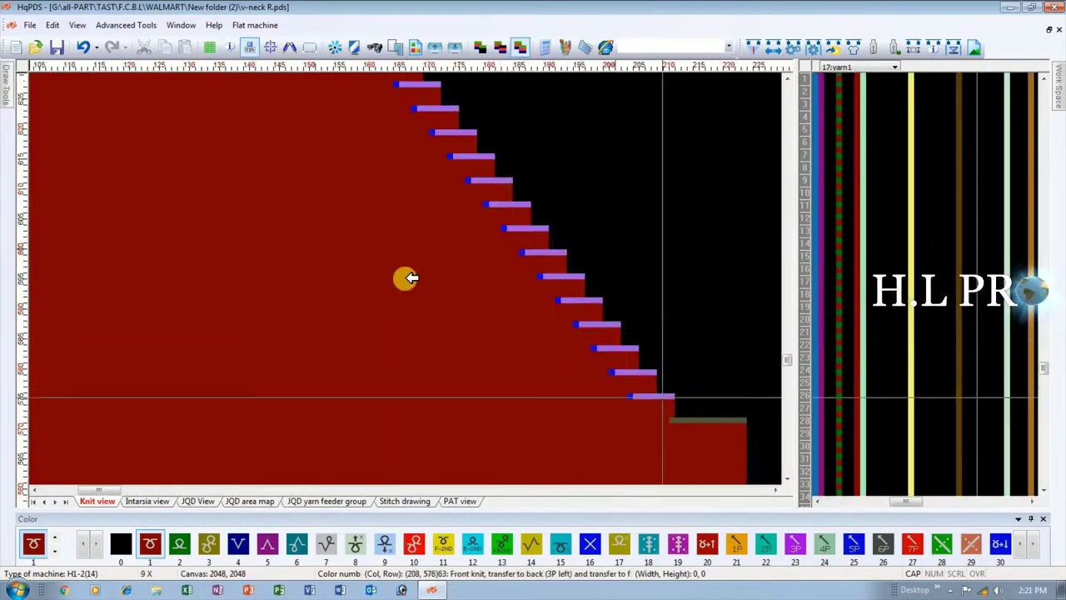
scroll(405, 279, "up", 2)
scroll(405, 278, "down", 3)
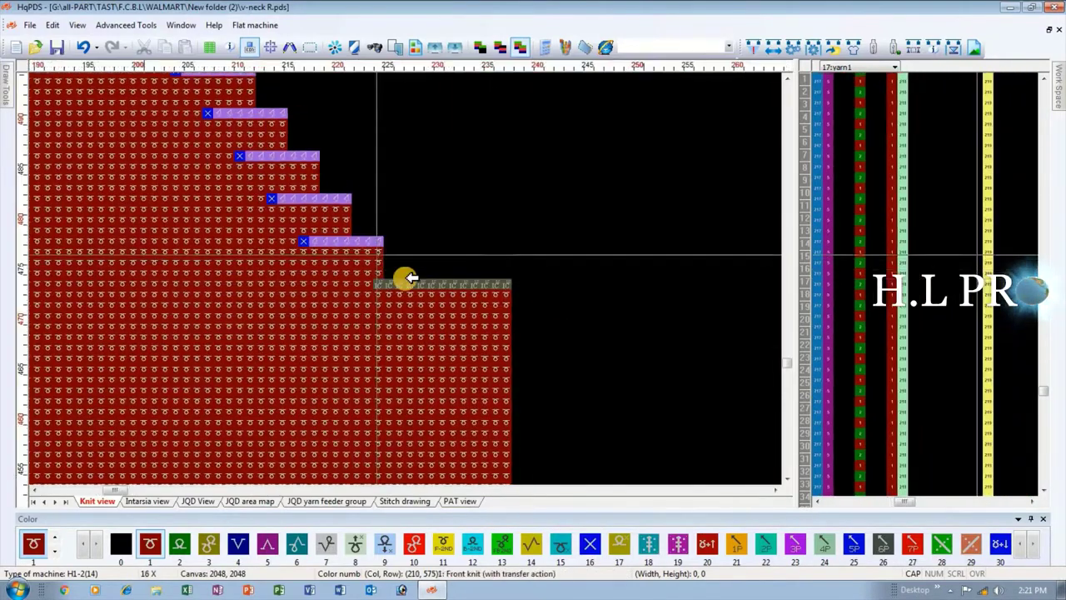
scroll(408, 277, "down", 3)
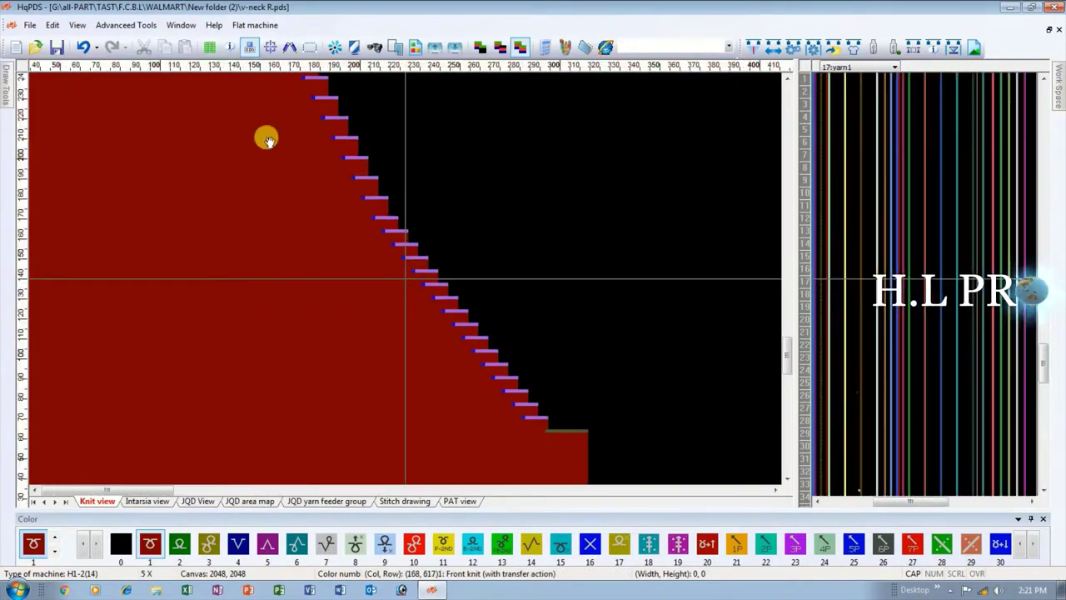
scroll(200, 286, "down", 2)
scroll(200, 285, "down", 2)
scroll(159, 439, "up", 1)
scroll(291, 285, "down", 1)
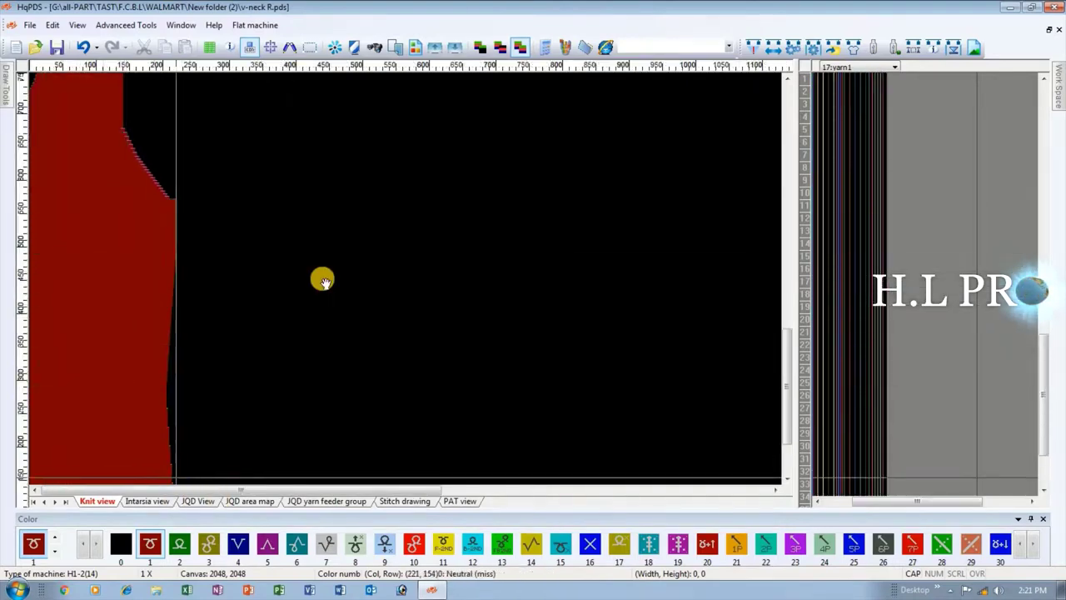
scroll(179, 468, "up", 1)
scroll(179, 468, "down", 1)
left_click(177, 464)
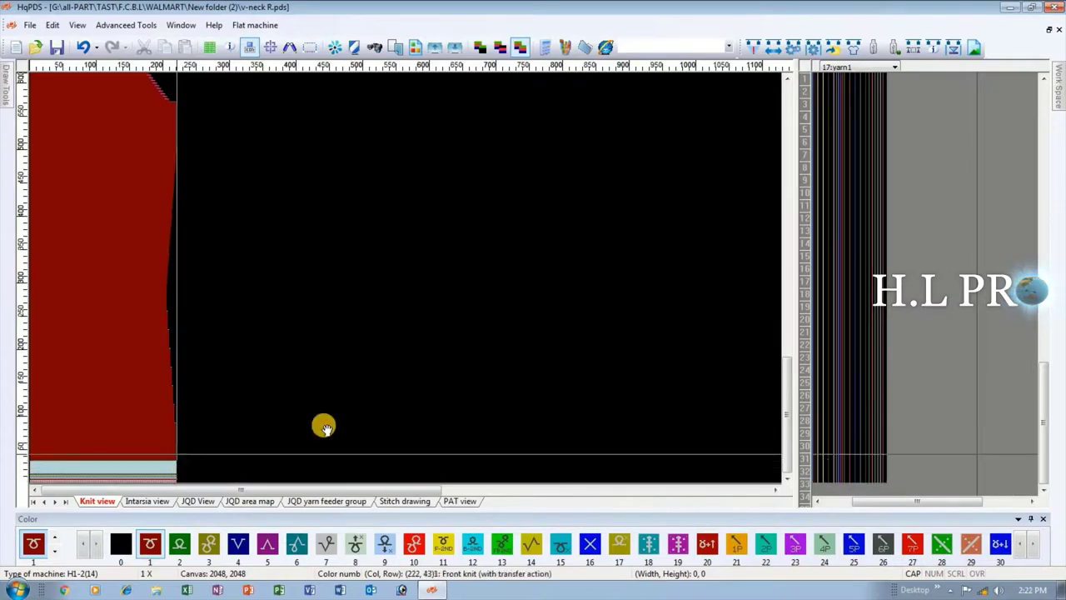
scroll(366, 406, "up", 3)
scroll(285, 422, "down", 4)
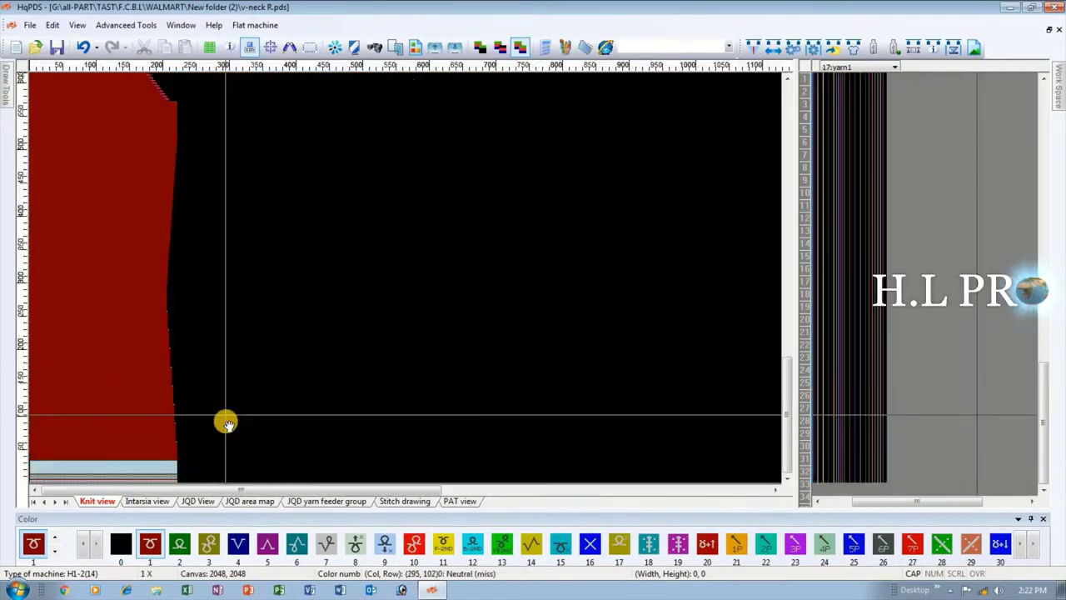
scroll(150, 148, "up", 2)
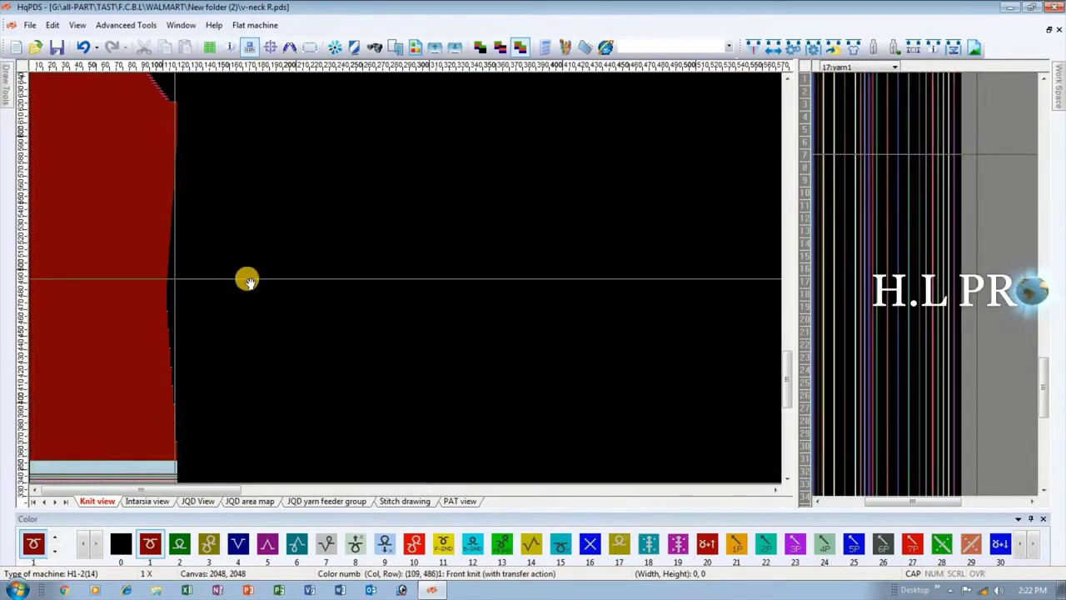
scroll(129, 214, "down", 2)
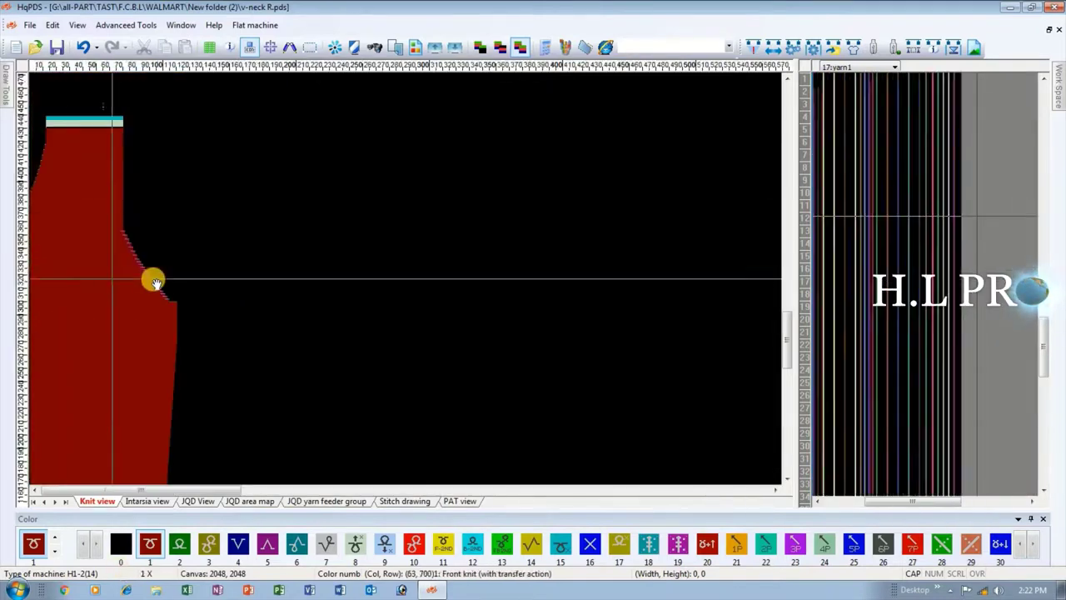
scroll(153, 280, "up", 2)
scroll(111, 169, "down", 2)
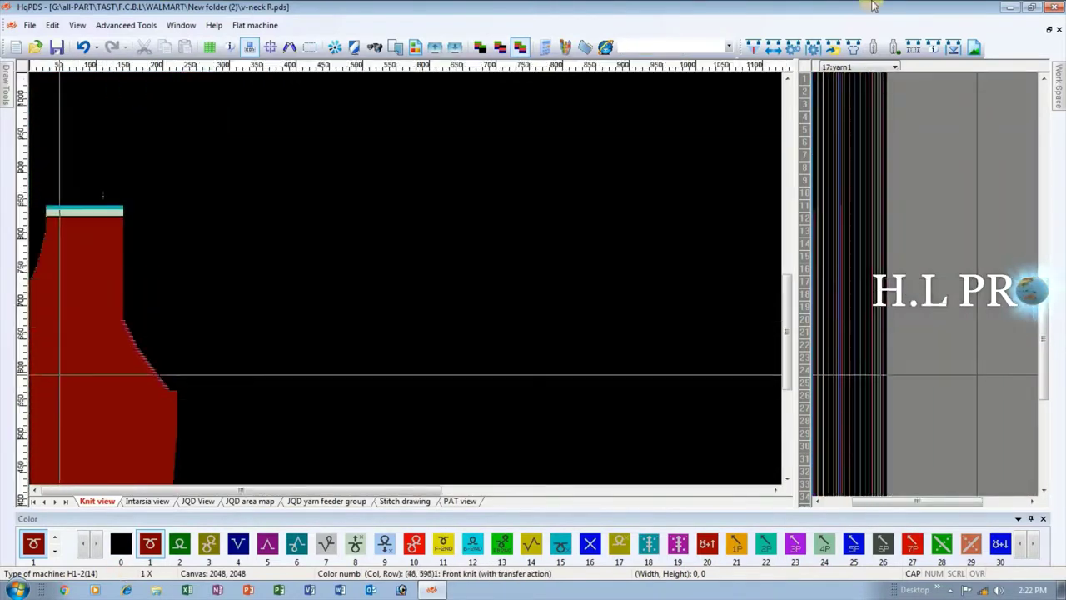
Step: Set the V-neck craft bill to generate the right piece and apply it
left_click(854, 49)
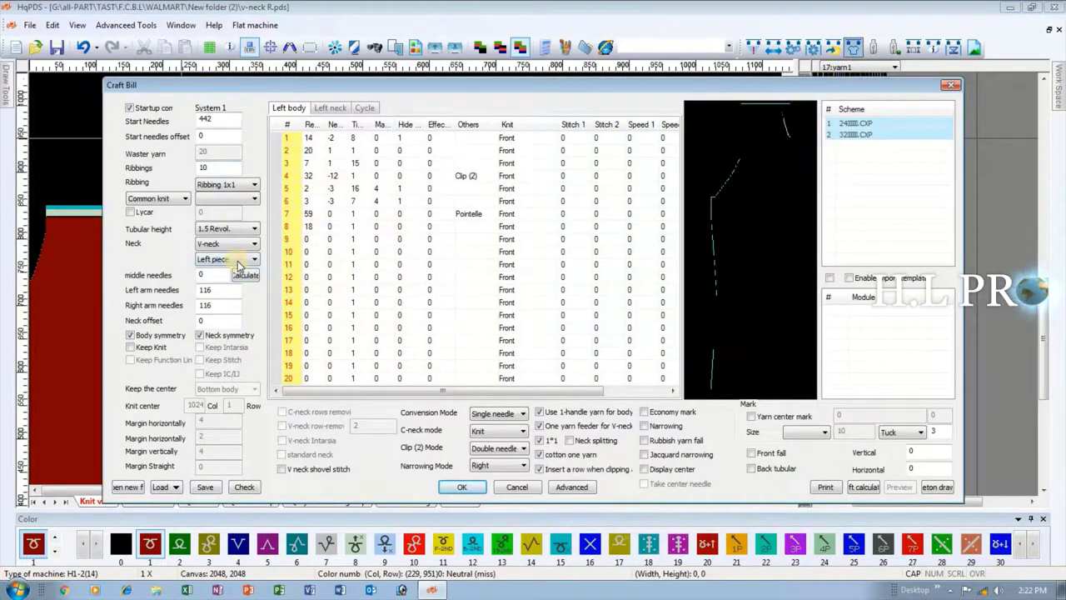
left_click(238, 261)
left_click(216, 289)
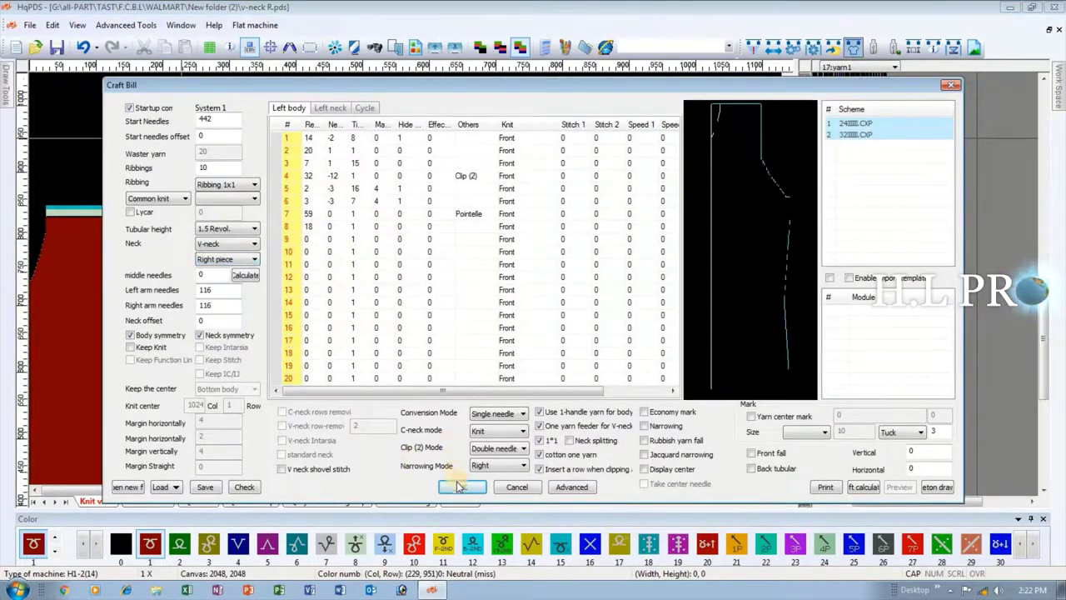
left_click(460, 487)
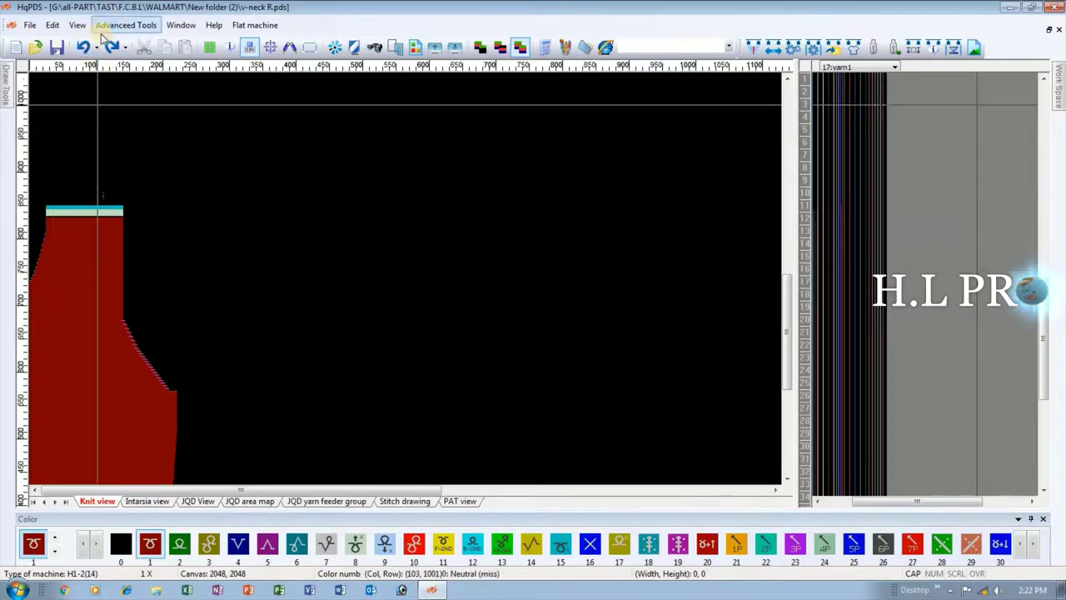
Step: Undo back to the left piece and regenerate the pattern from the craft bill as the right piece
left_click(84, 47)
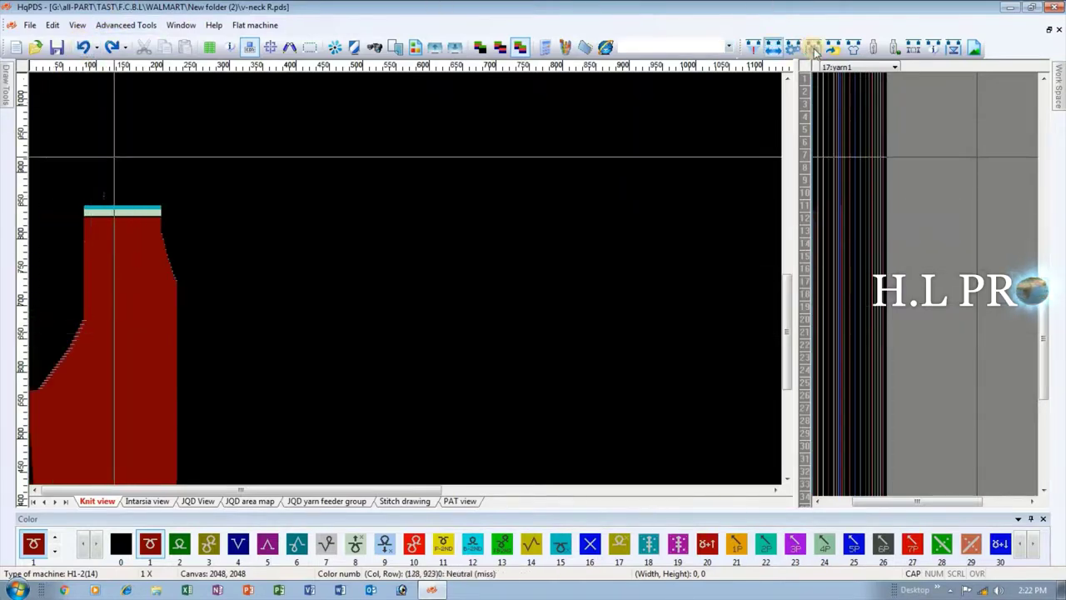
left_click(851, 47)
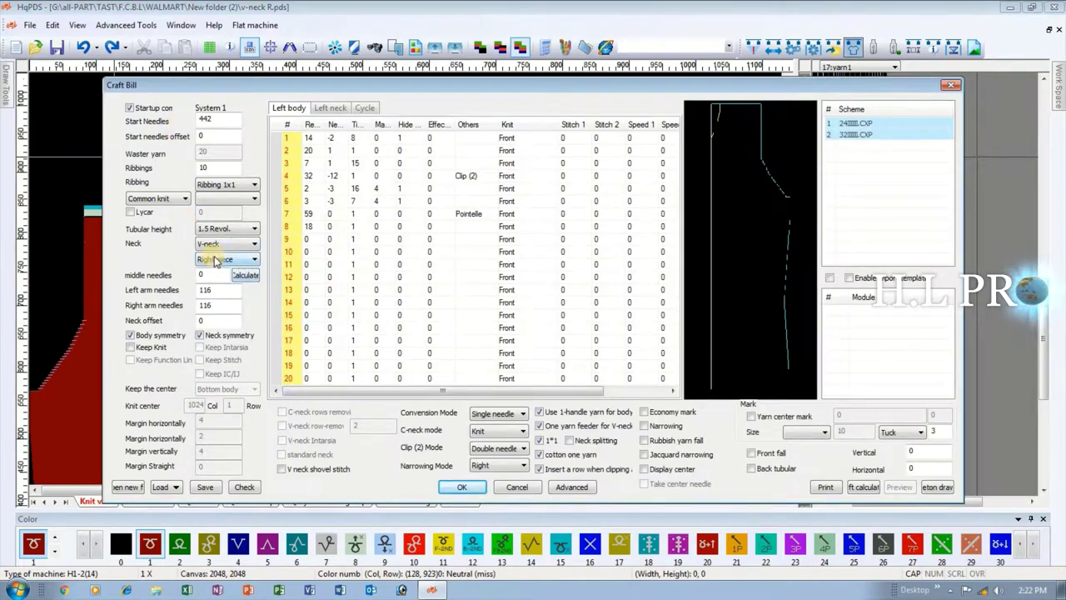
left_click(463, 486)
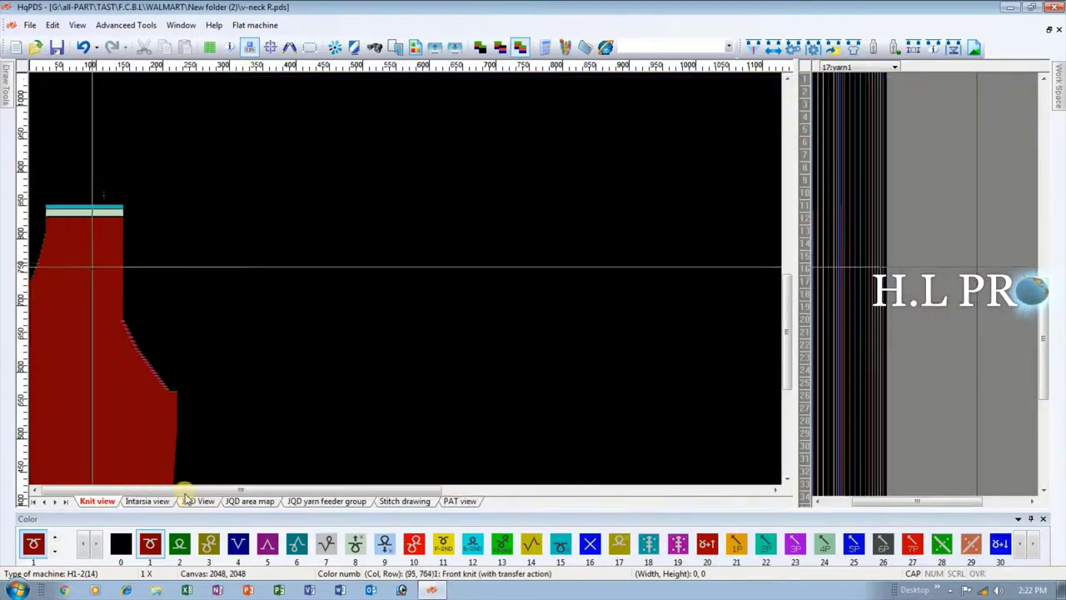
Step: Examine the regenerated right piece's armhole narrowing steps and the clip row below them
scroll(171, 440, "up", 1)
scroll(290, 188, "down", 1)
scroll(159, 281, "up", 5)
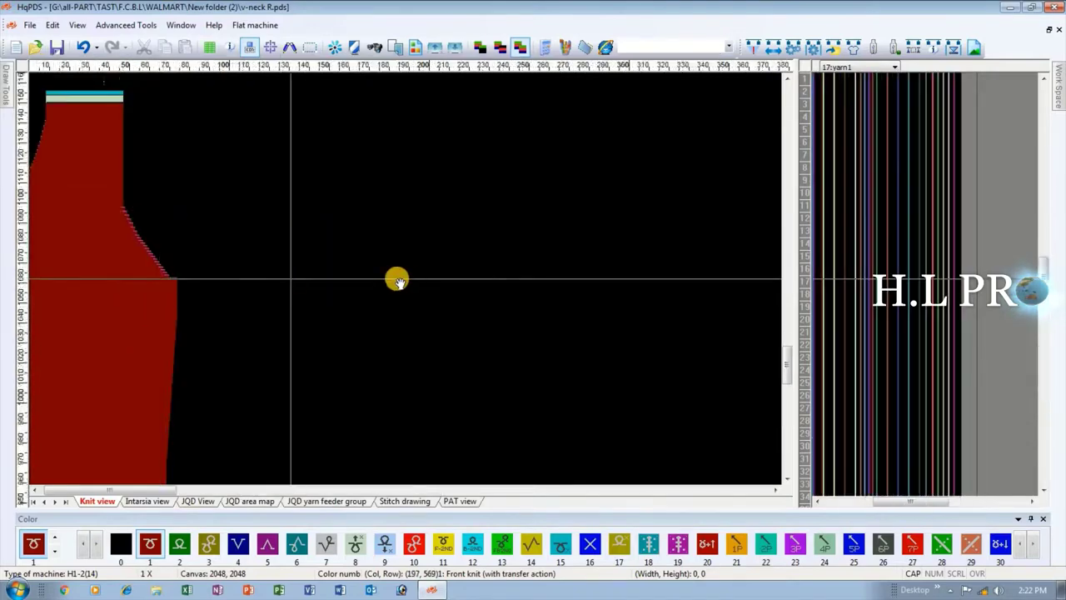
scroll(404, 281, "up", 3)
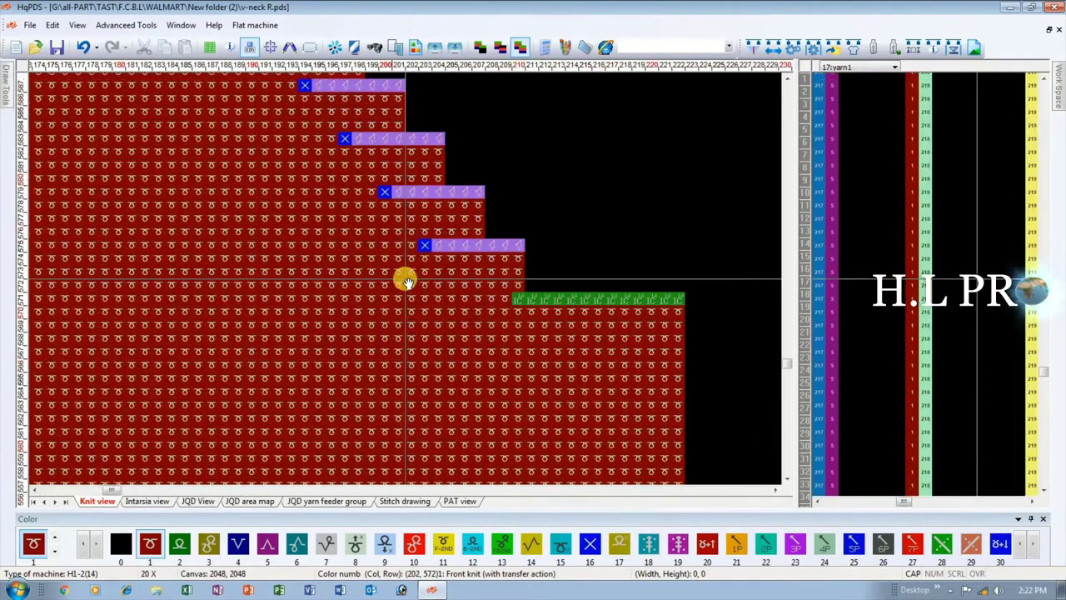
scroll(405, 281, "down", 2)
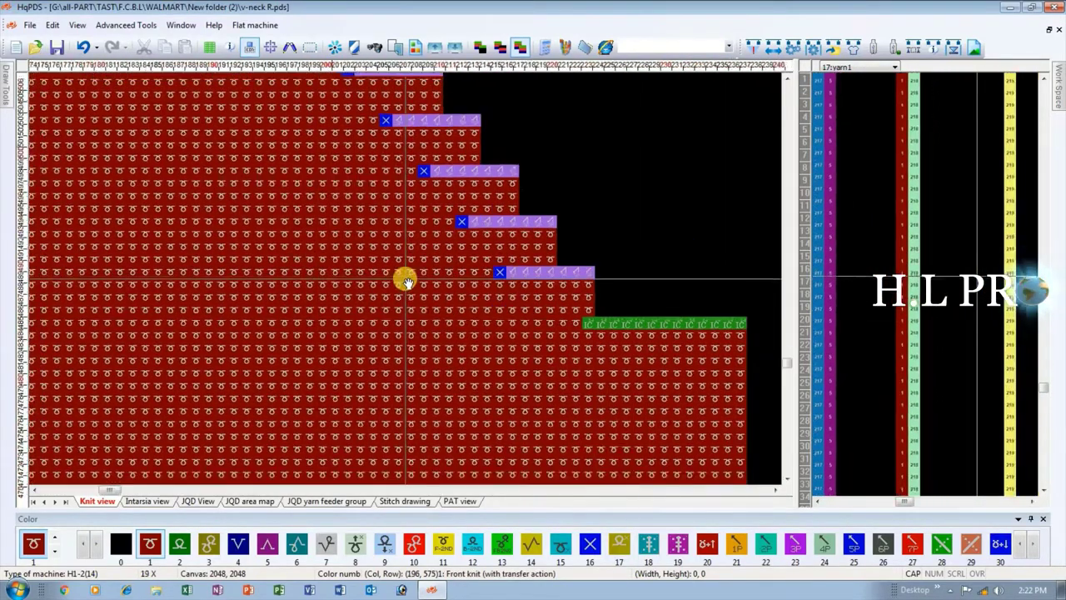
scroll(405, 281, "down", 4)
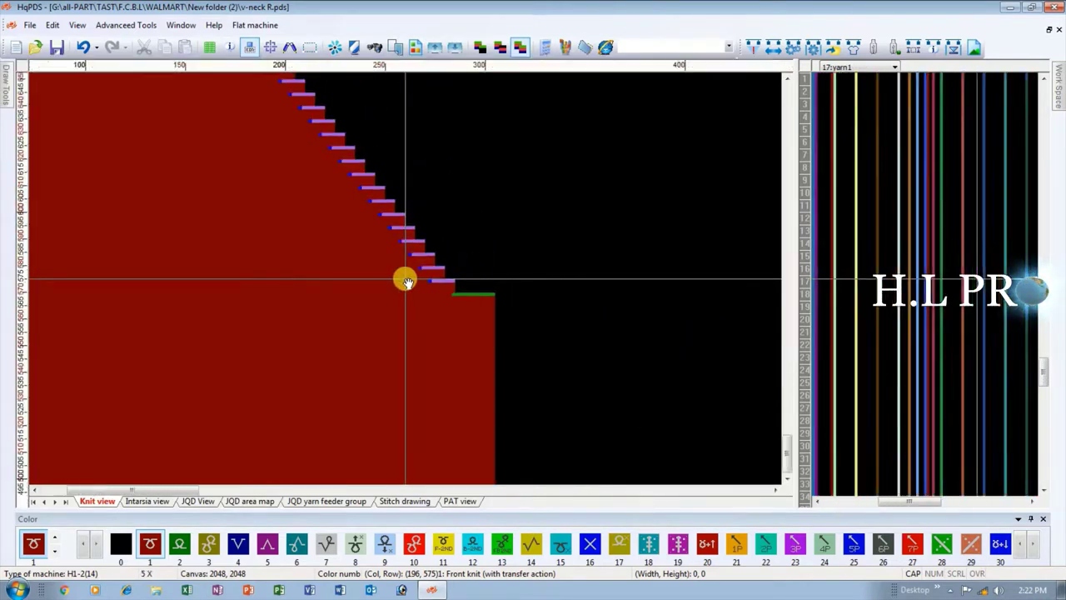
scroll(217, 280, "down", 2)
scroll(186, 278, "up", 3)
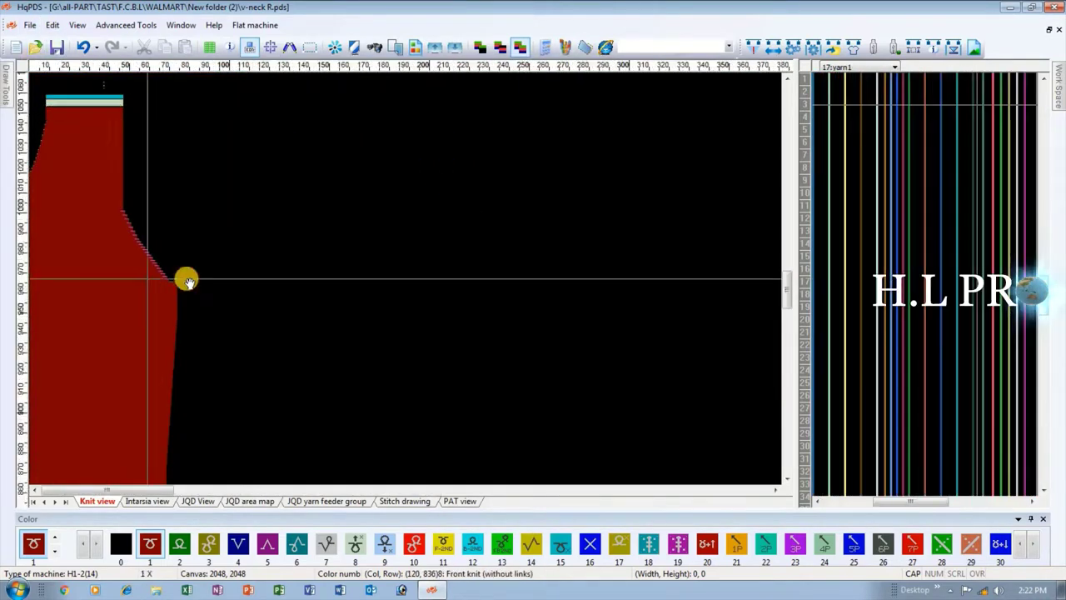
scroll(176, 344, "down", 1)
Step: Delete the empty row between the cyan and light green bands above the shoulder
scroll(198, 471, "up", 4)
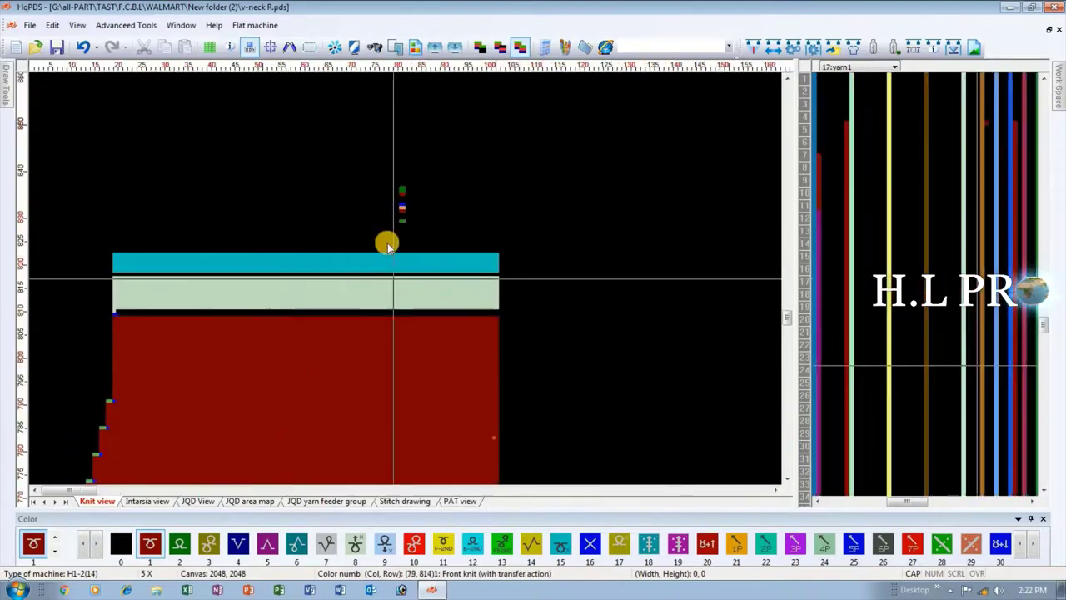
scroll(406, 276, "up", 2)
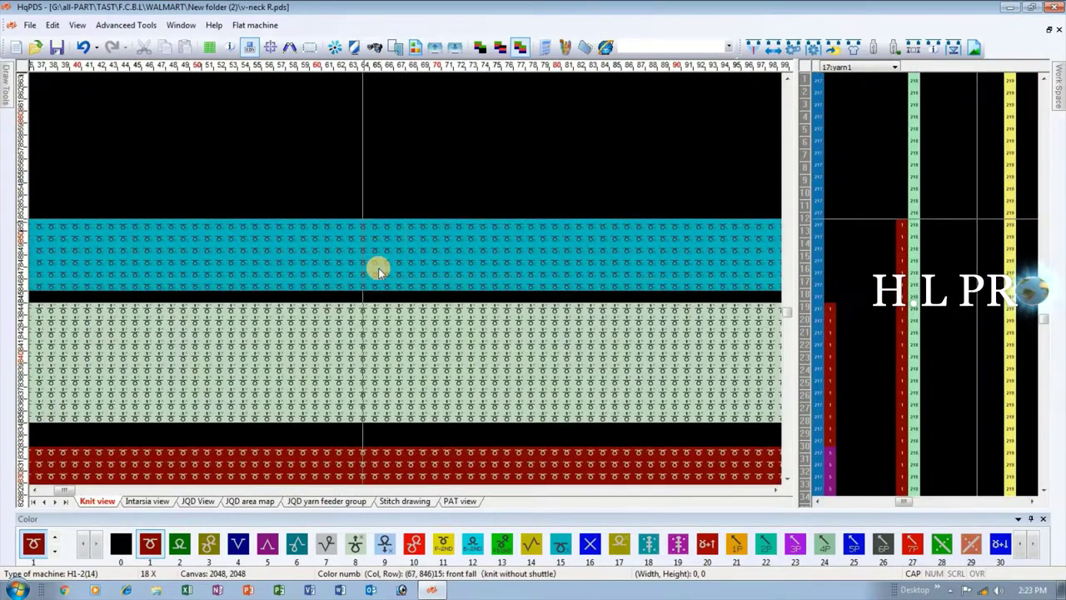
key("Delete")
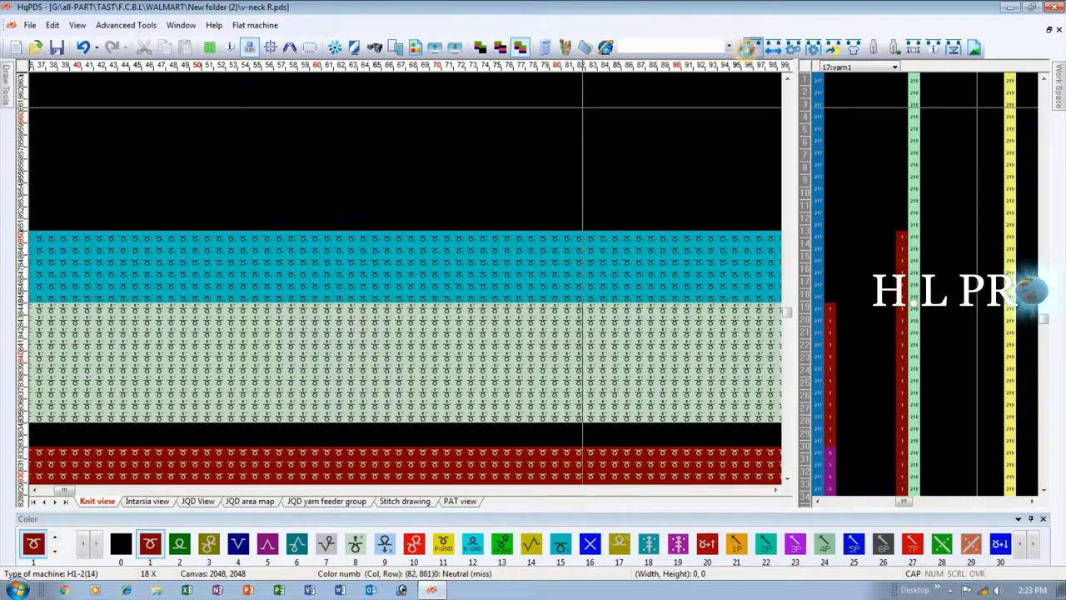
Step: Compile the v-neck R pattern and close the compiling information
left_click(748, 51)
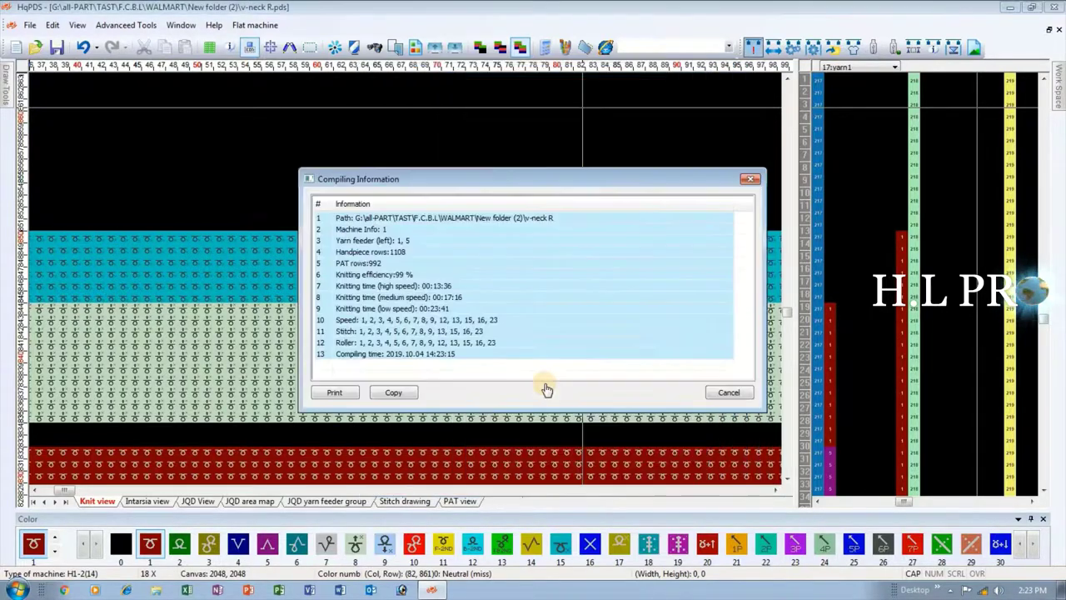
left_click(728, 393)
Step: Look over the compiled right piece's top bands, neckline, armhole and side edge
scroll(405, 277, "up", 3)
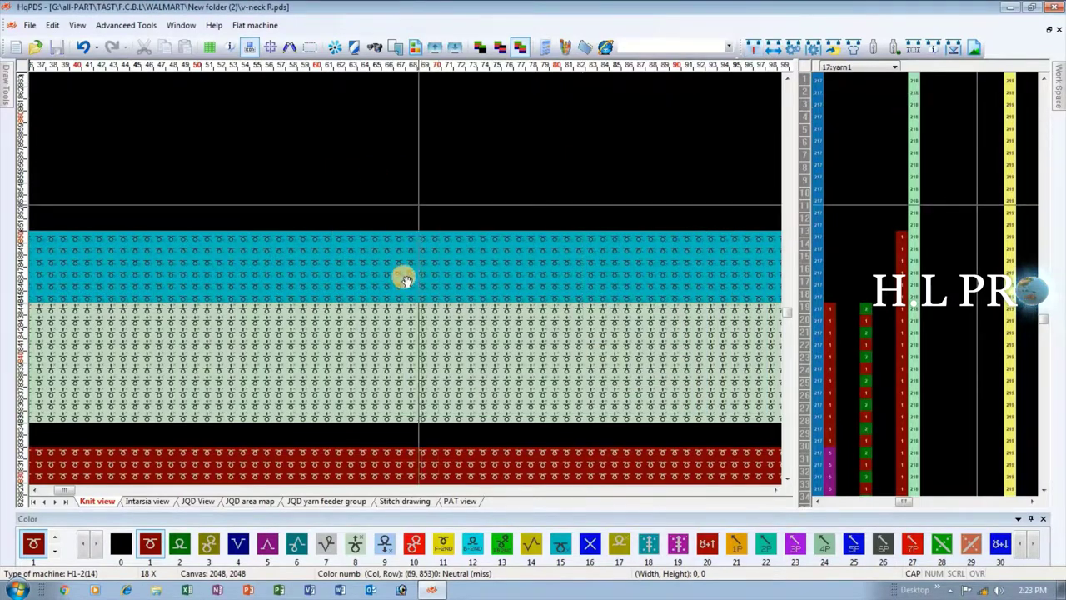
scroll(405, 278, "down", 2)
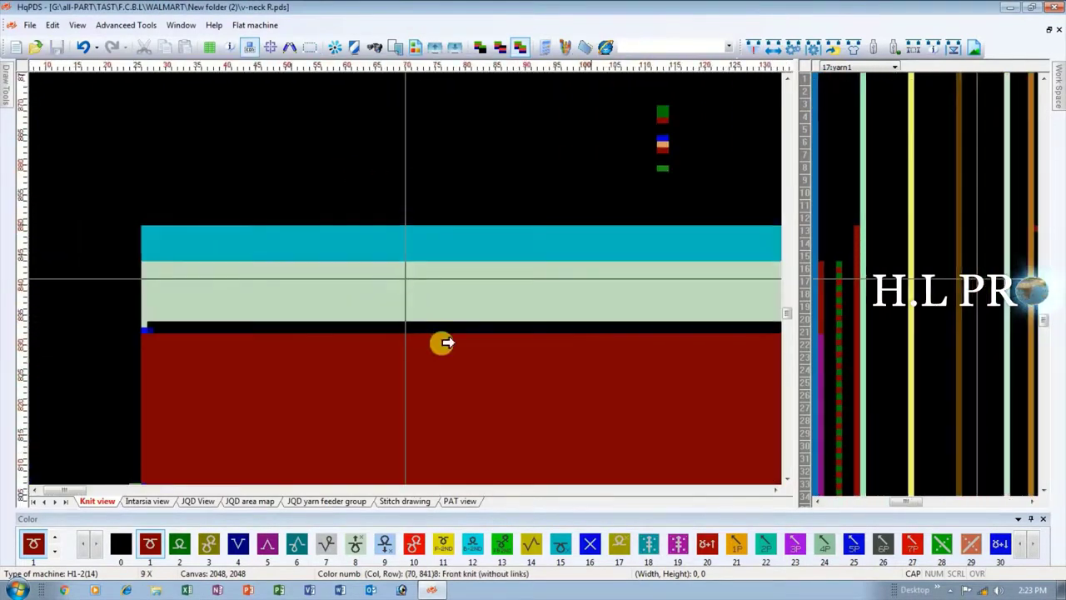
scroll(299, 280, "down", 2)
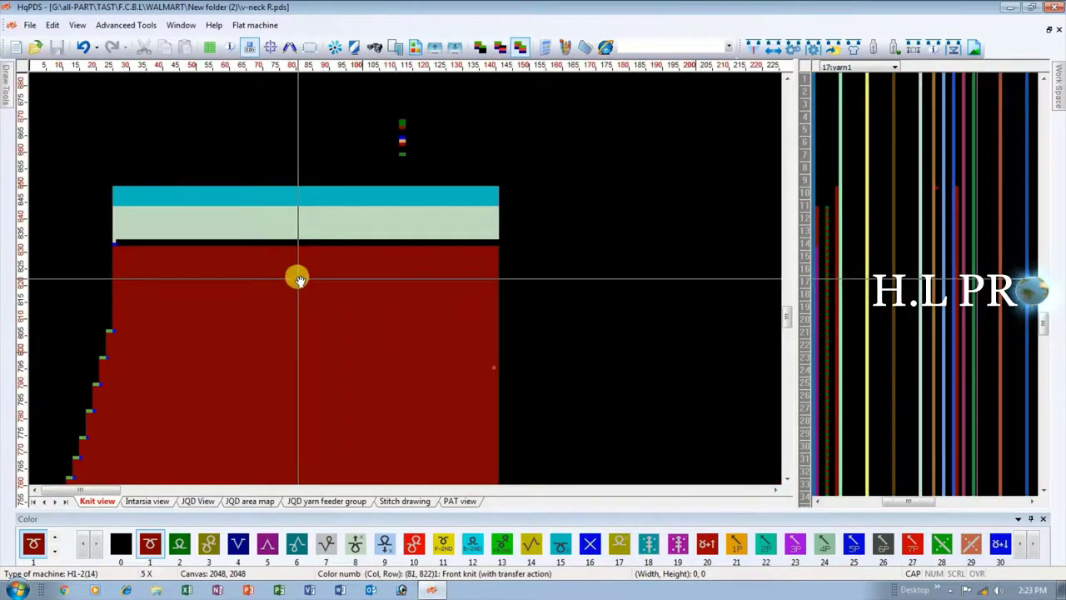
scroll(304, 275, "down", 2)
scroll(62, 376, "down", 2)
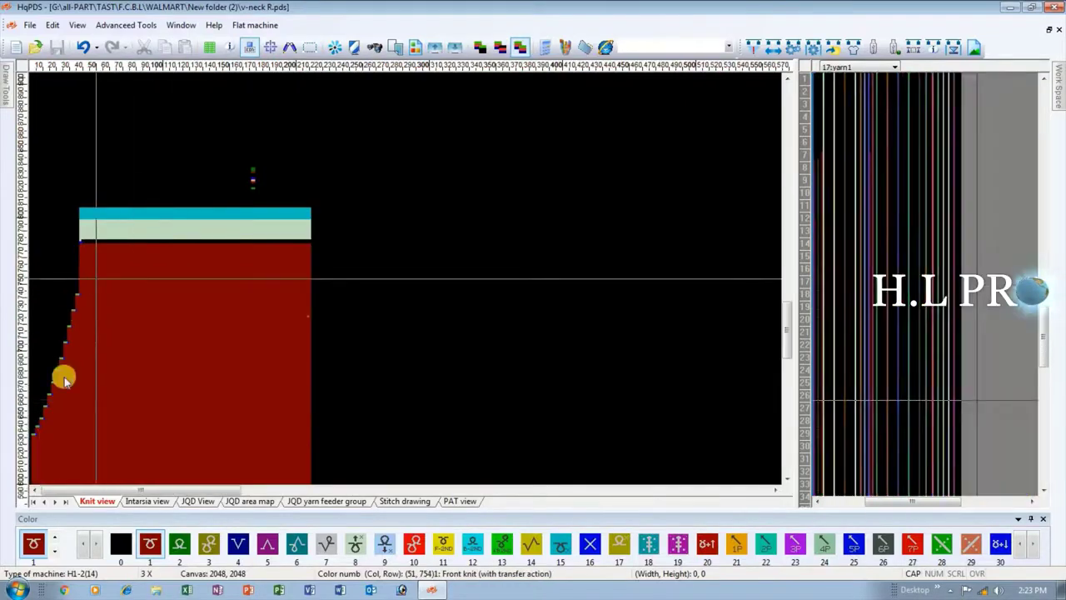
scroll(93, 281, "down", 3)
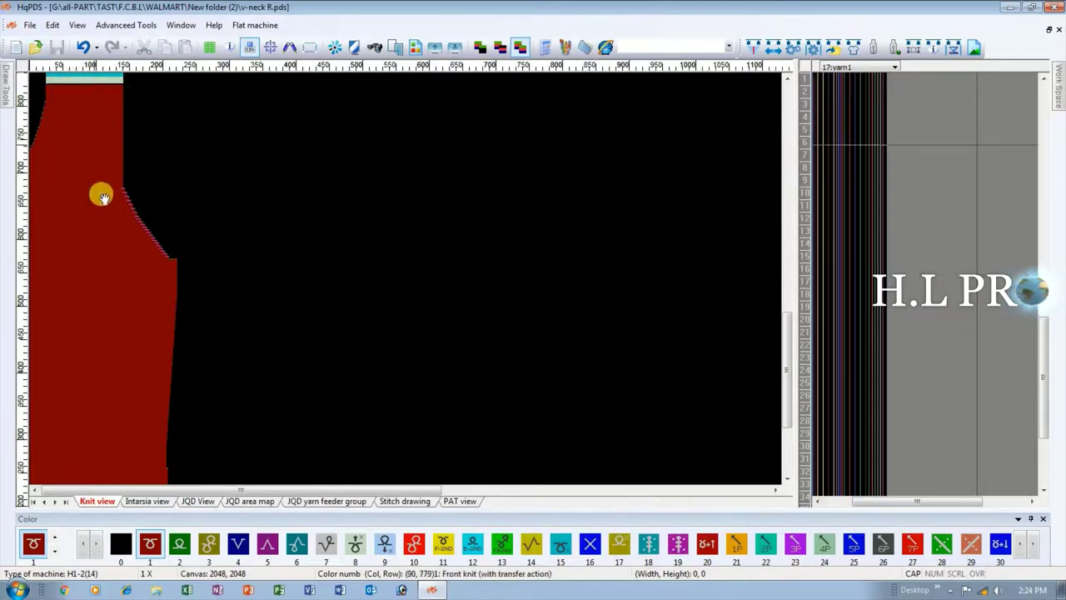
scroll(101, 195, "up", 2)
scroll(105, 280, "down", 2)
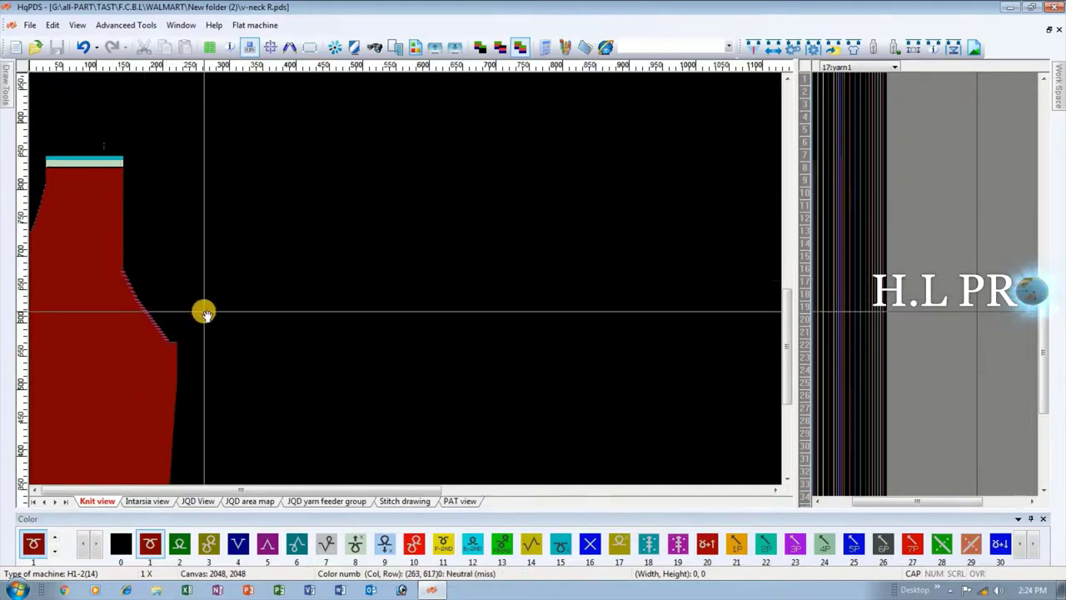
Step: Create a new pattern with a 2048 by 2048 canvas
left_click(17, 50)
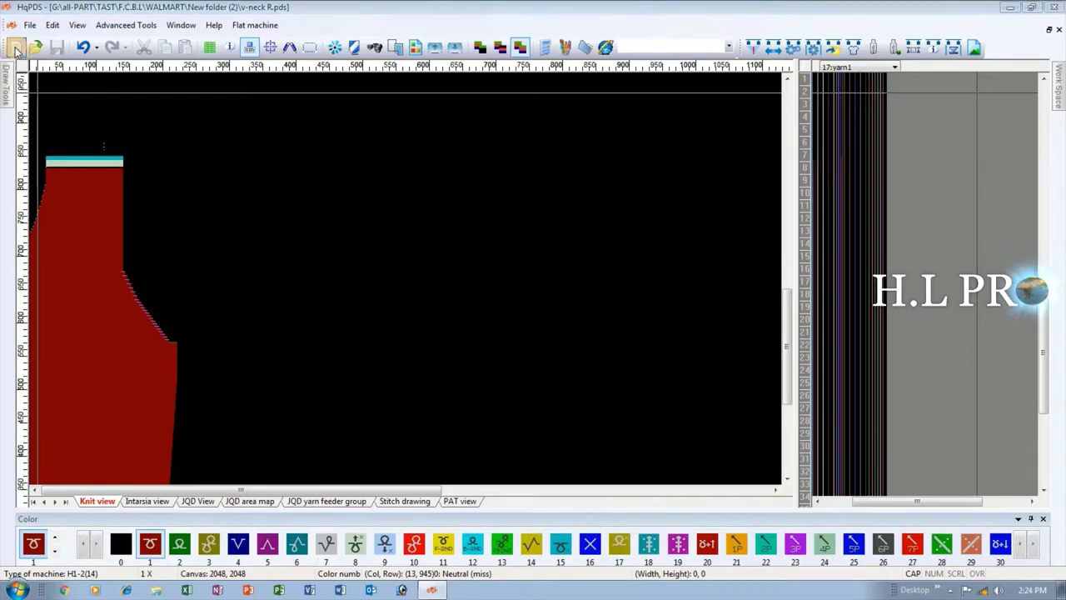
left_click(561, 414)
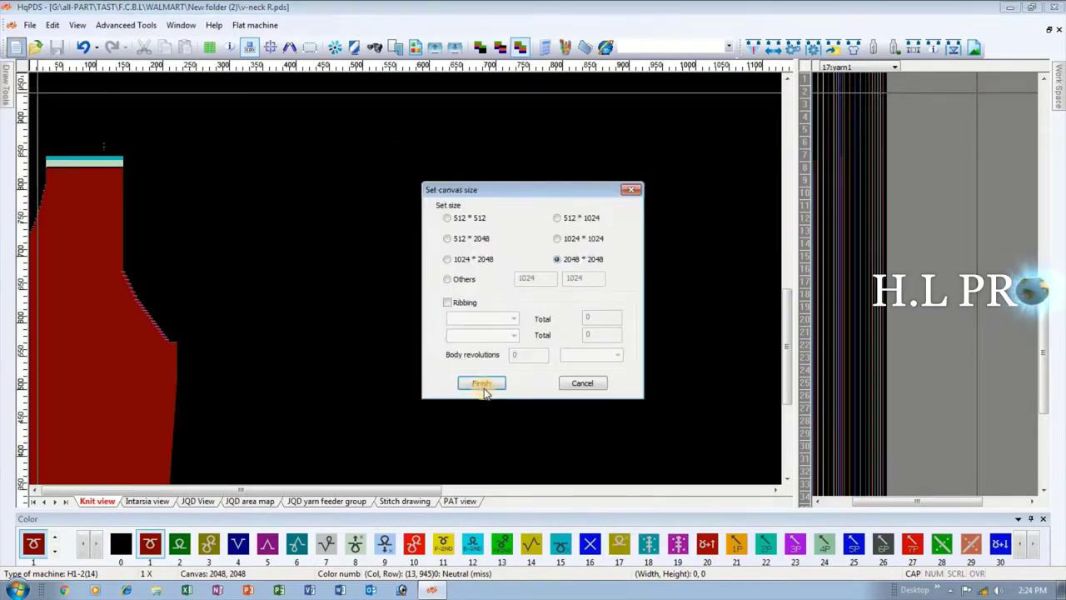
left_click(483, 387)
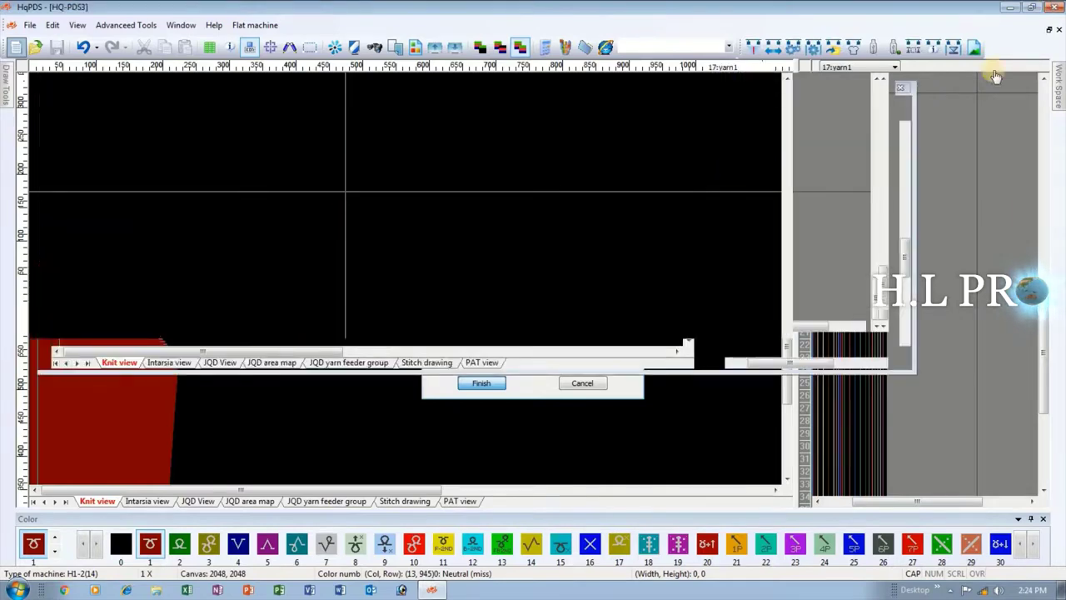
Step: Open the craft bill for the new pattern and start a blank form
left_click(853, 47)
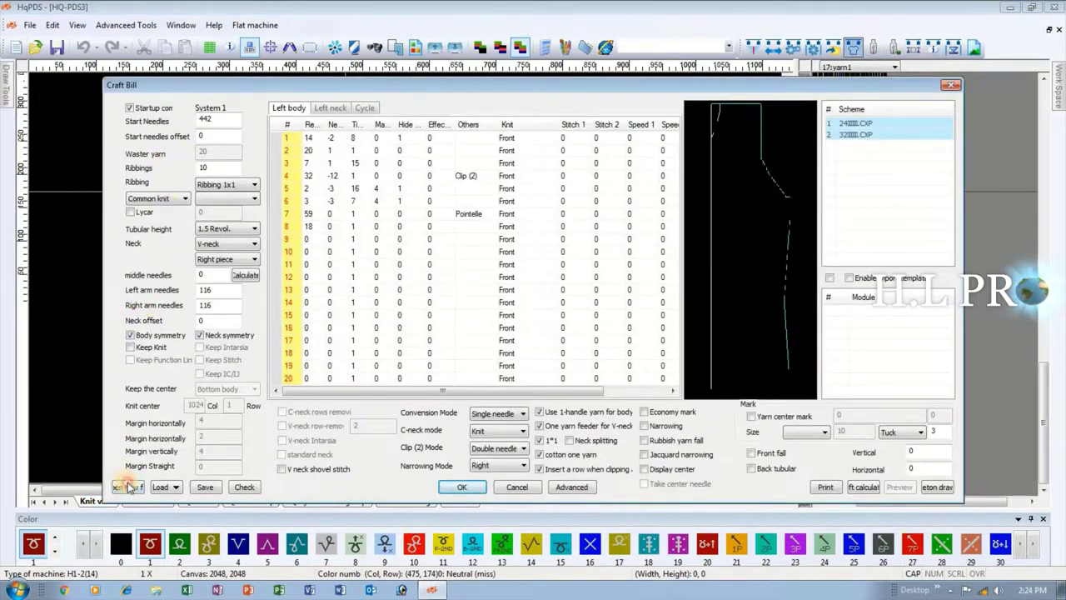
left_click(129, 487)
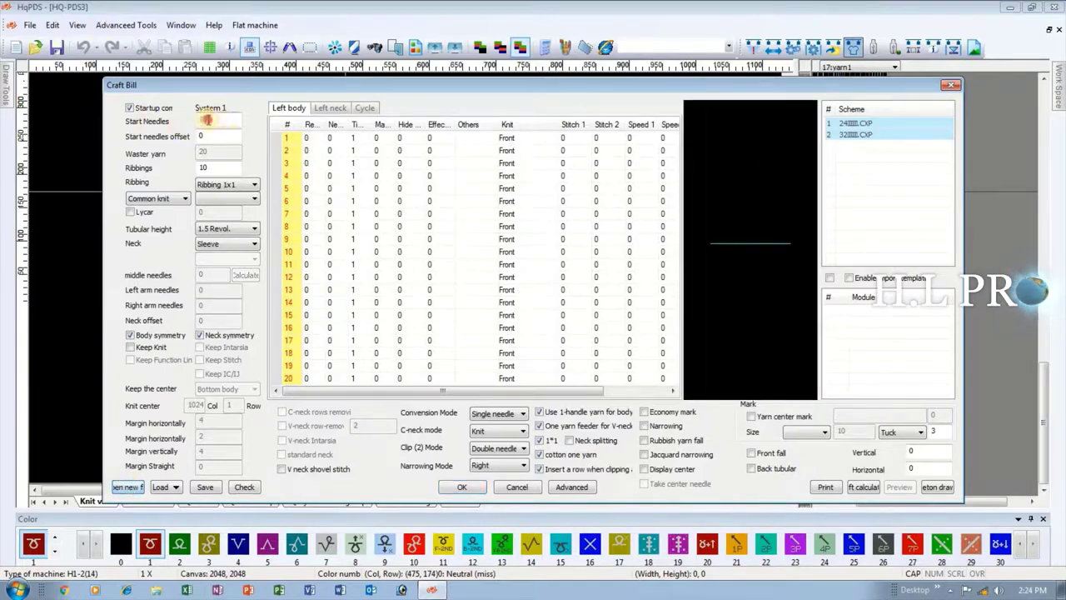
Step: Set the start needles of the new craft bill to 435
left_click(206, 119)
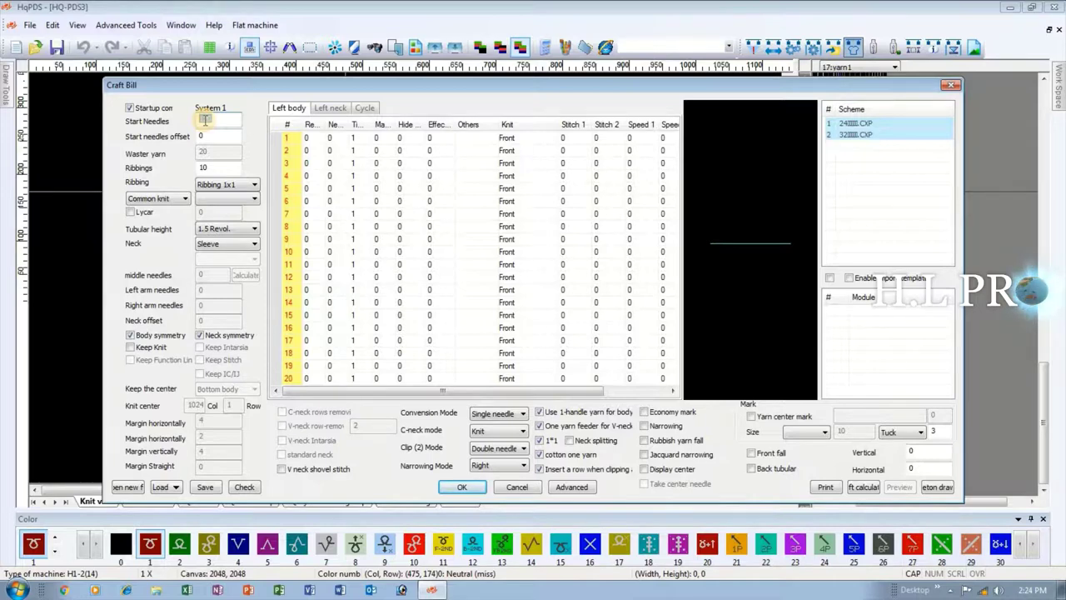
type("405")
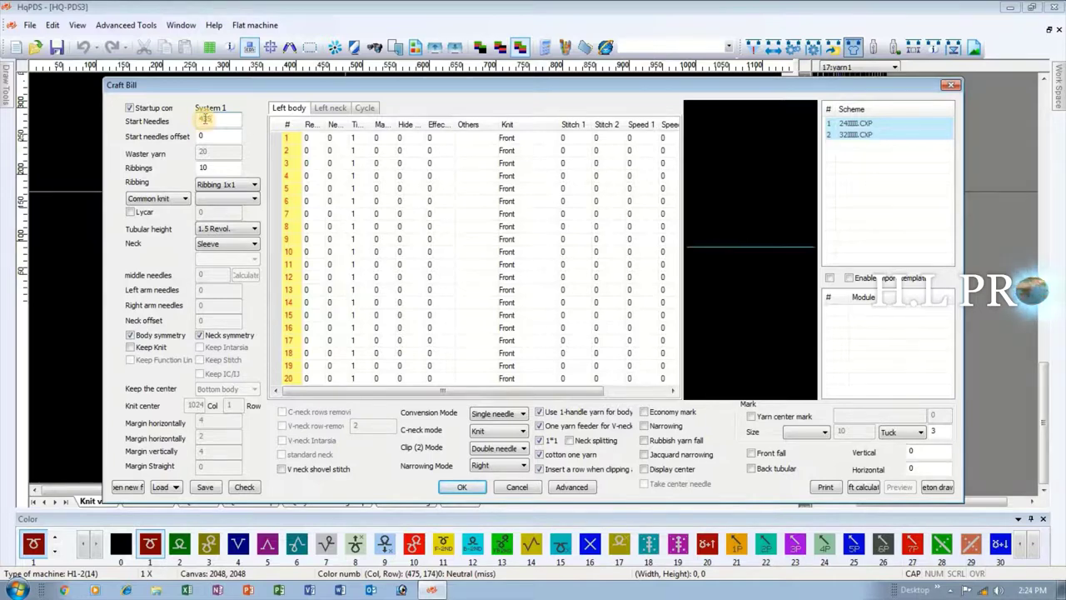
left_click_drag(217, 170, 192, 172)
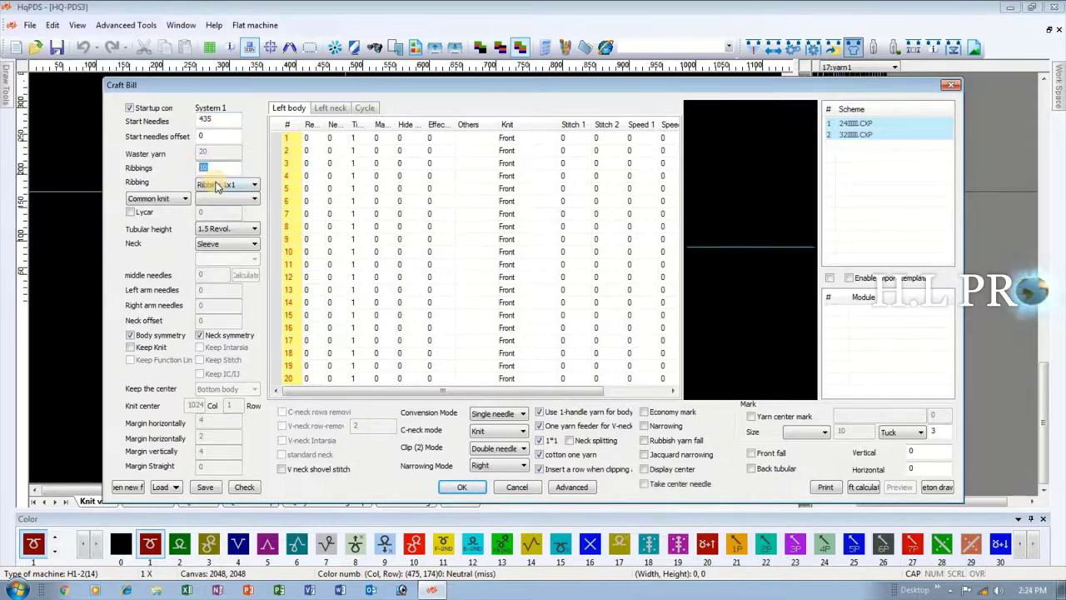
Step: Fill in left body row 1 with 14 revolutions, -2 needles and 8 times
left_click(321, 139)
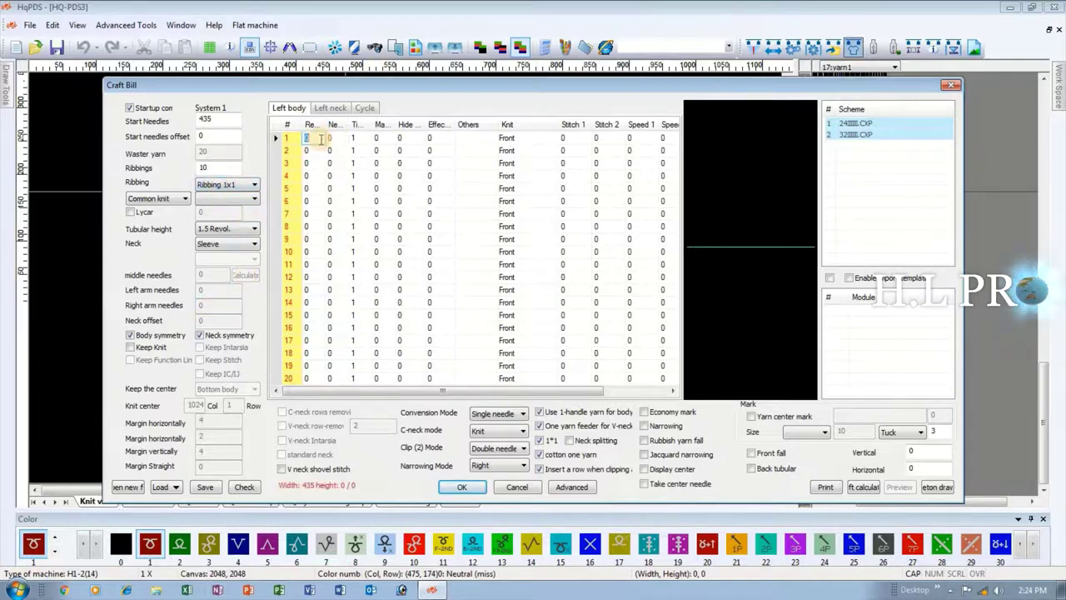
type("10")
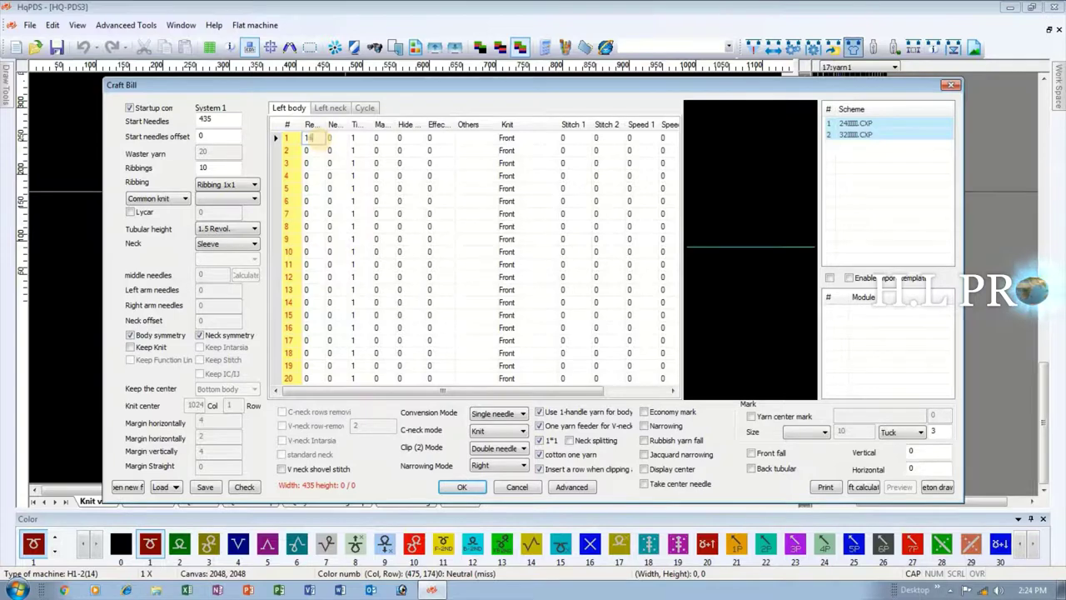
key("Tab")
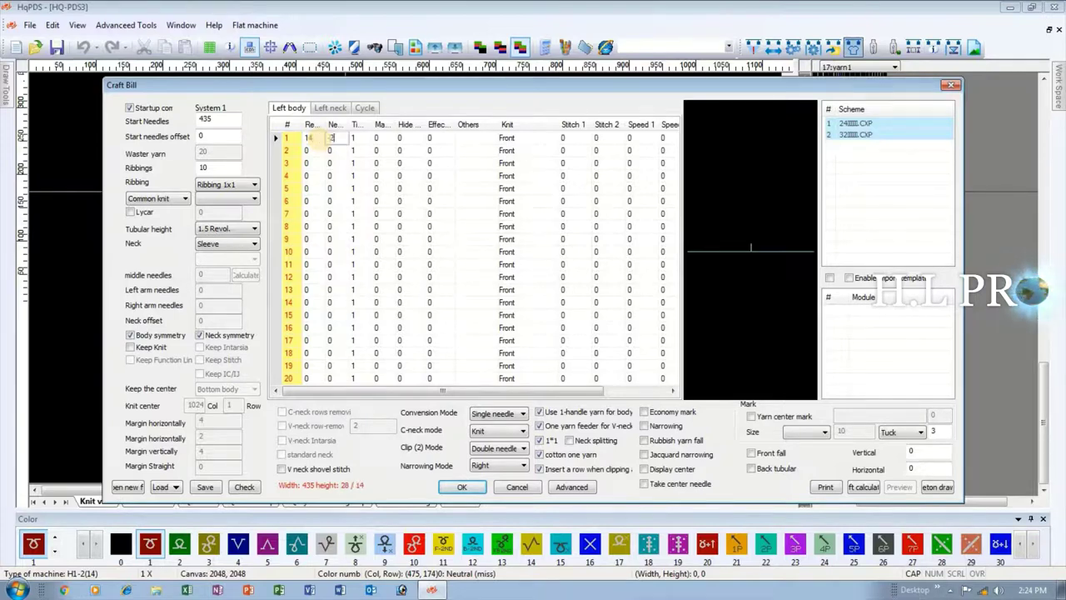
type("-2")
key("Tab")
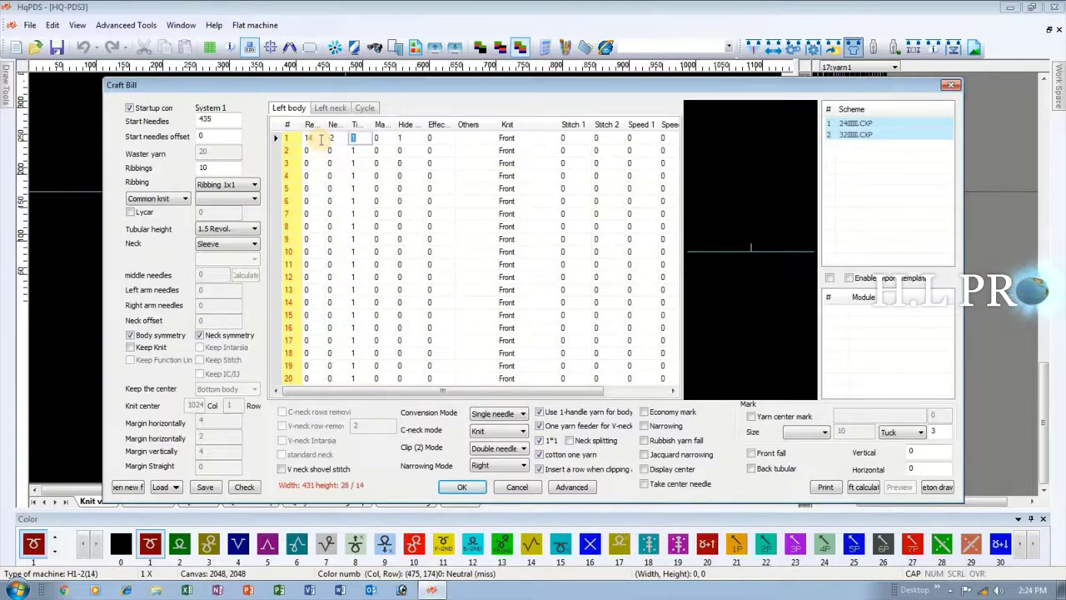
type("8")
key("Return")
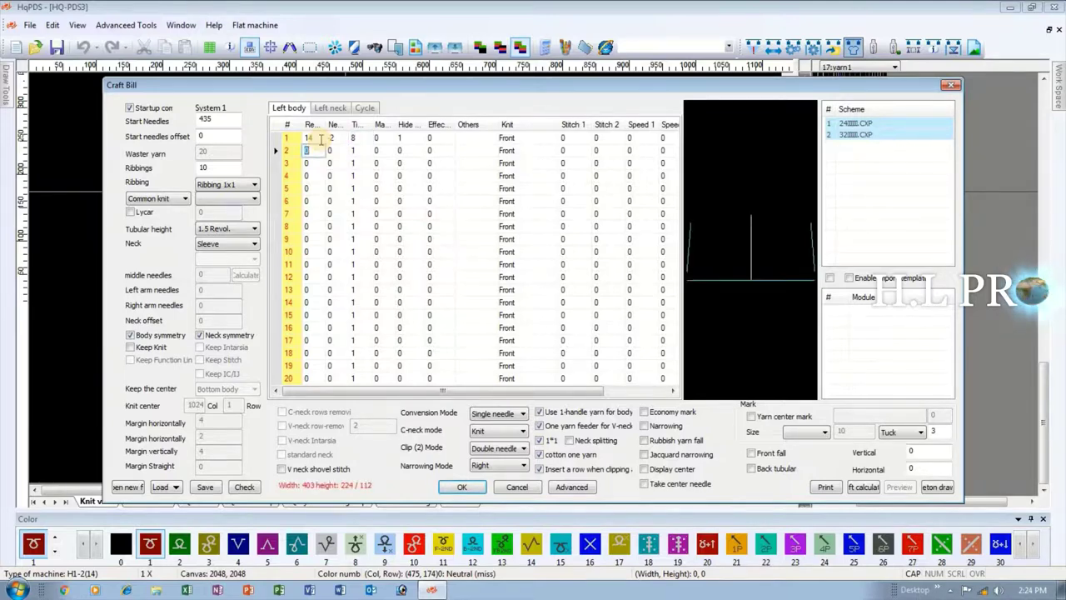
Step: Fill in left body row 2 with 20 revolutions and 1 needle
type("20")
key("Return")
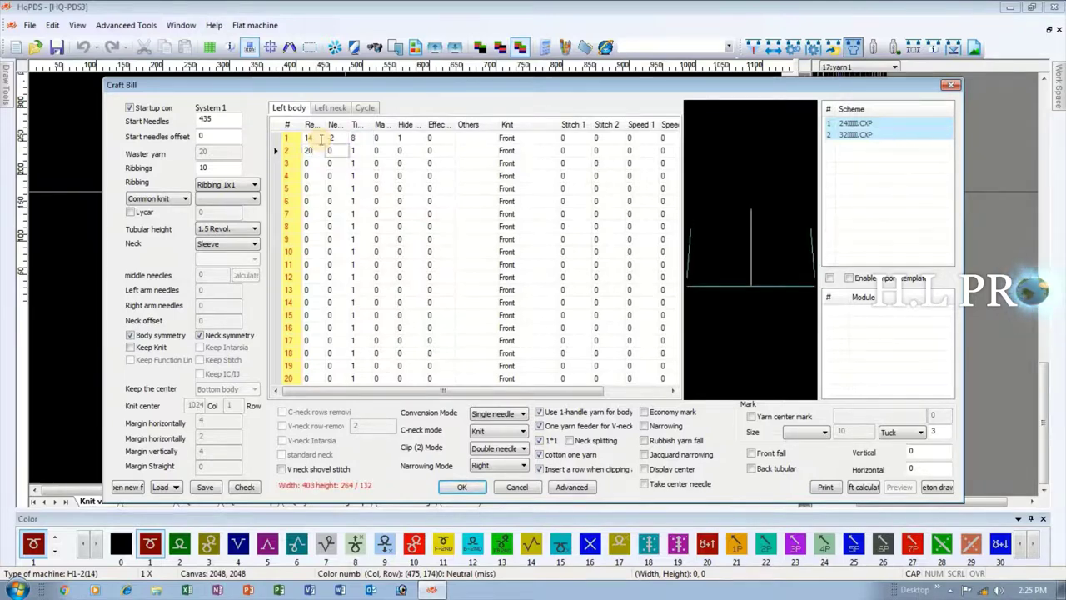
type("1")
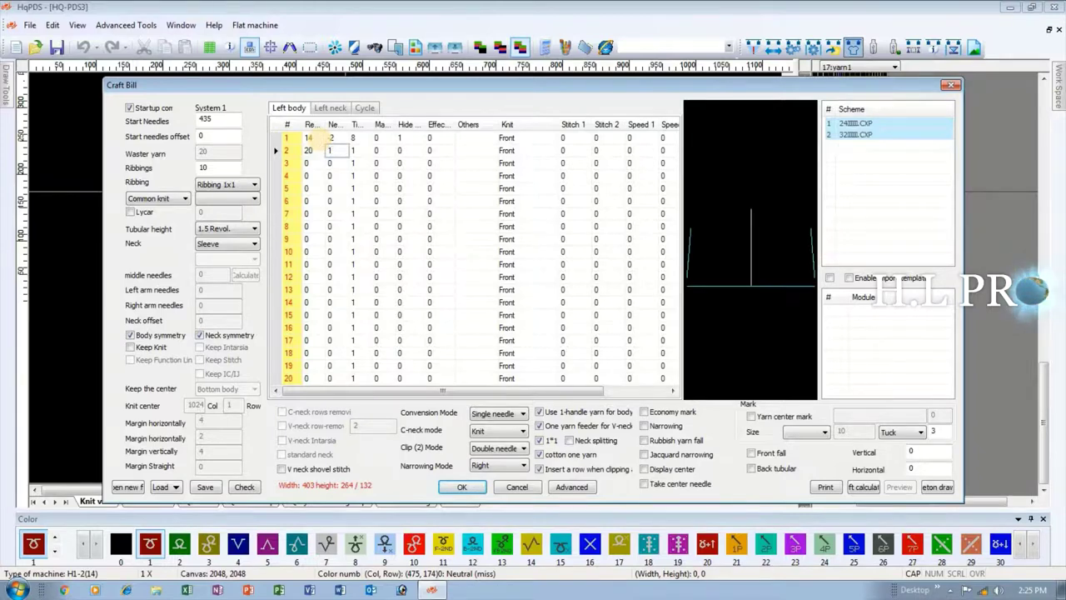
key("Return")
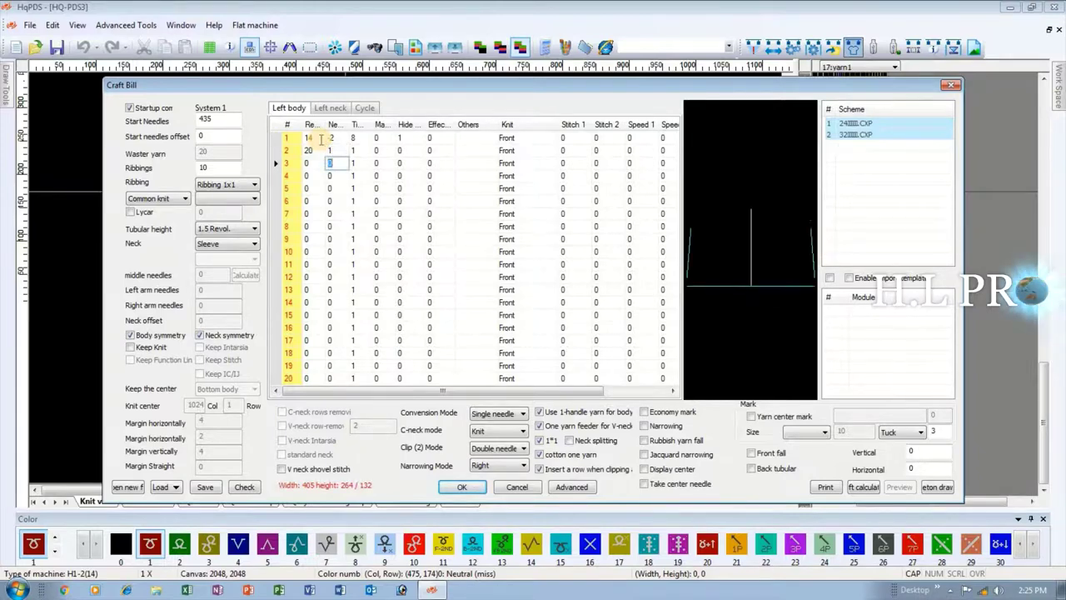
Step: Fill in left body row 3 with 7 revolutions, 1 needle and 15 times
key("Left")
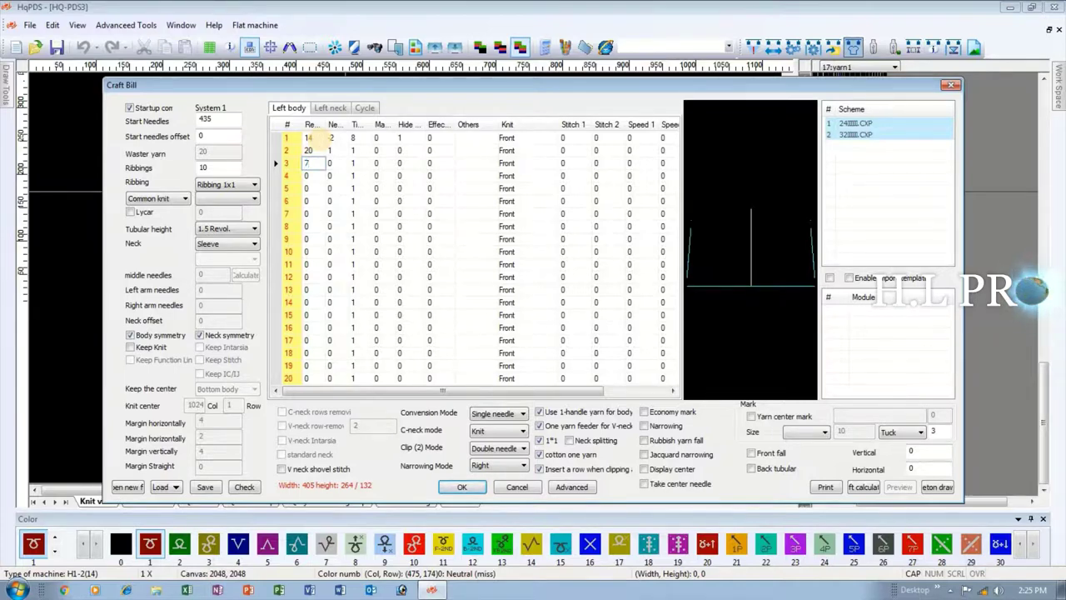
type("7")
key("Return")
type("1")
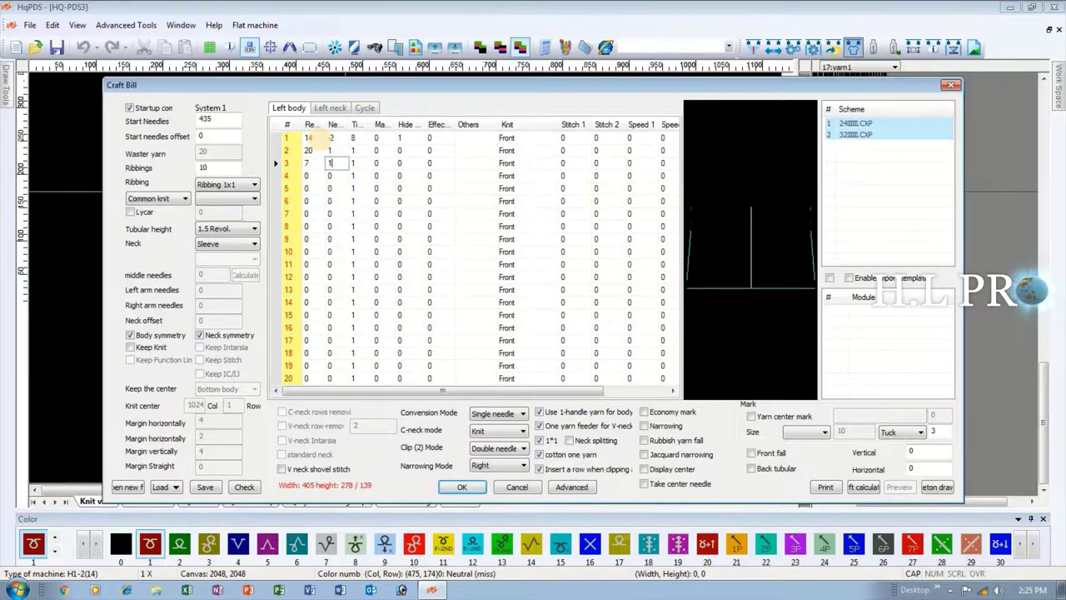
key("Return")
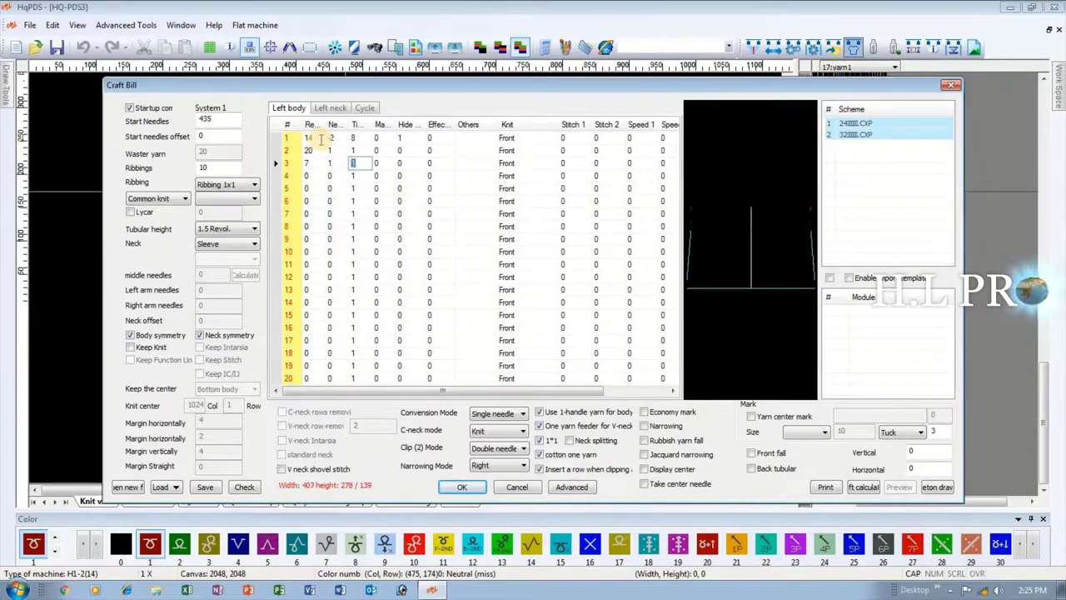
type("15")
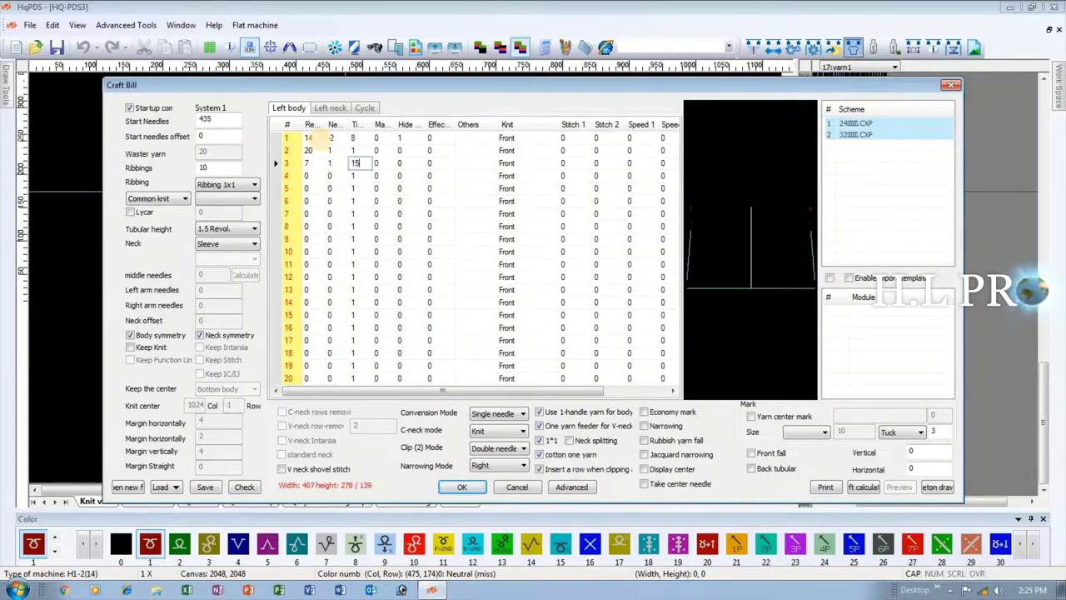
key("Return")
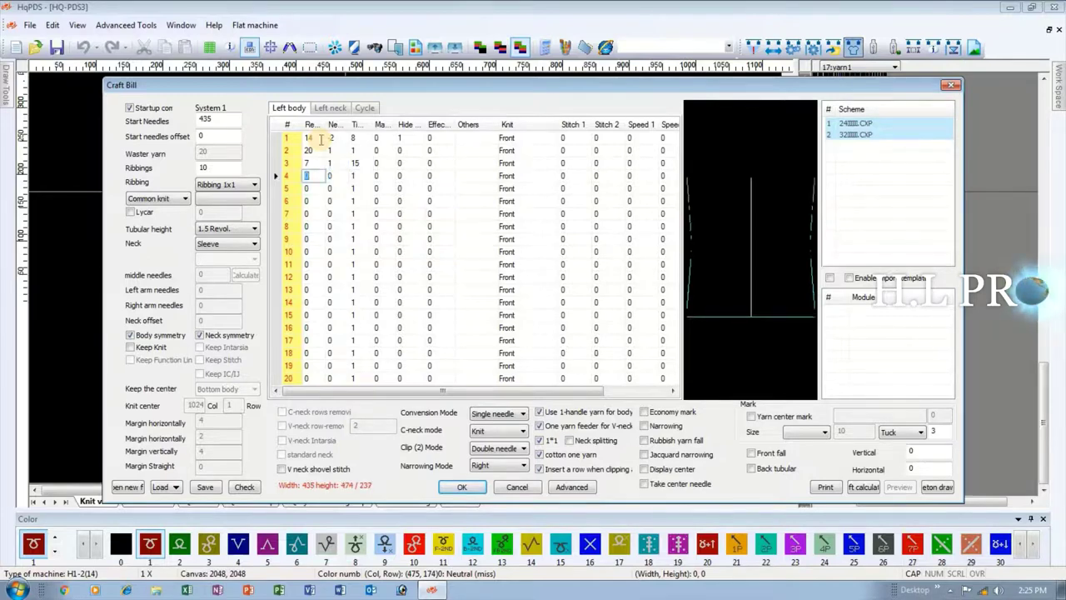
Step: Fill in left body row 4 with 32 revolutions and -12 needles, and assign it the Clip (2) option
type("32")
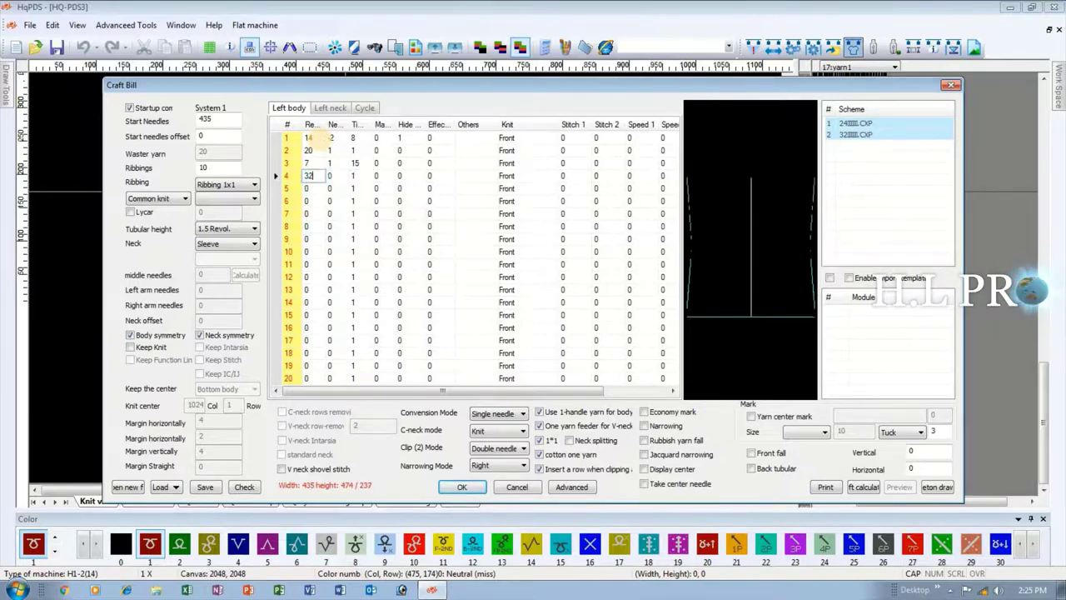
key("Return")
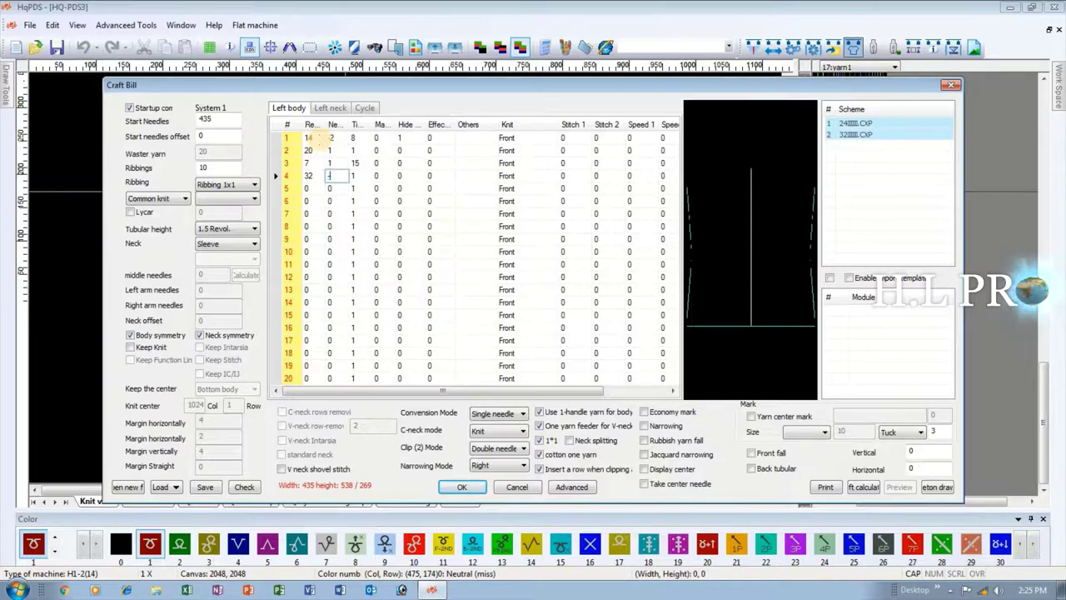
type("-12")
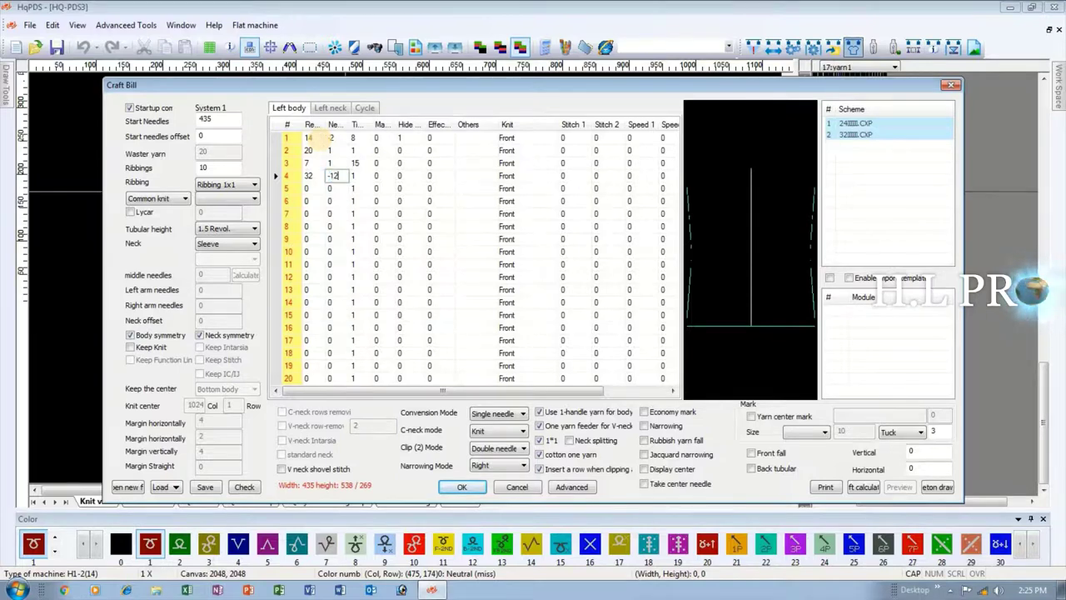
left_click(495, 176)
left_click(495, 177)
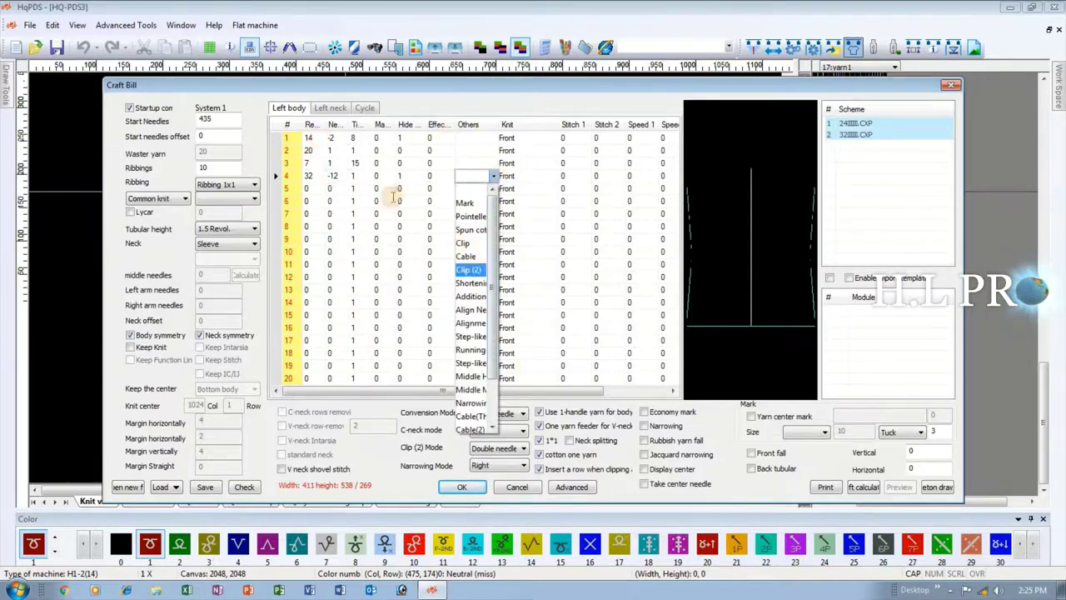
left_click(472, 269)
Step: Enter 2 revolutions and -3 needles in left body row 5
left_click(305, 188)
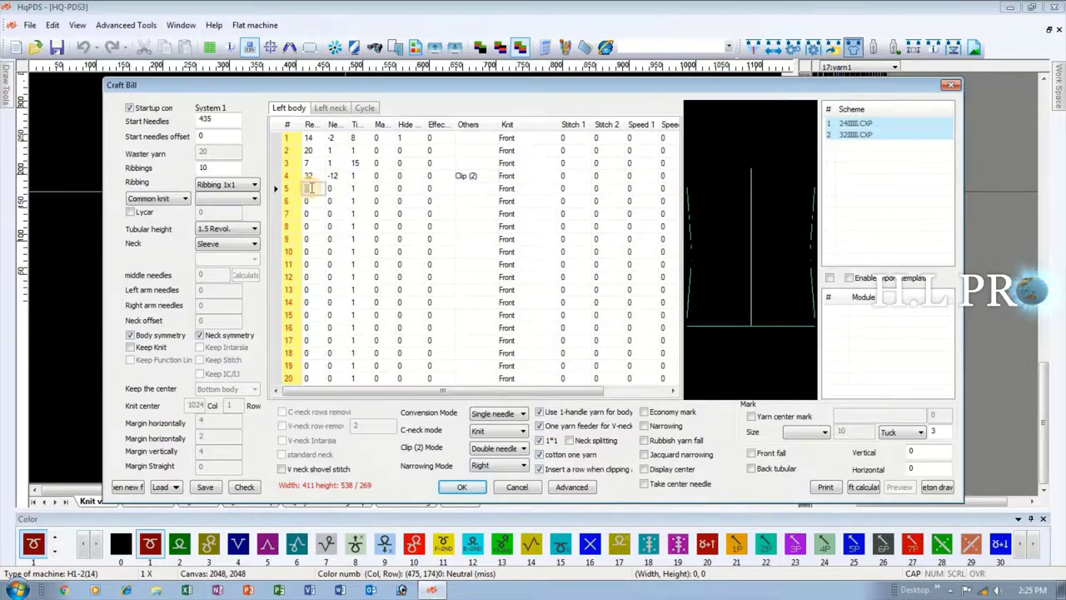
type("2")
key("Tab")
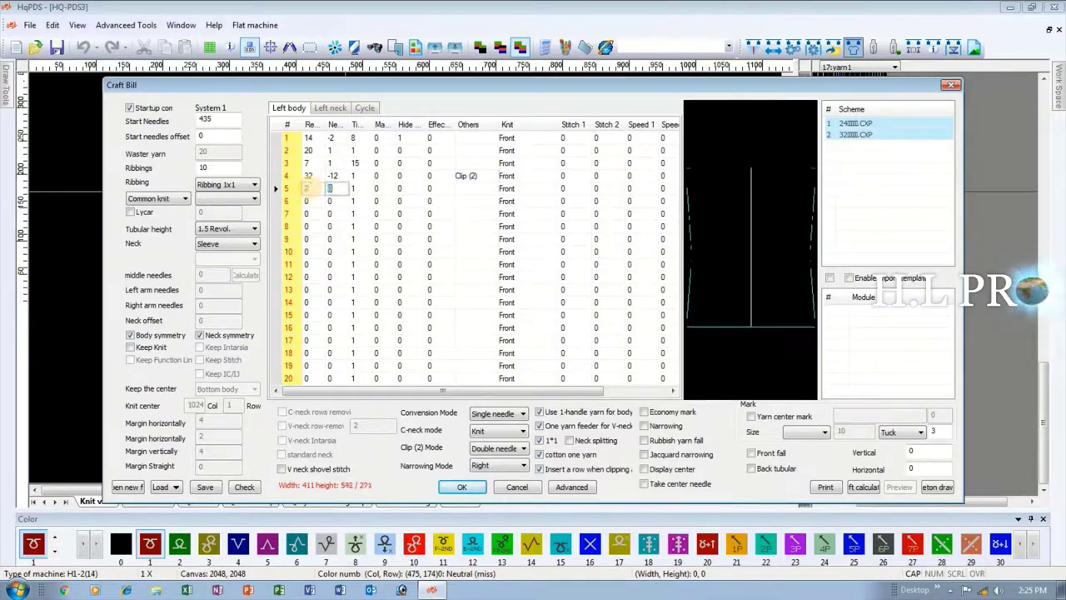
type("-3")
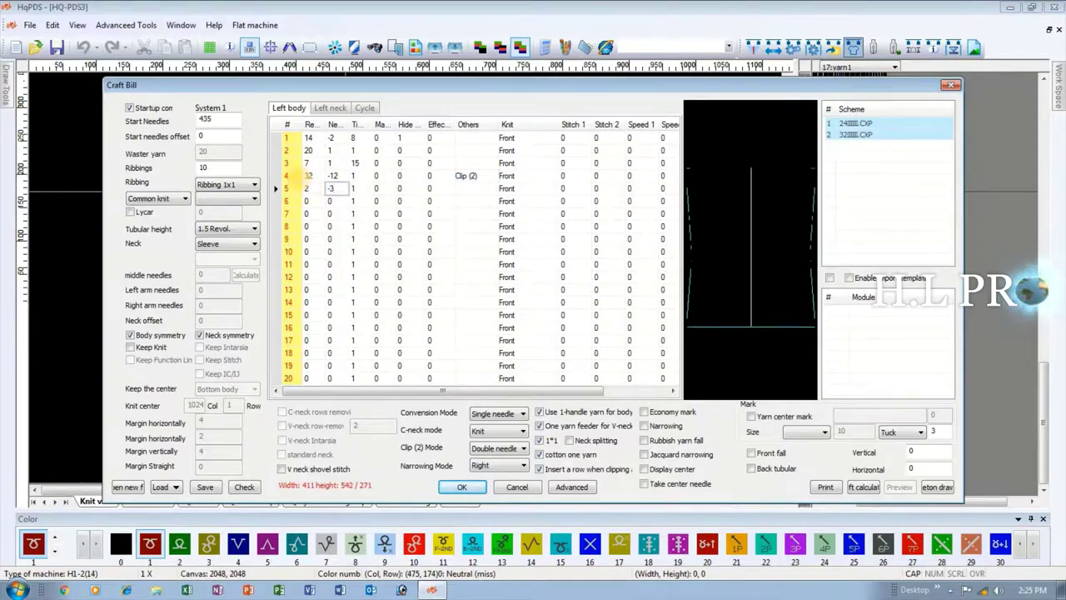
key("Tab")
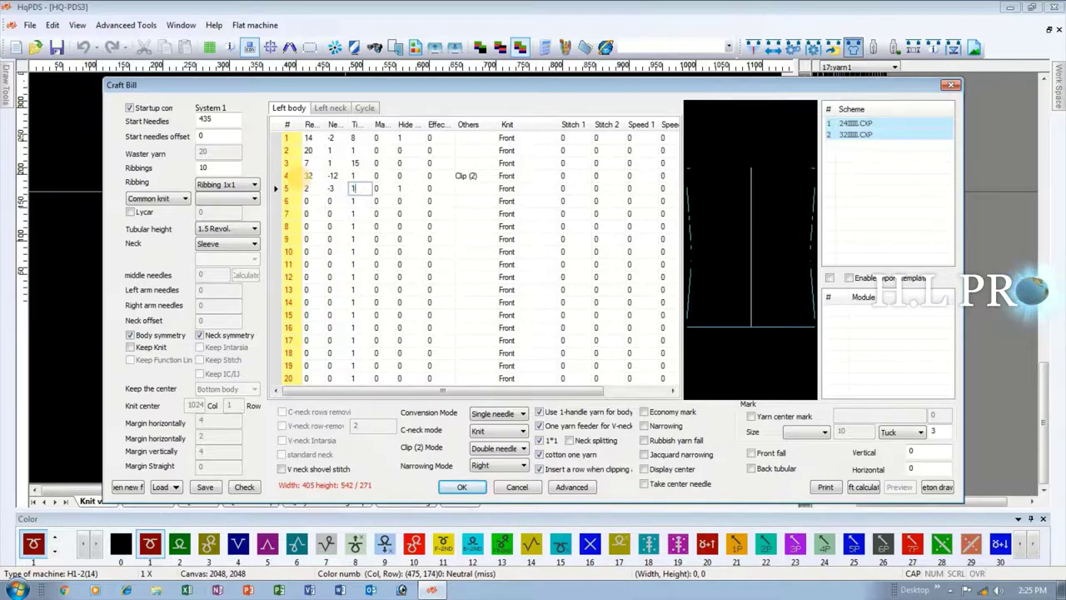